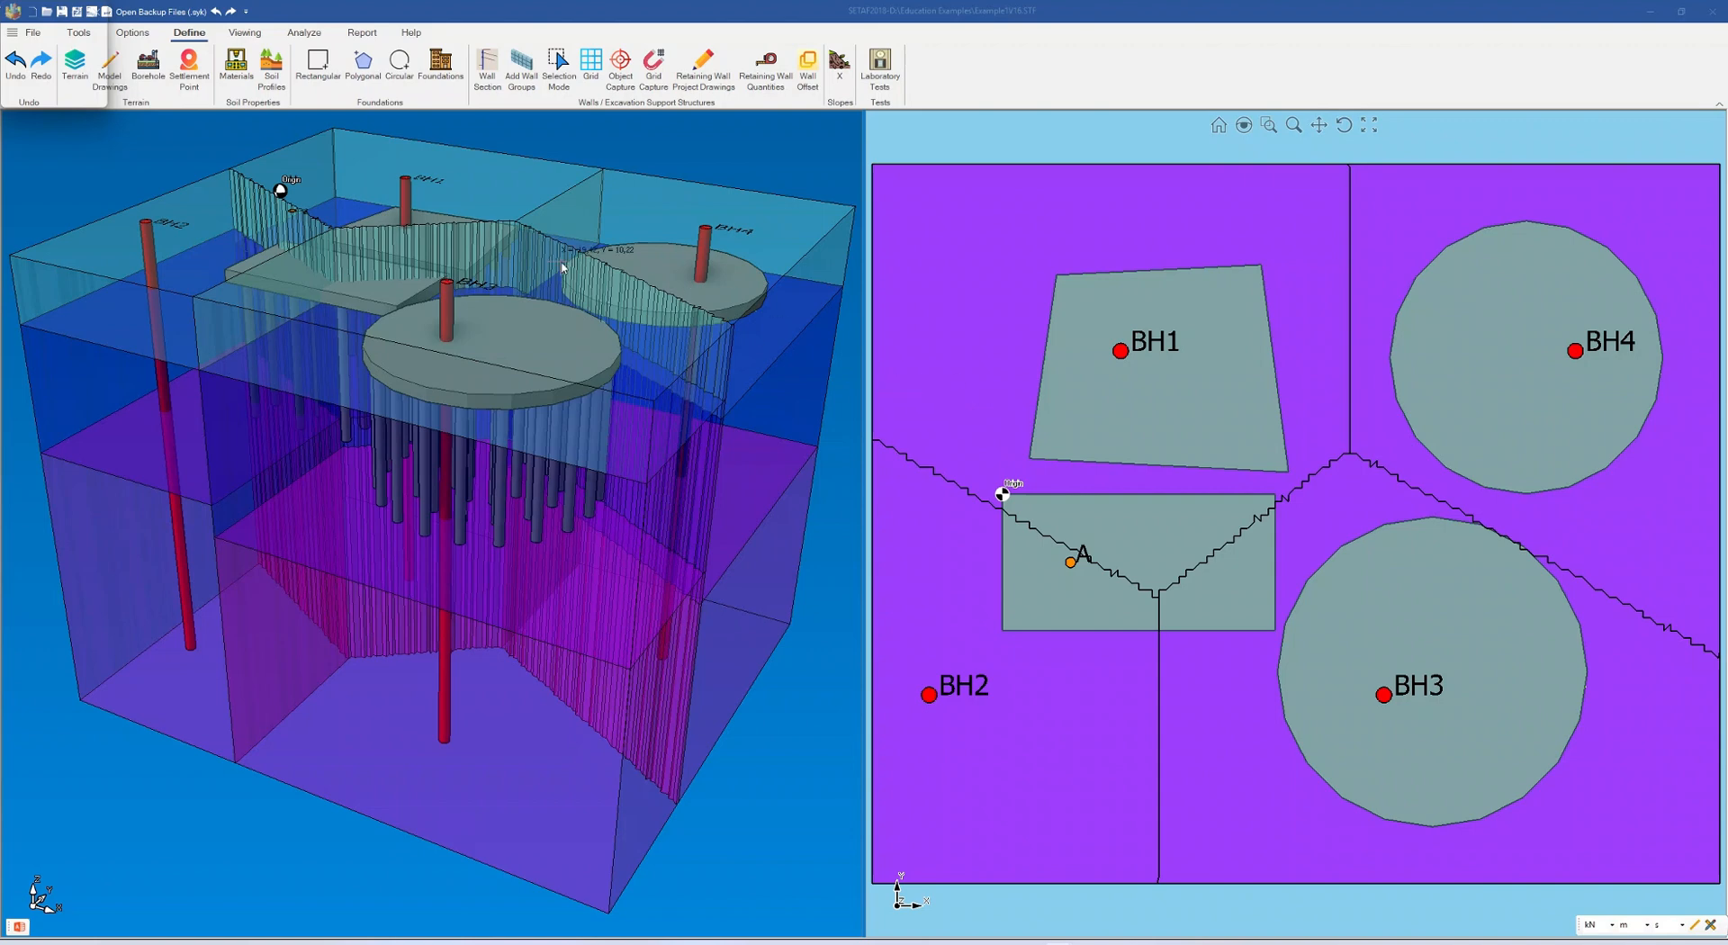
Open the foundation analysis at Deep Foundation Drawing/Quantity and choose Foundation1 as the foundation to draw
click(304, 33)
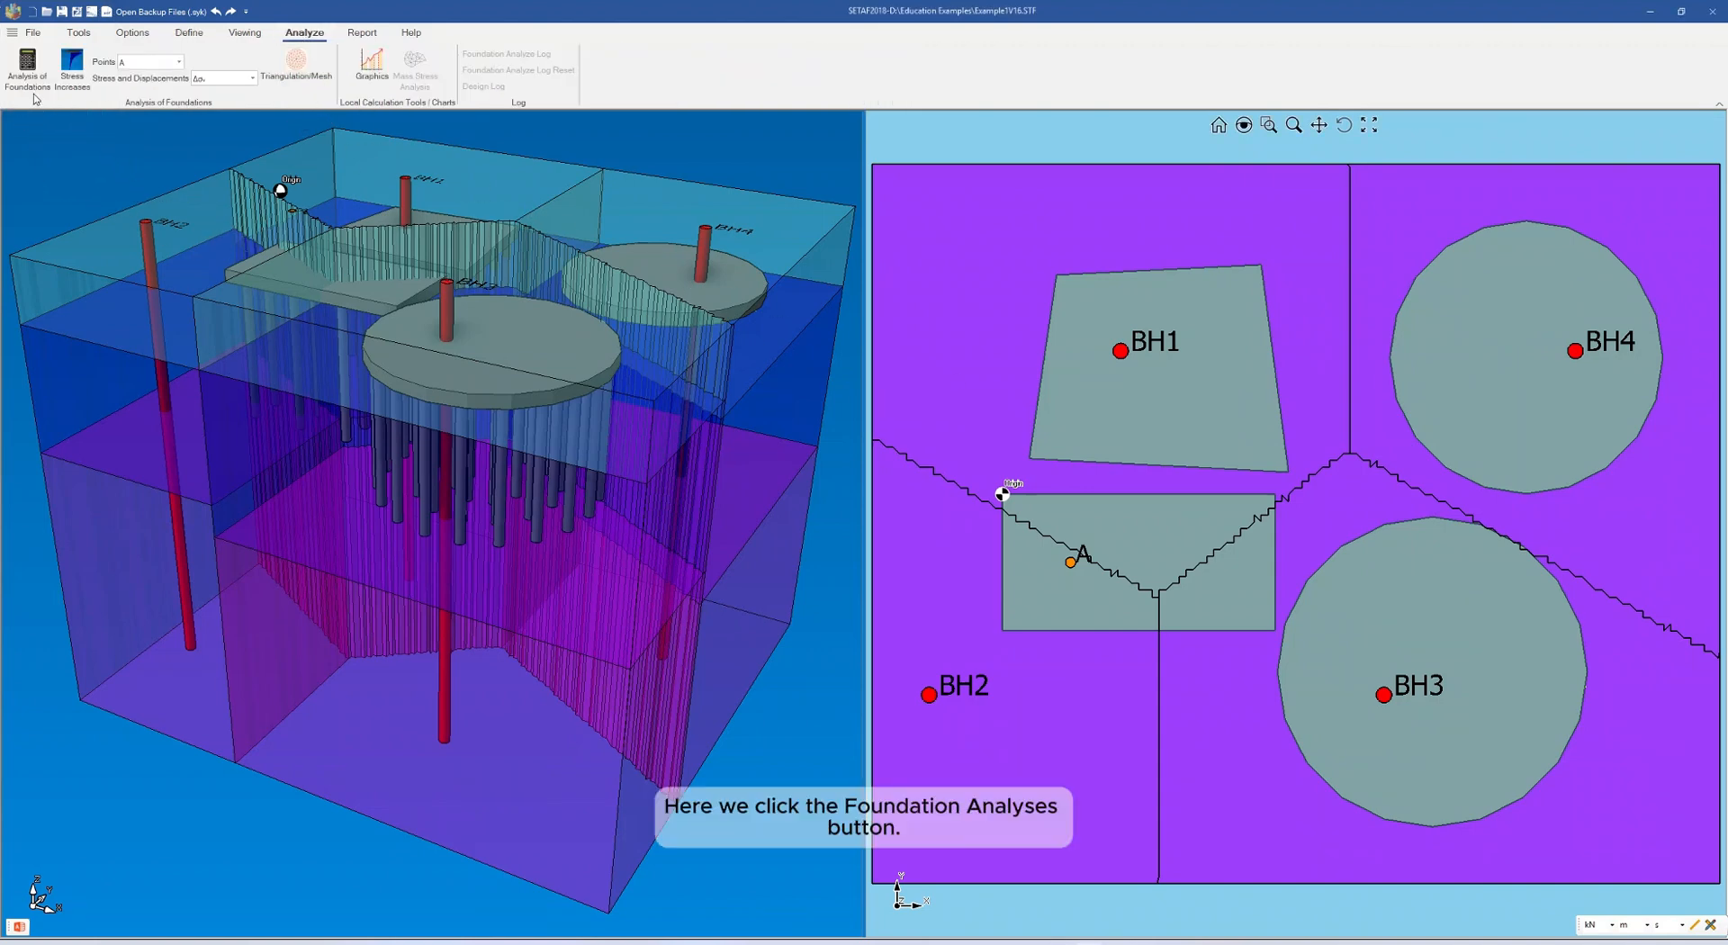
click(28, 65)
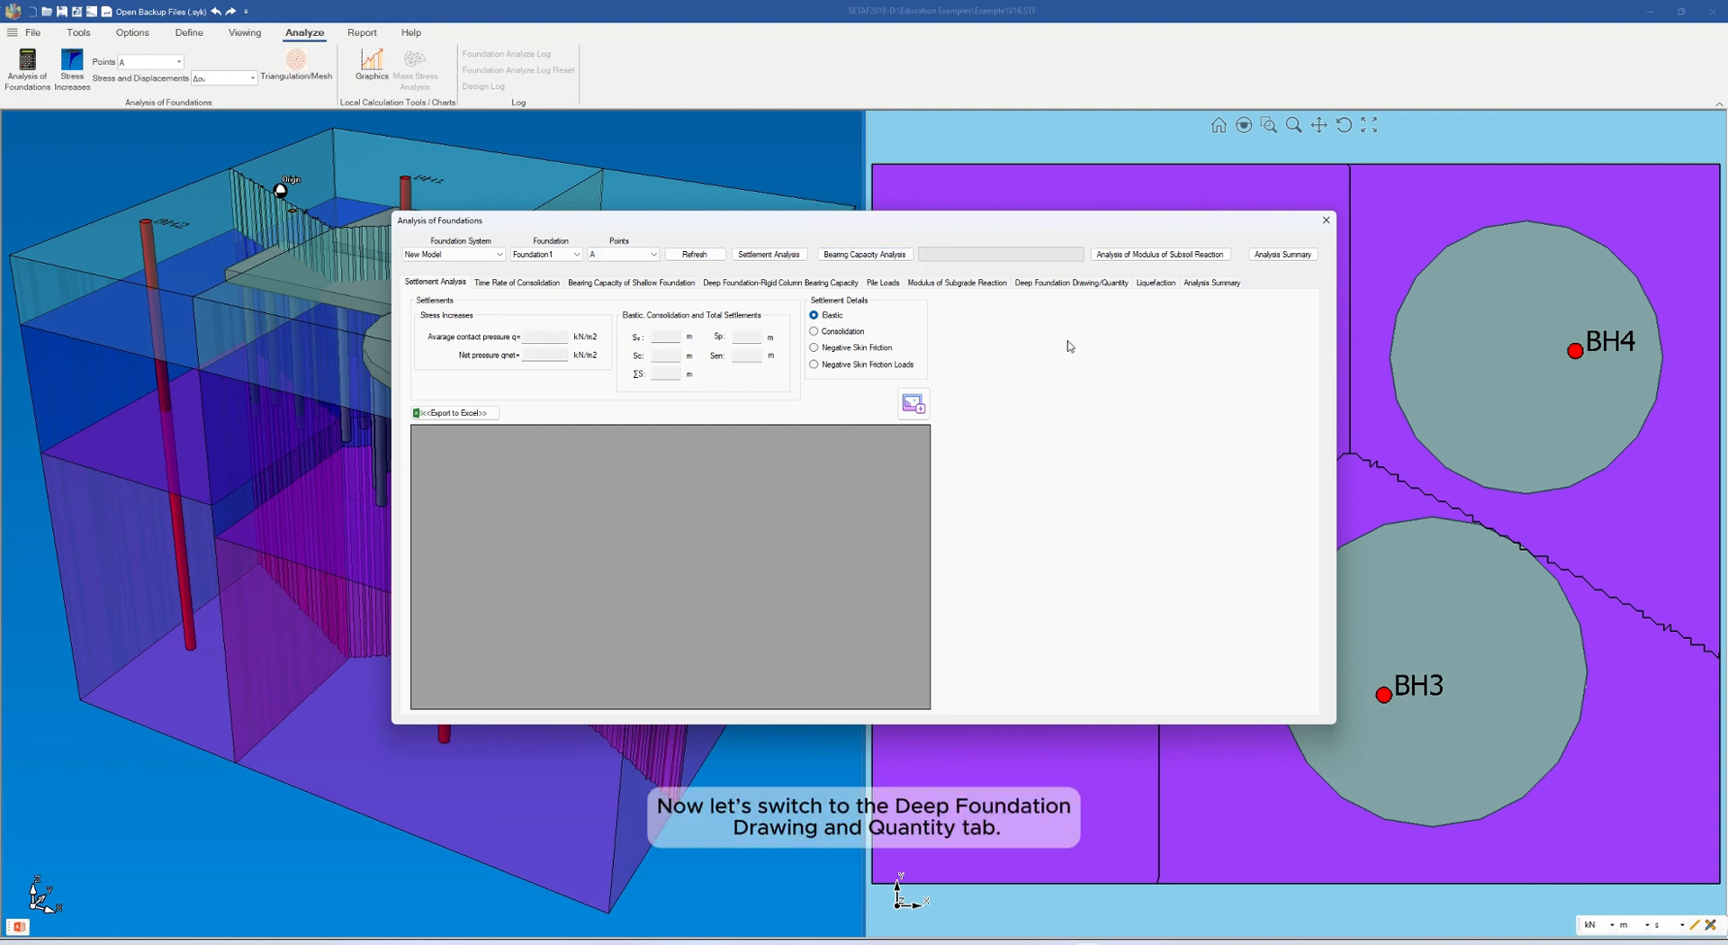
click(1075, 282)
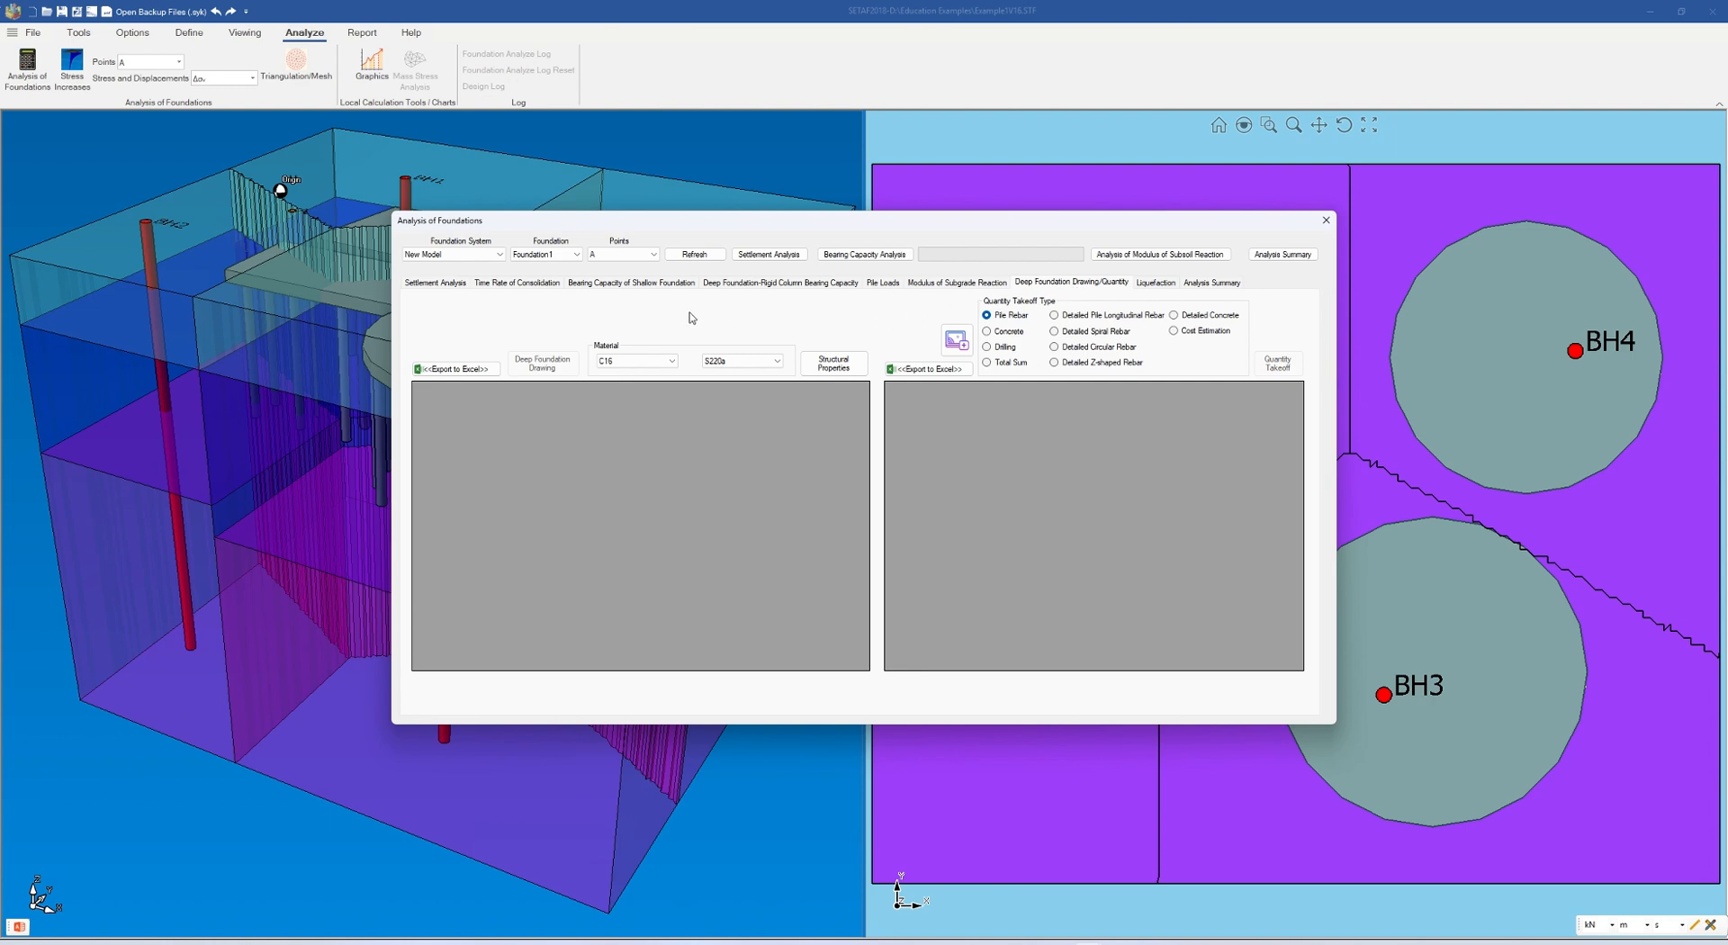
click(577, 255)
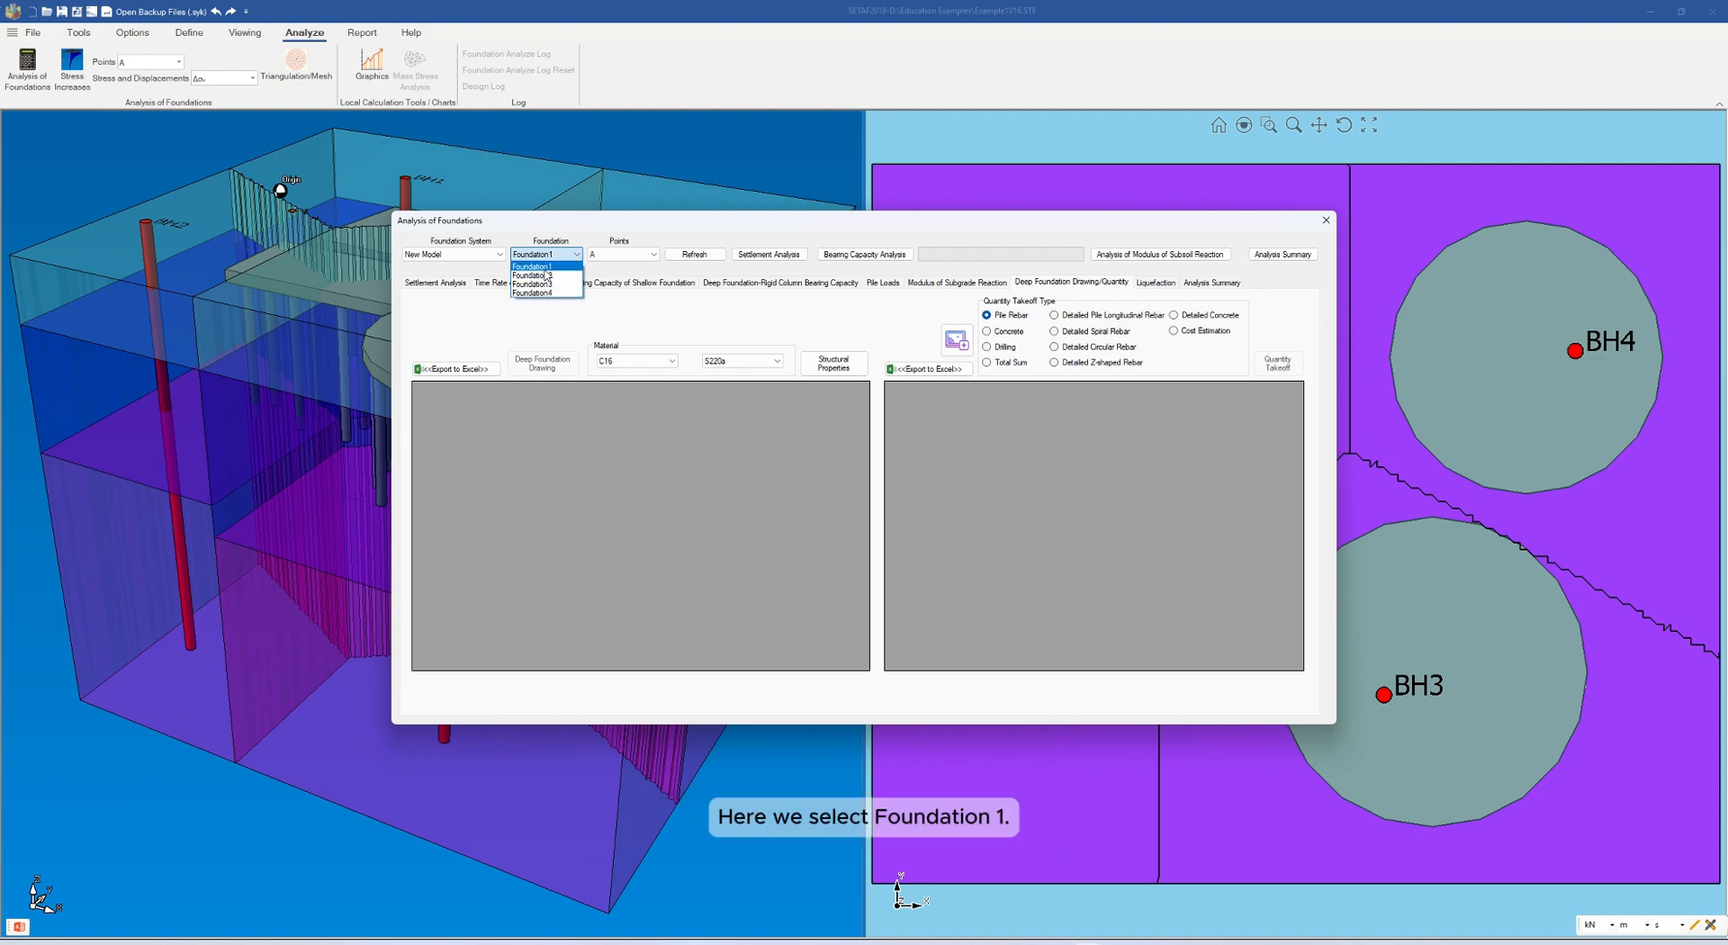
click(547, 268)
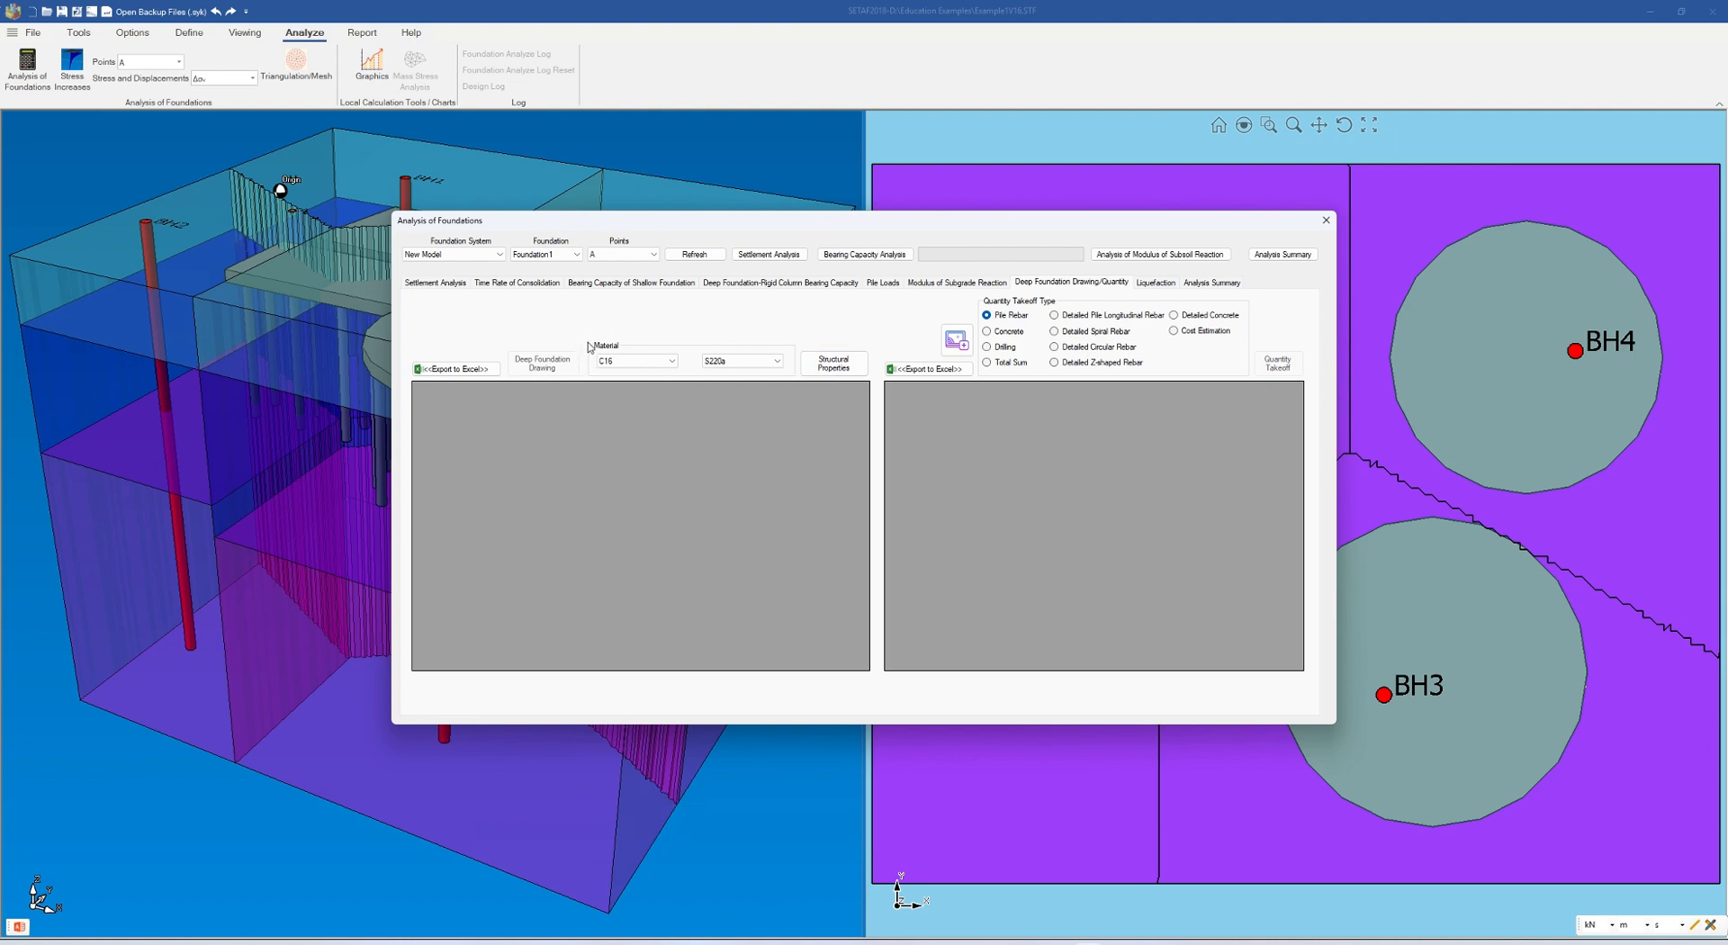
Set the deep foundation materials to concrete class C25 and steel class S420a
click(674, 361)
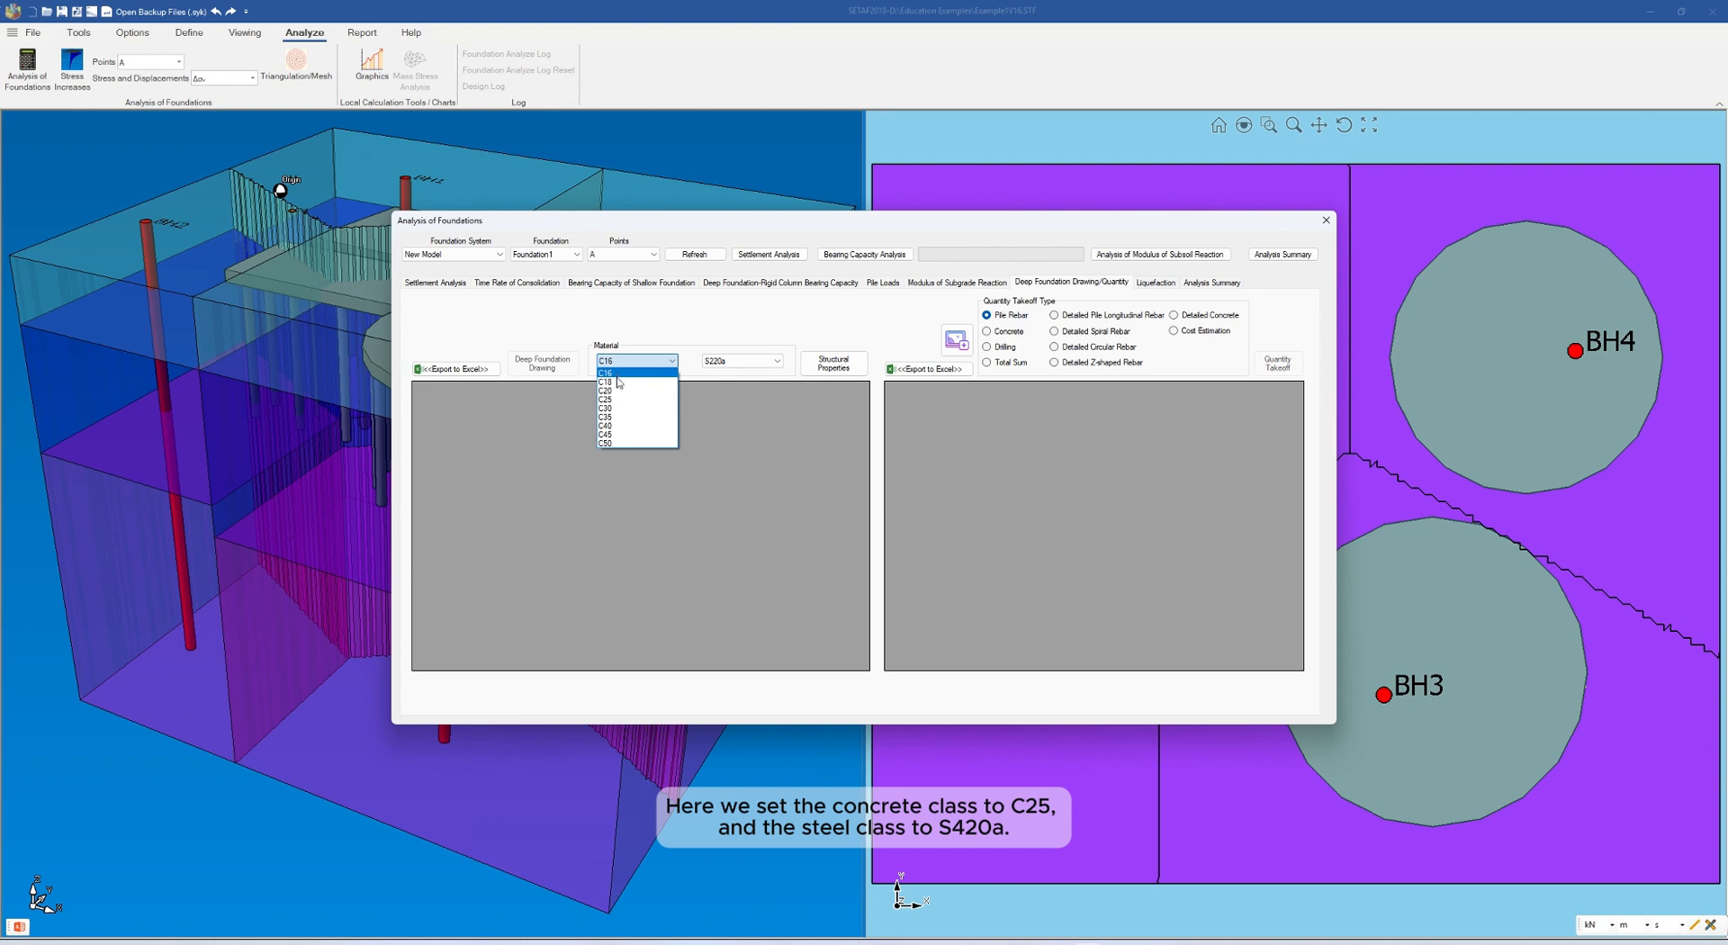
click(619, 402)
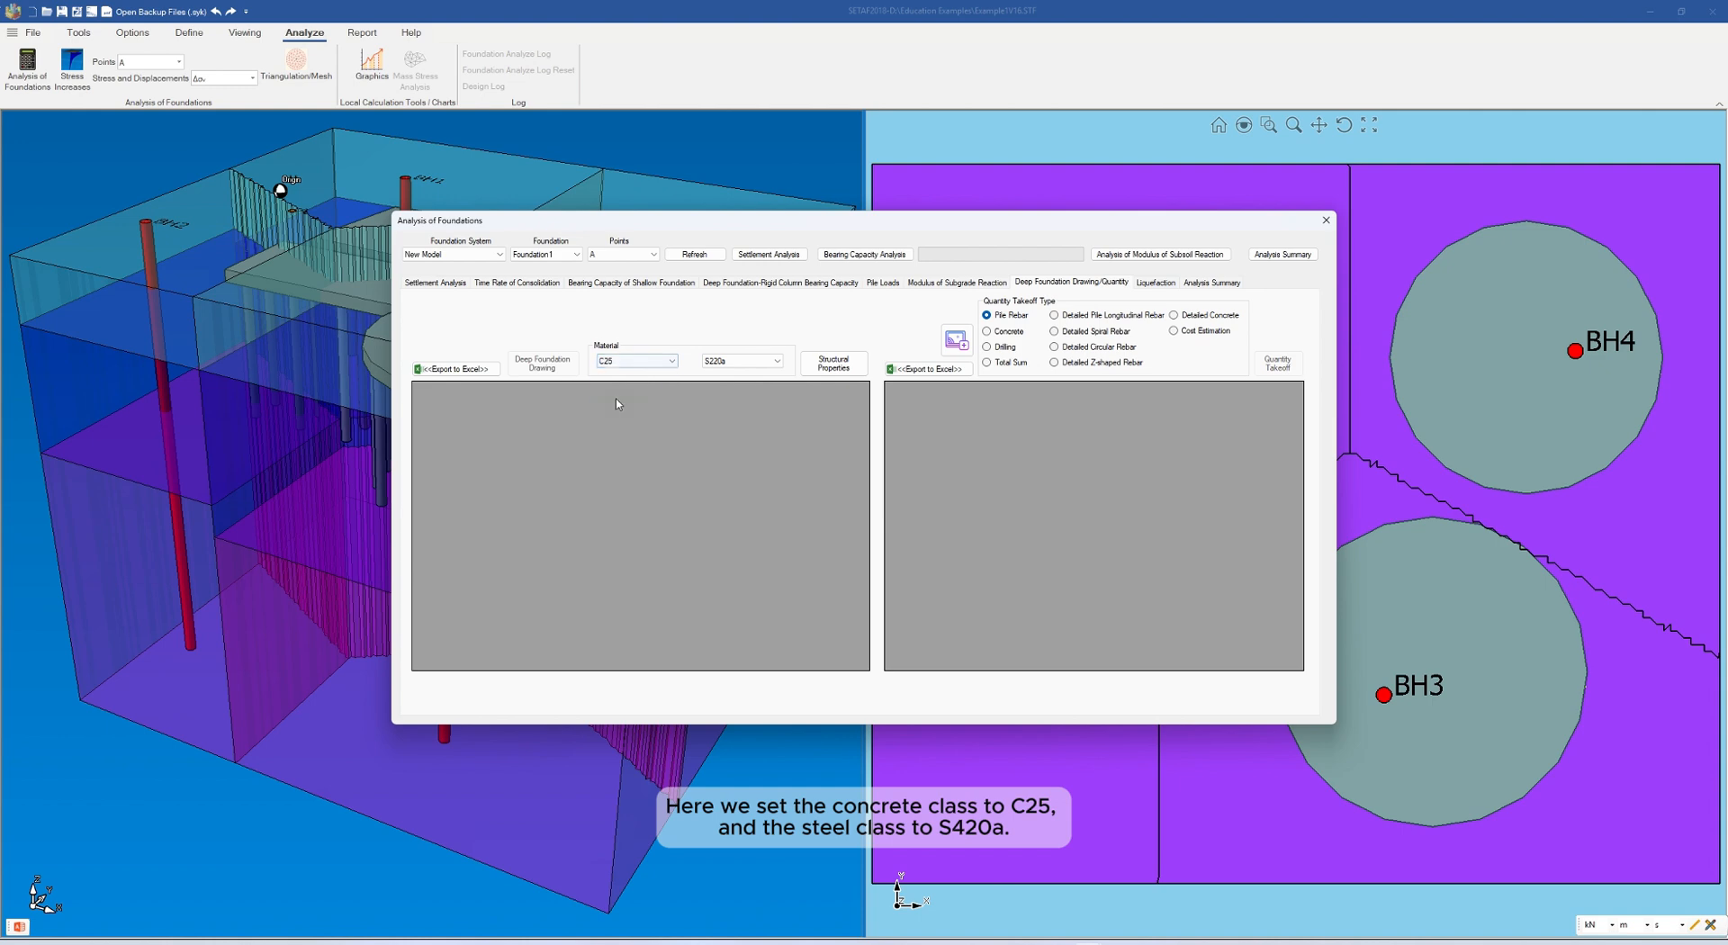
click(757, 362)
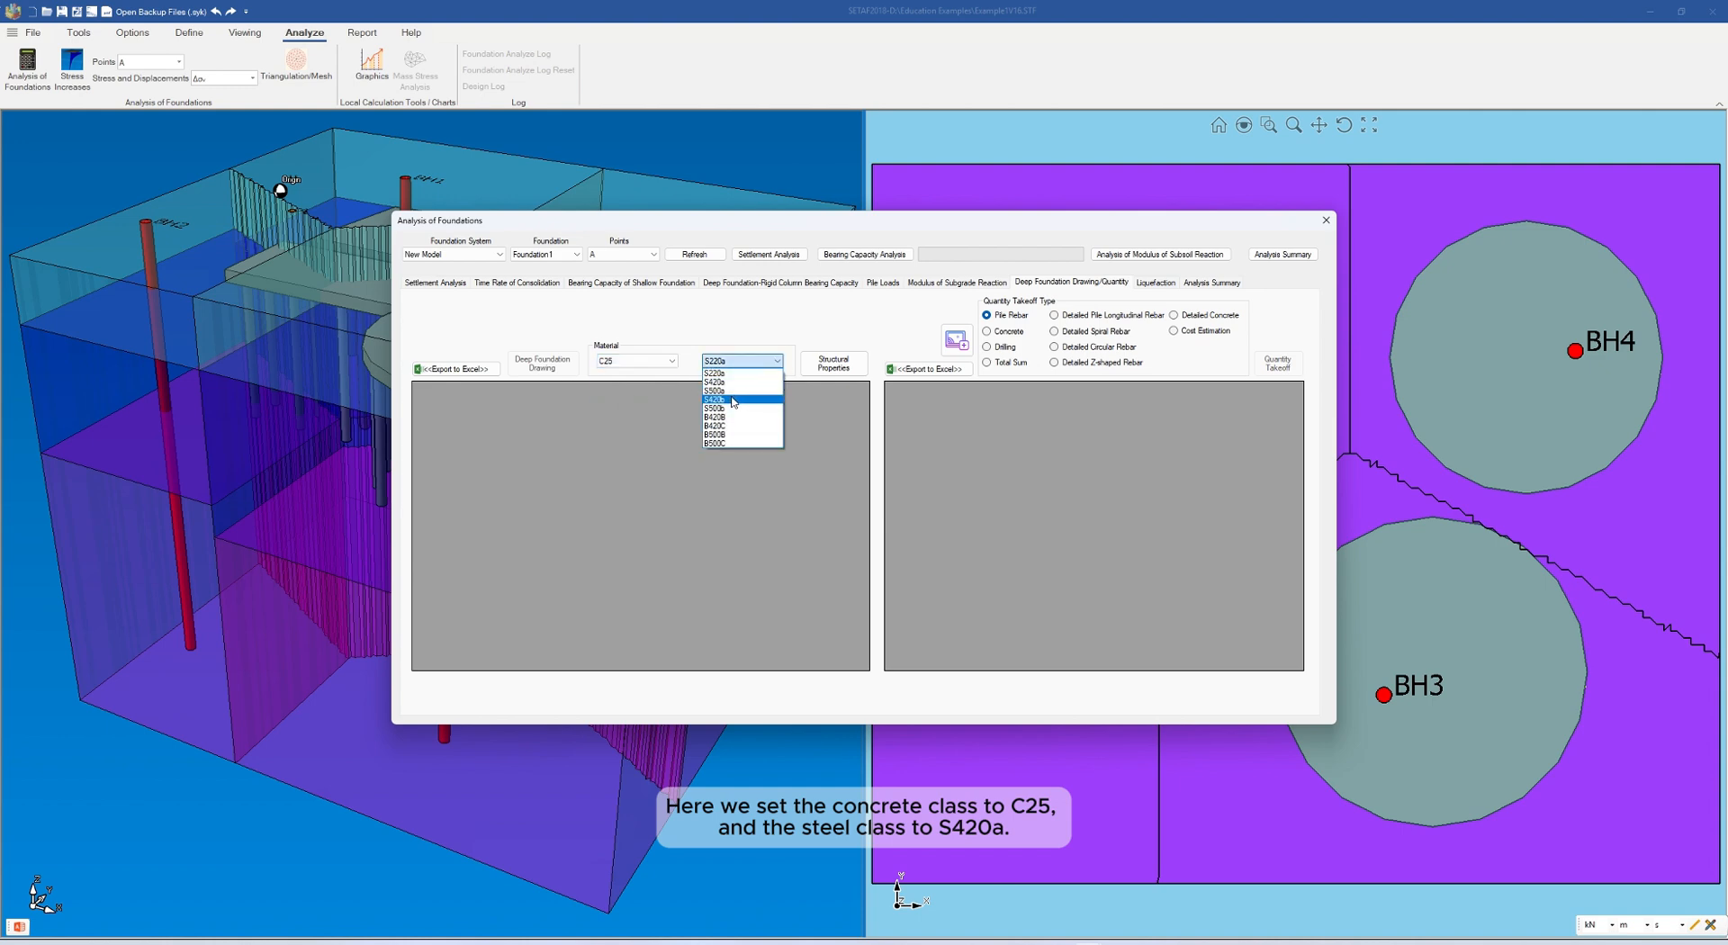
click(730, 384)
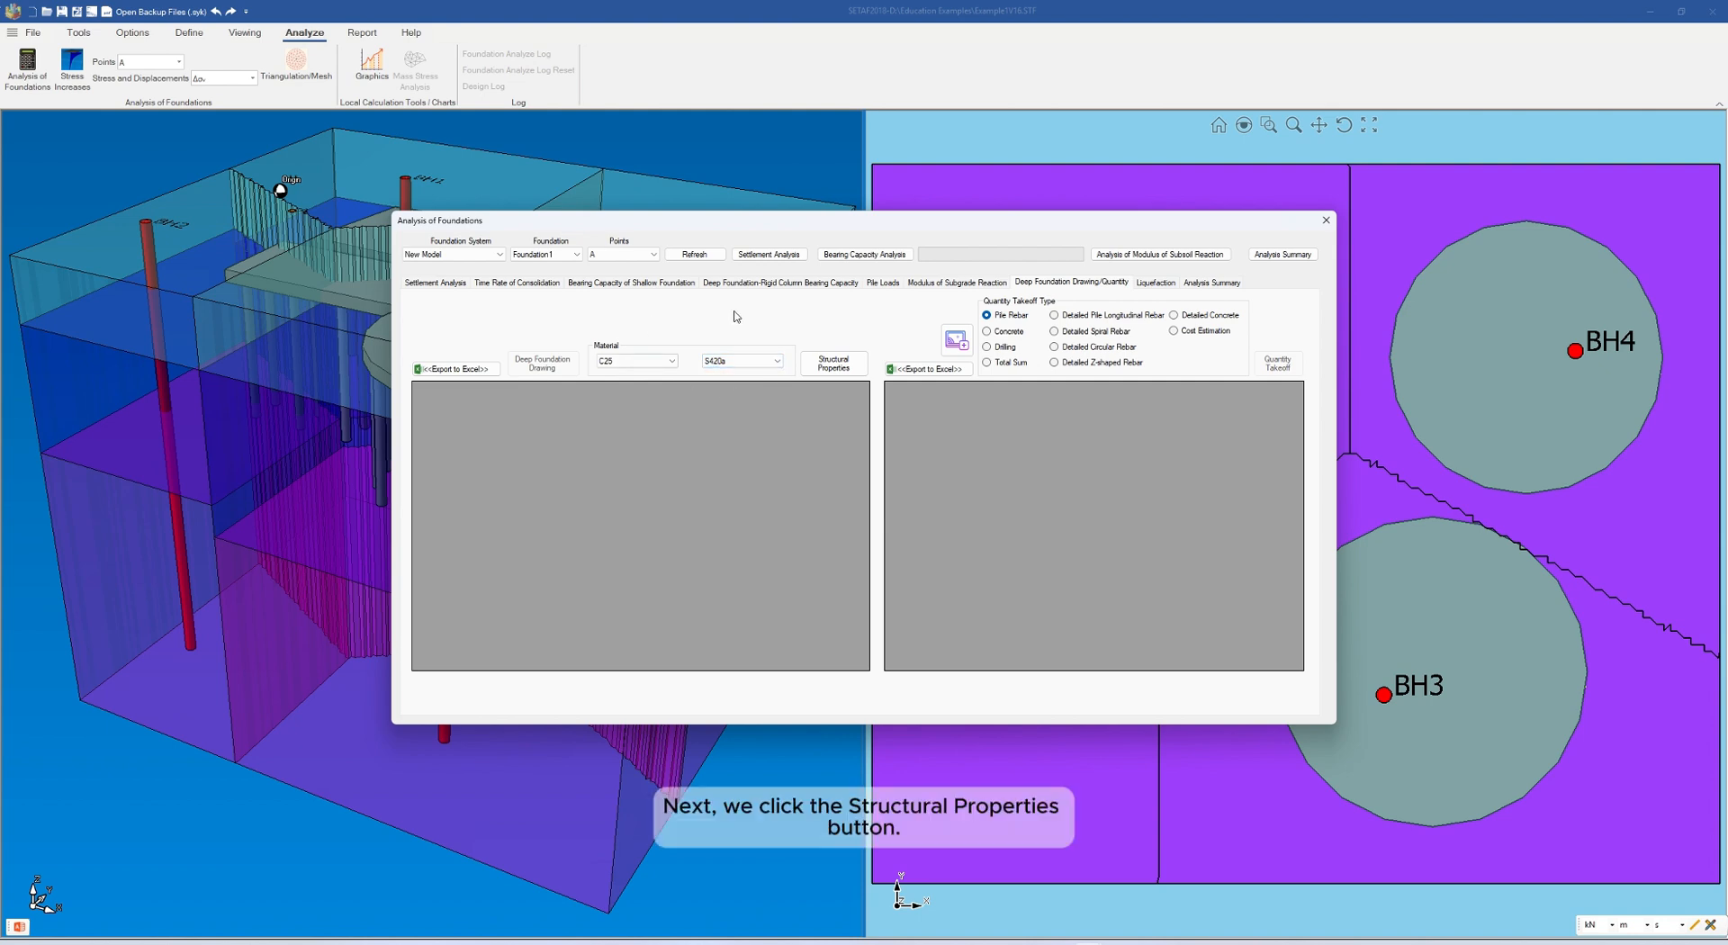
Generate the structural properties table of the piles and create the deep foundation drawing sheets
click(828, 365)
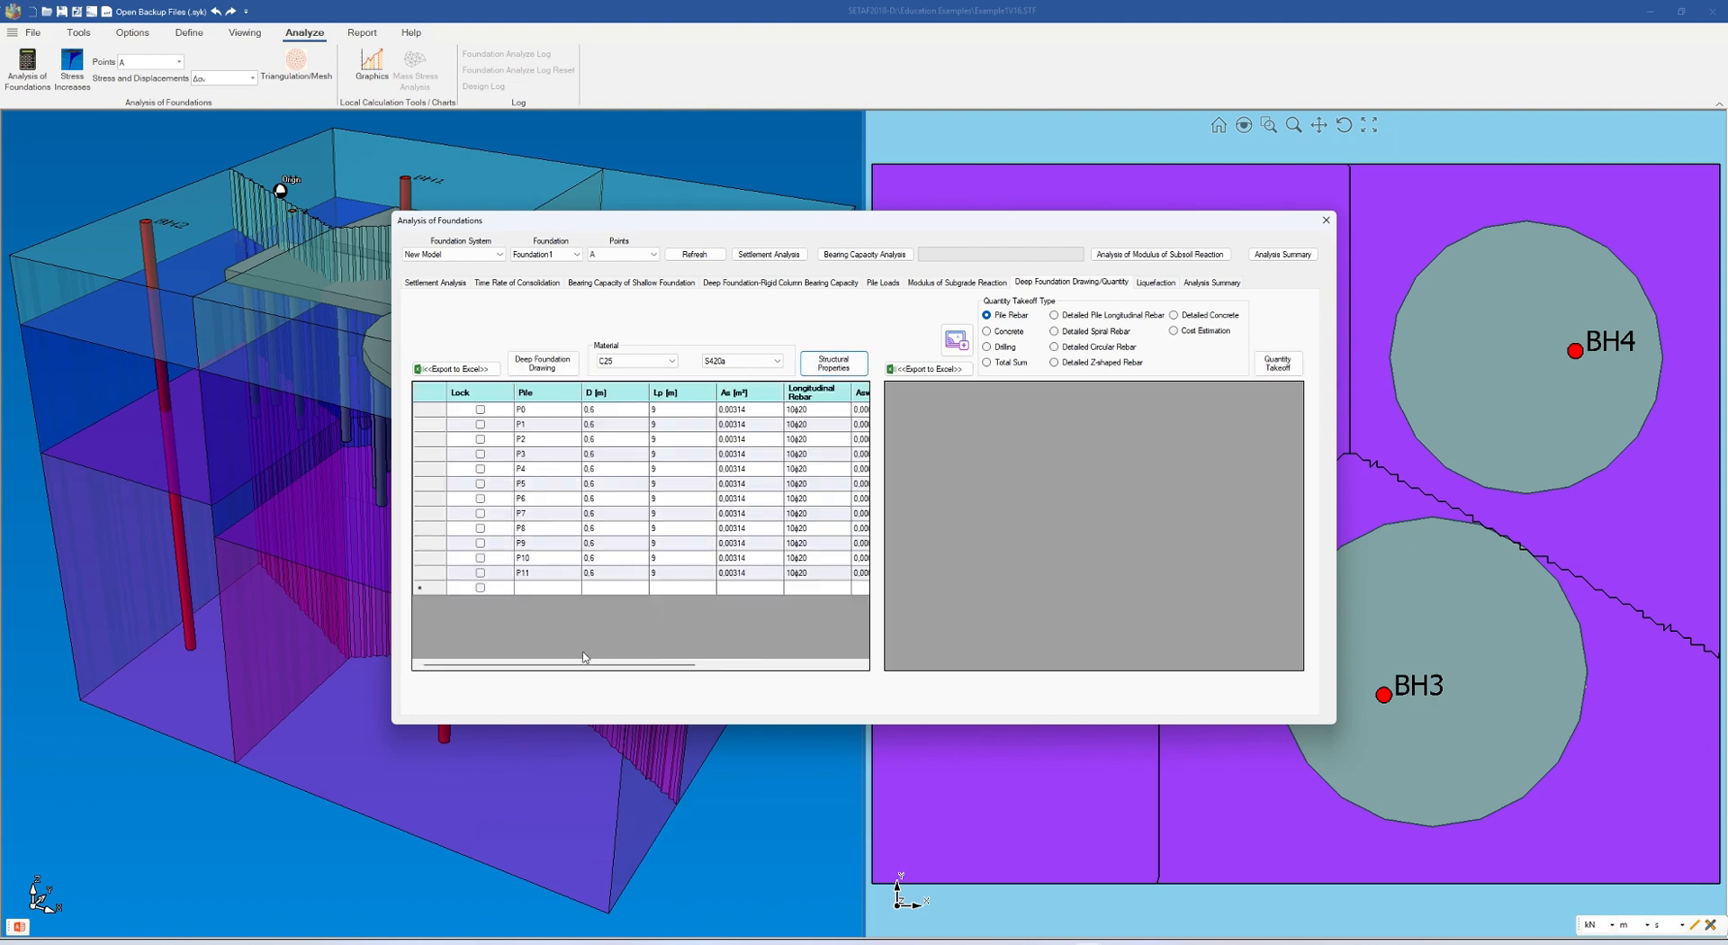
mouse_move(550, 666)
mouse_down()
mouse_move(725, 693)
mouse_move(542, 683)
mouse_up()
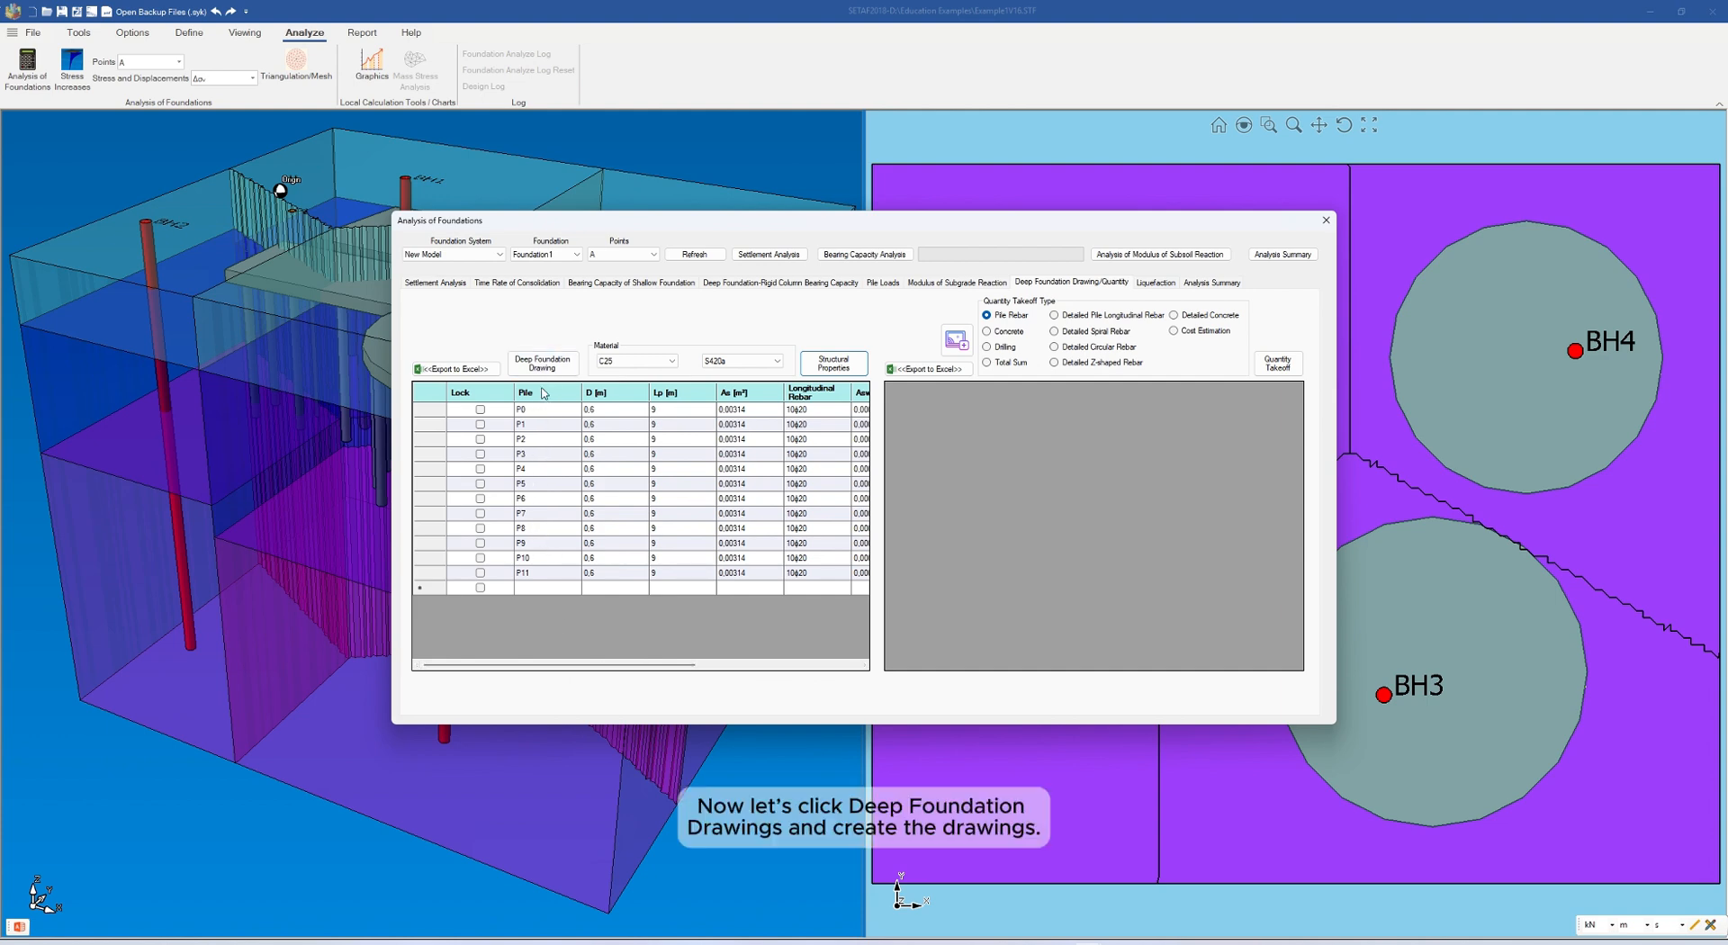
click(544, 362)
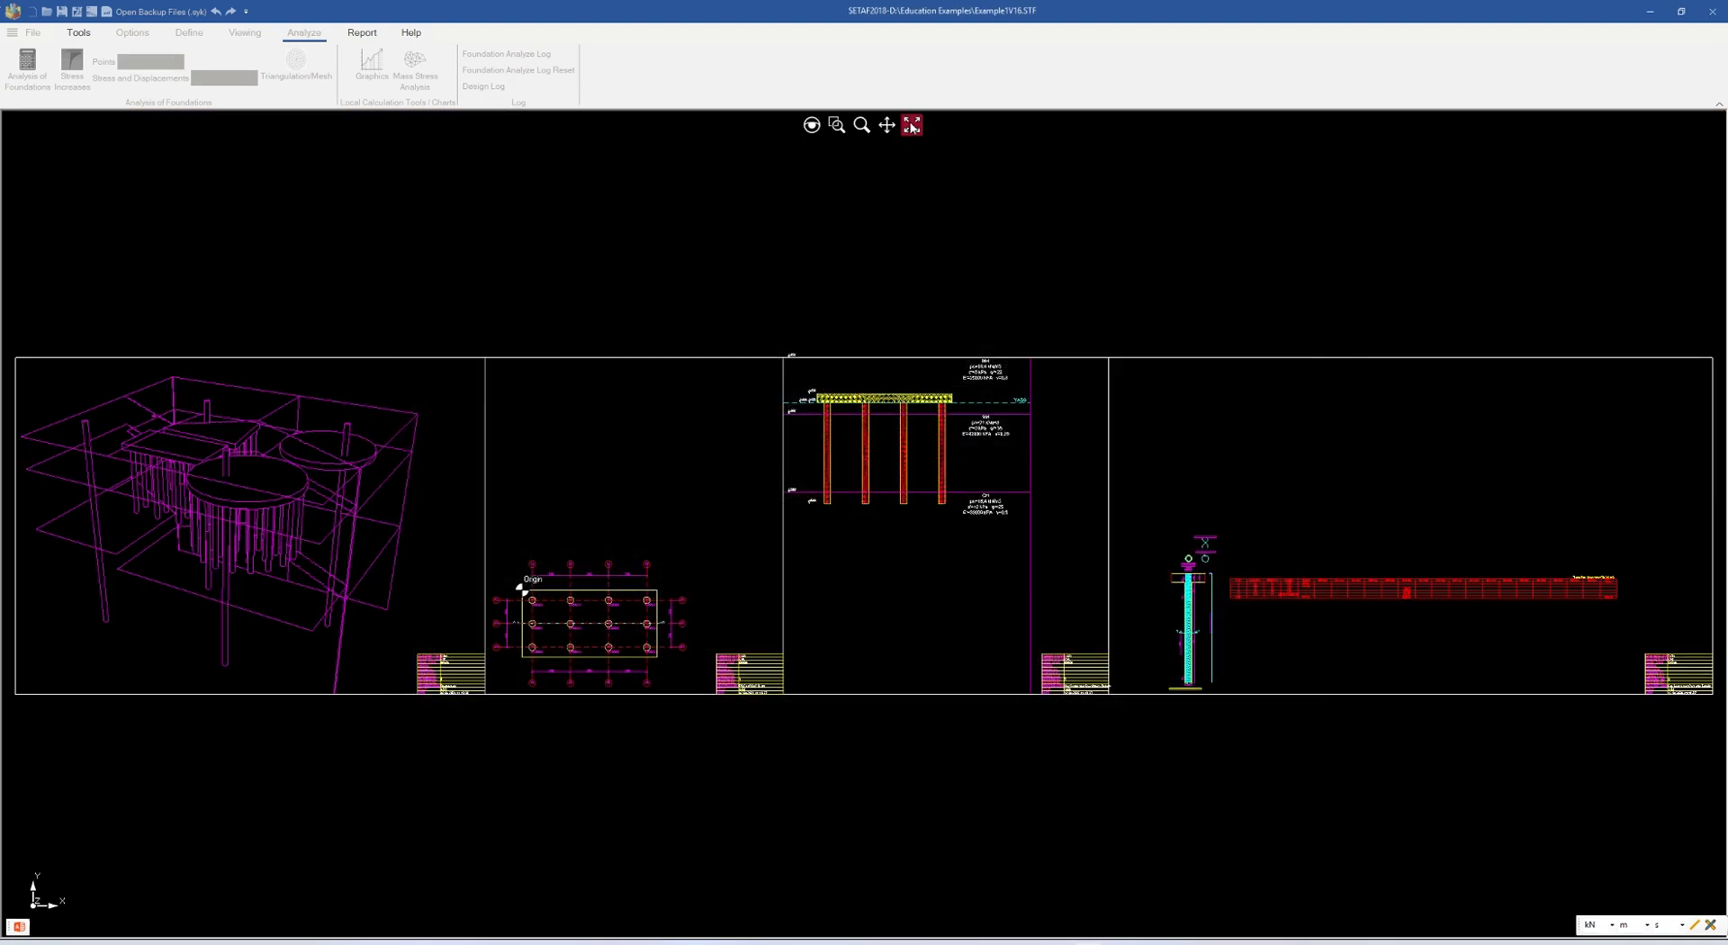
Examine the perspective sheet and the pile layout plan sheet of the generated drawings
click(888, 127)
mouse_move(262, 564)
mouse_down()
mouse_move(309, 565)
mouse_move(285, 541)
mouse_up()
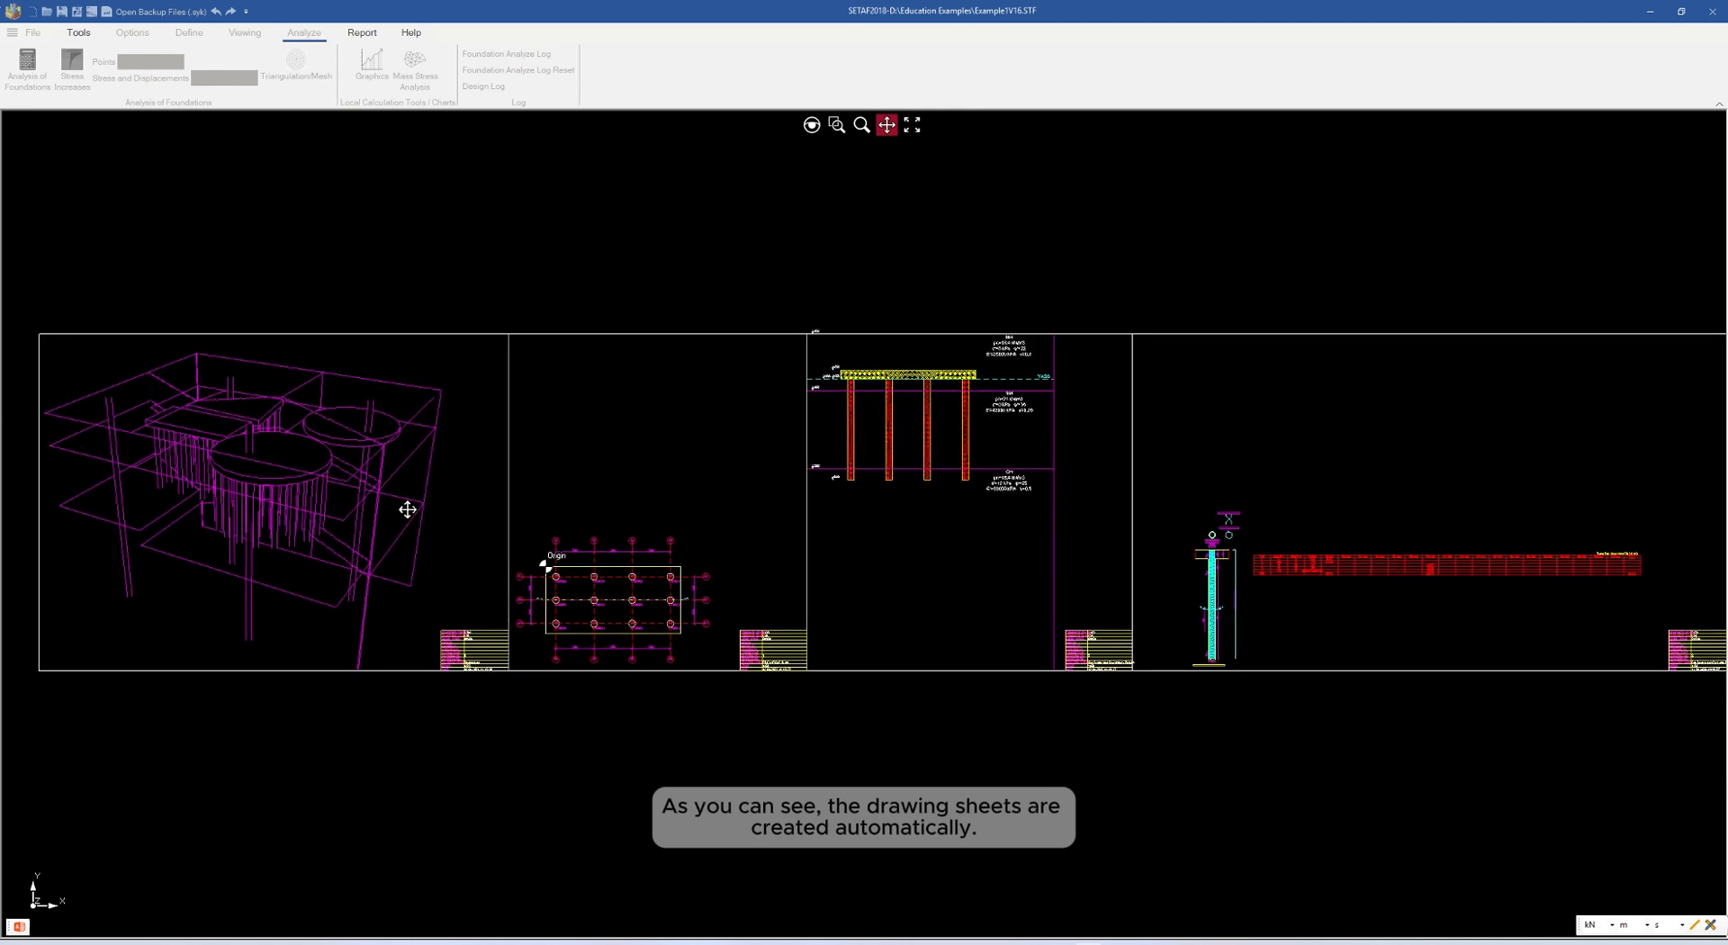
drag(409, 510, 467, 516)
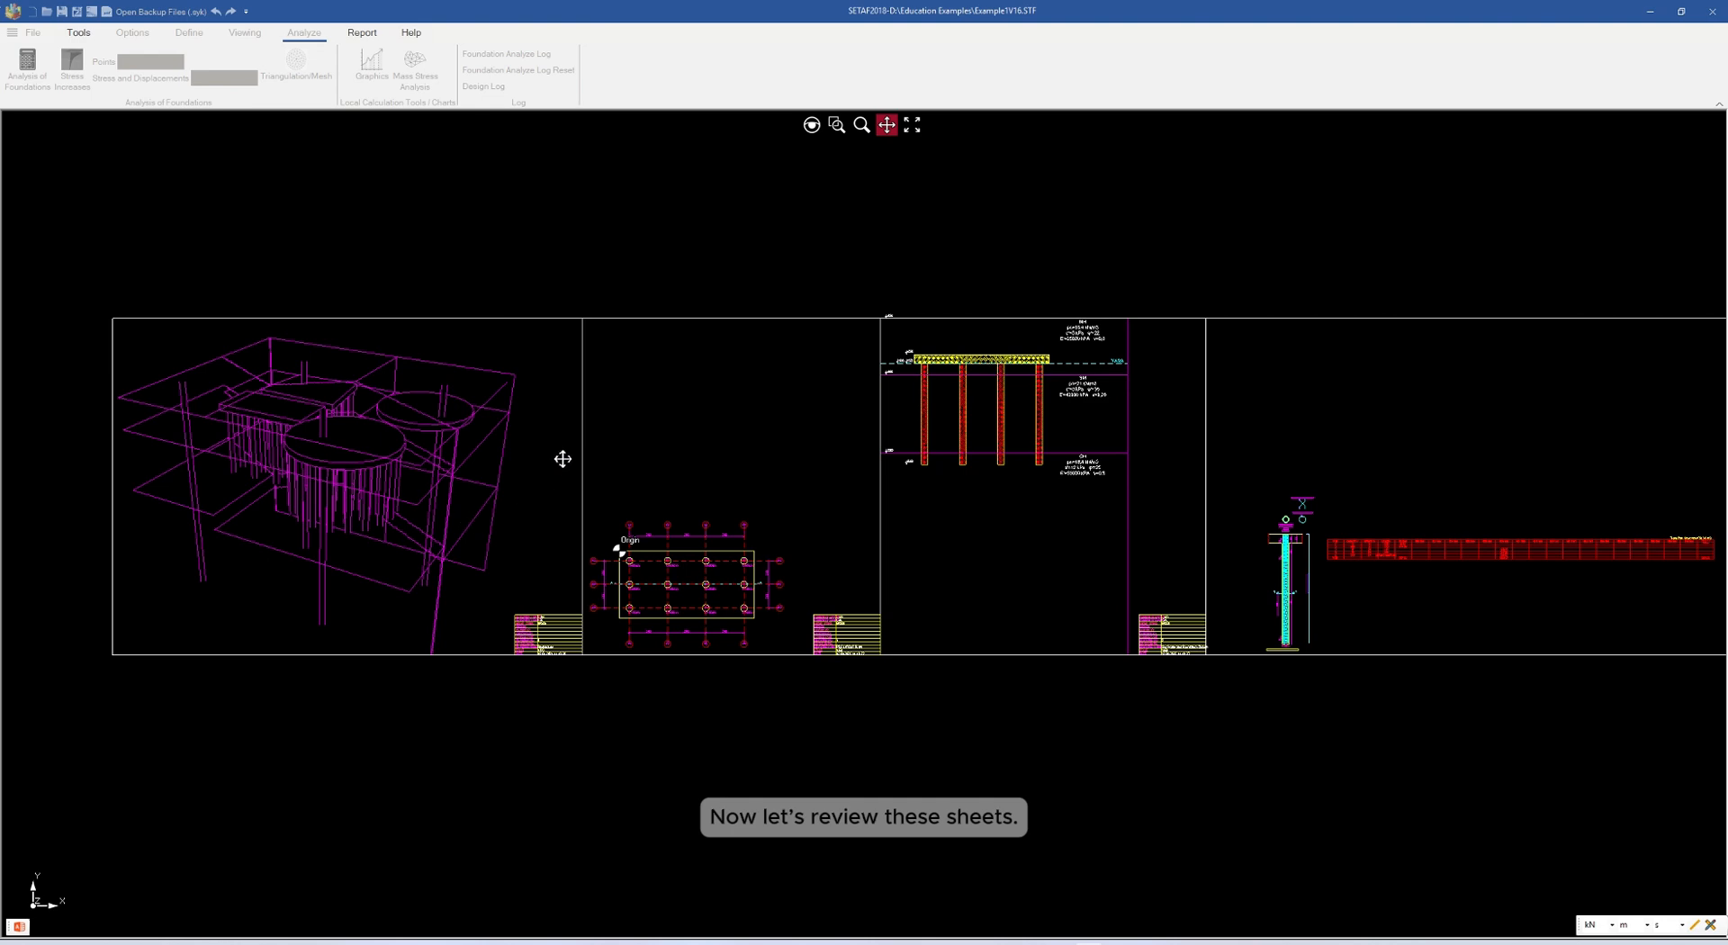
scroll(377, 563, up, 2)
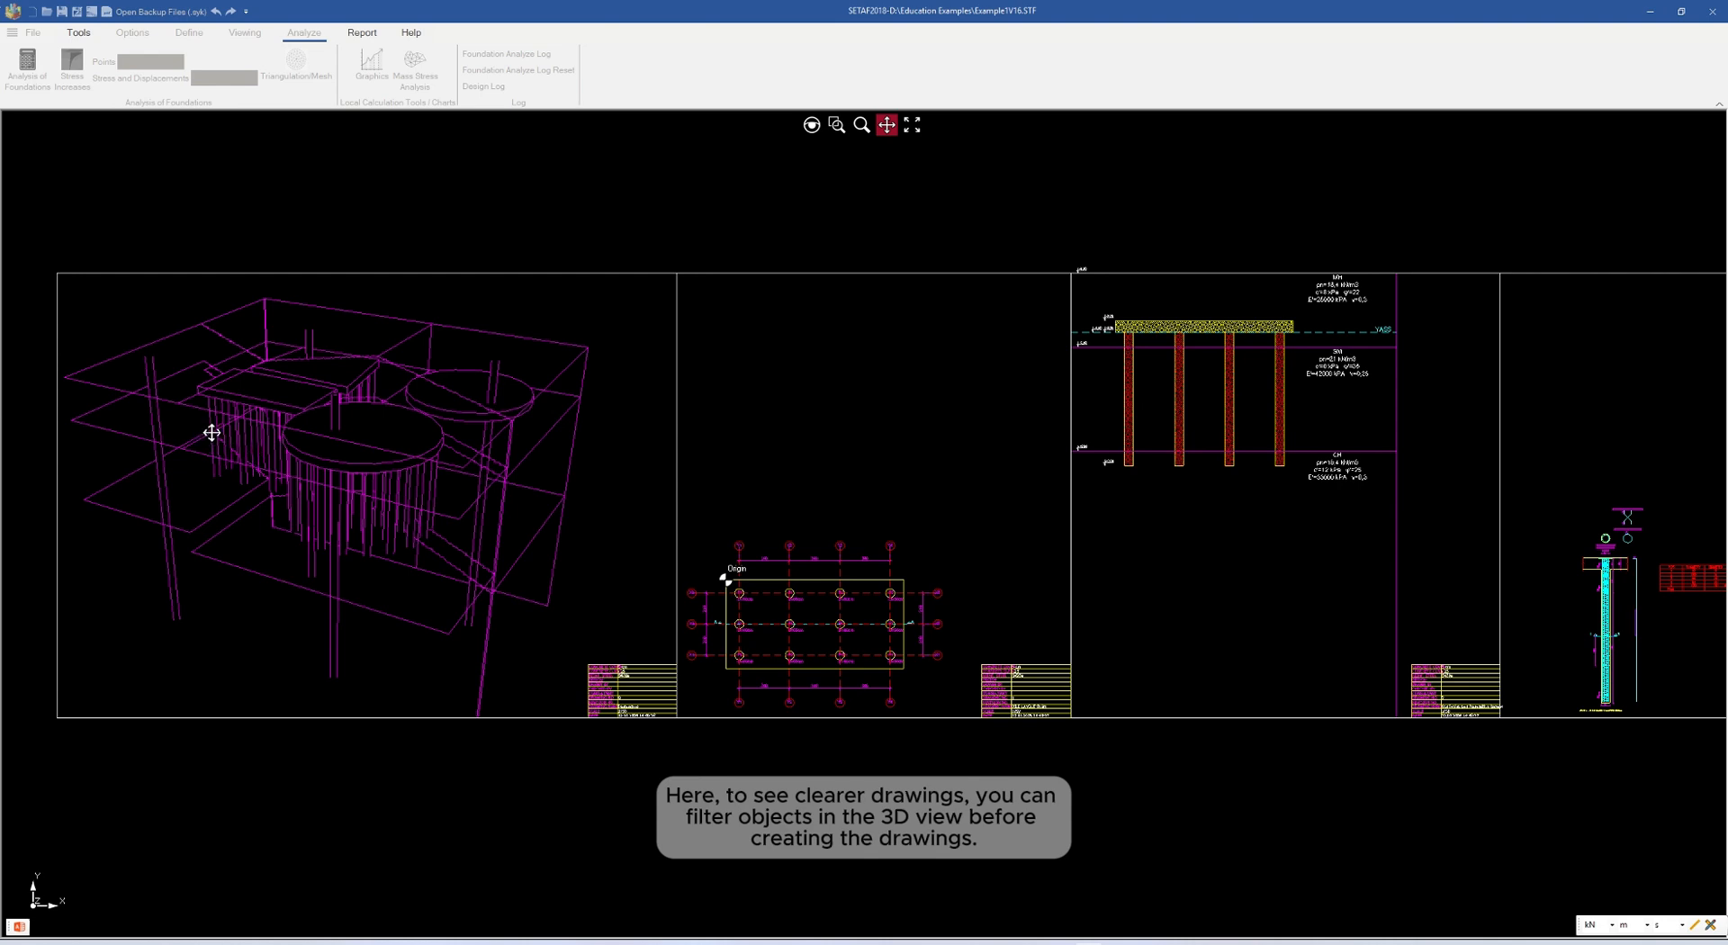
scroll(394, 513, up, 1)
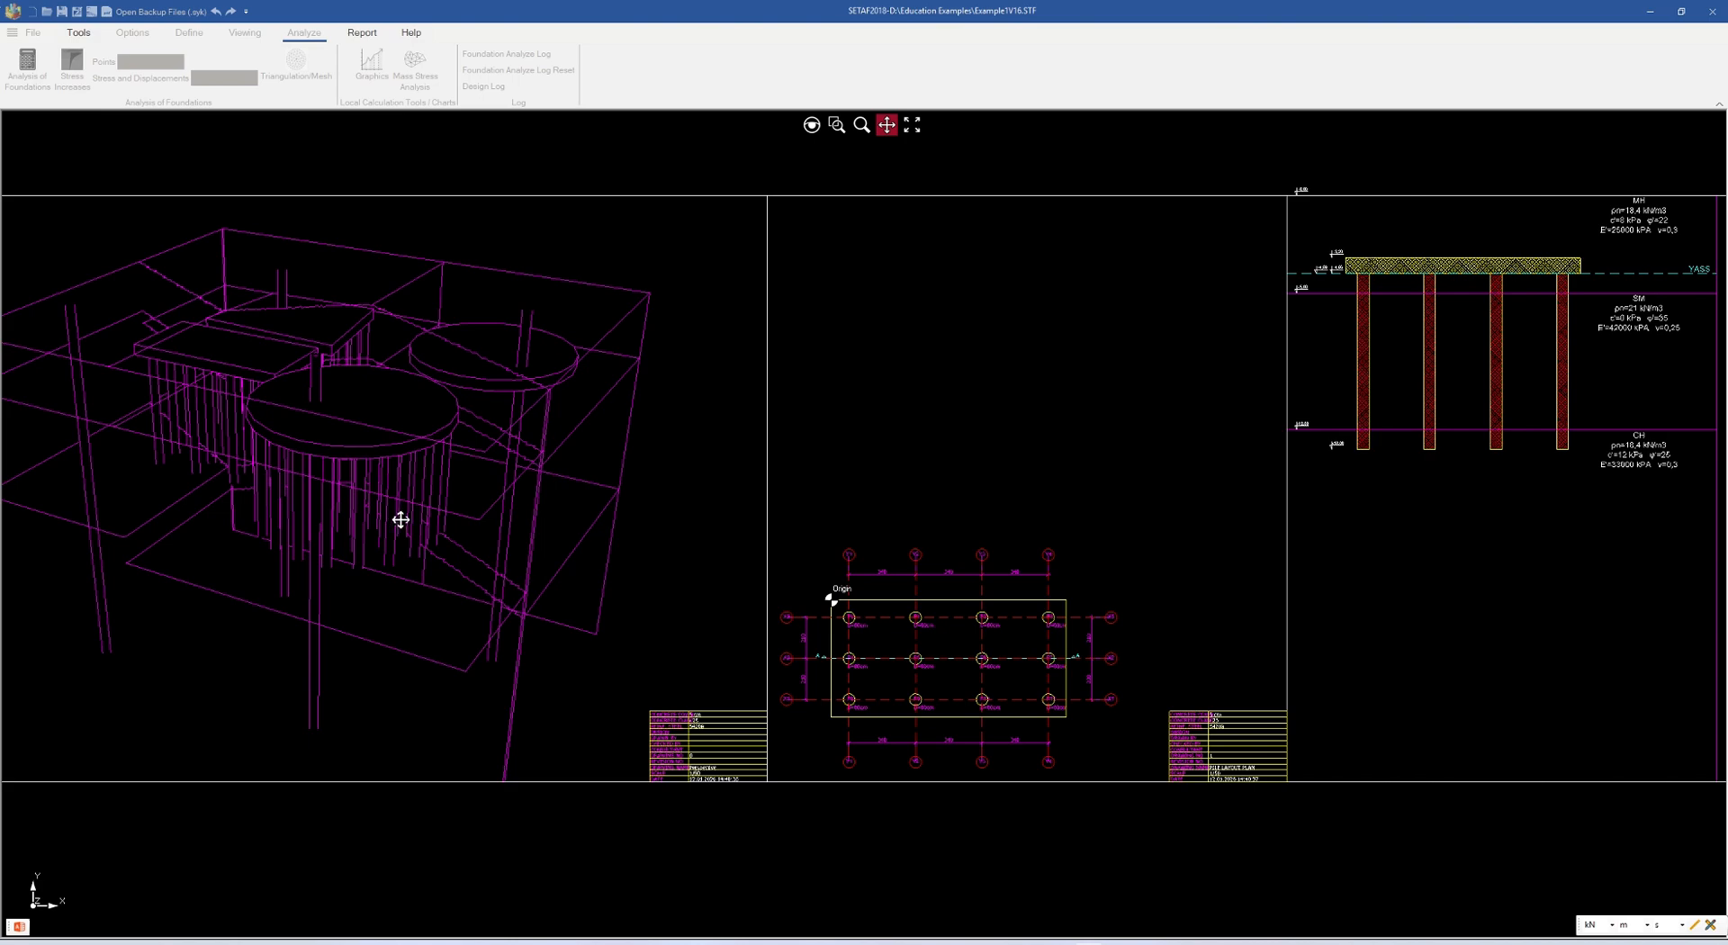
drag(857, 639, 573, 590)
scroll(620, 614, up, 2)
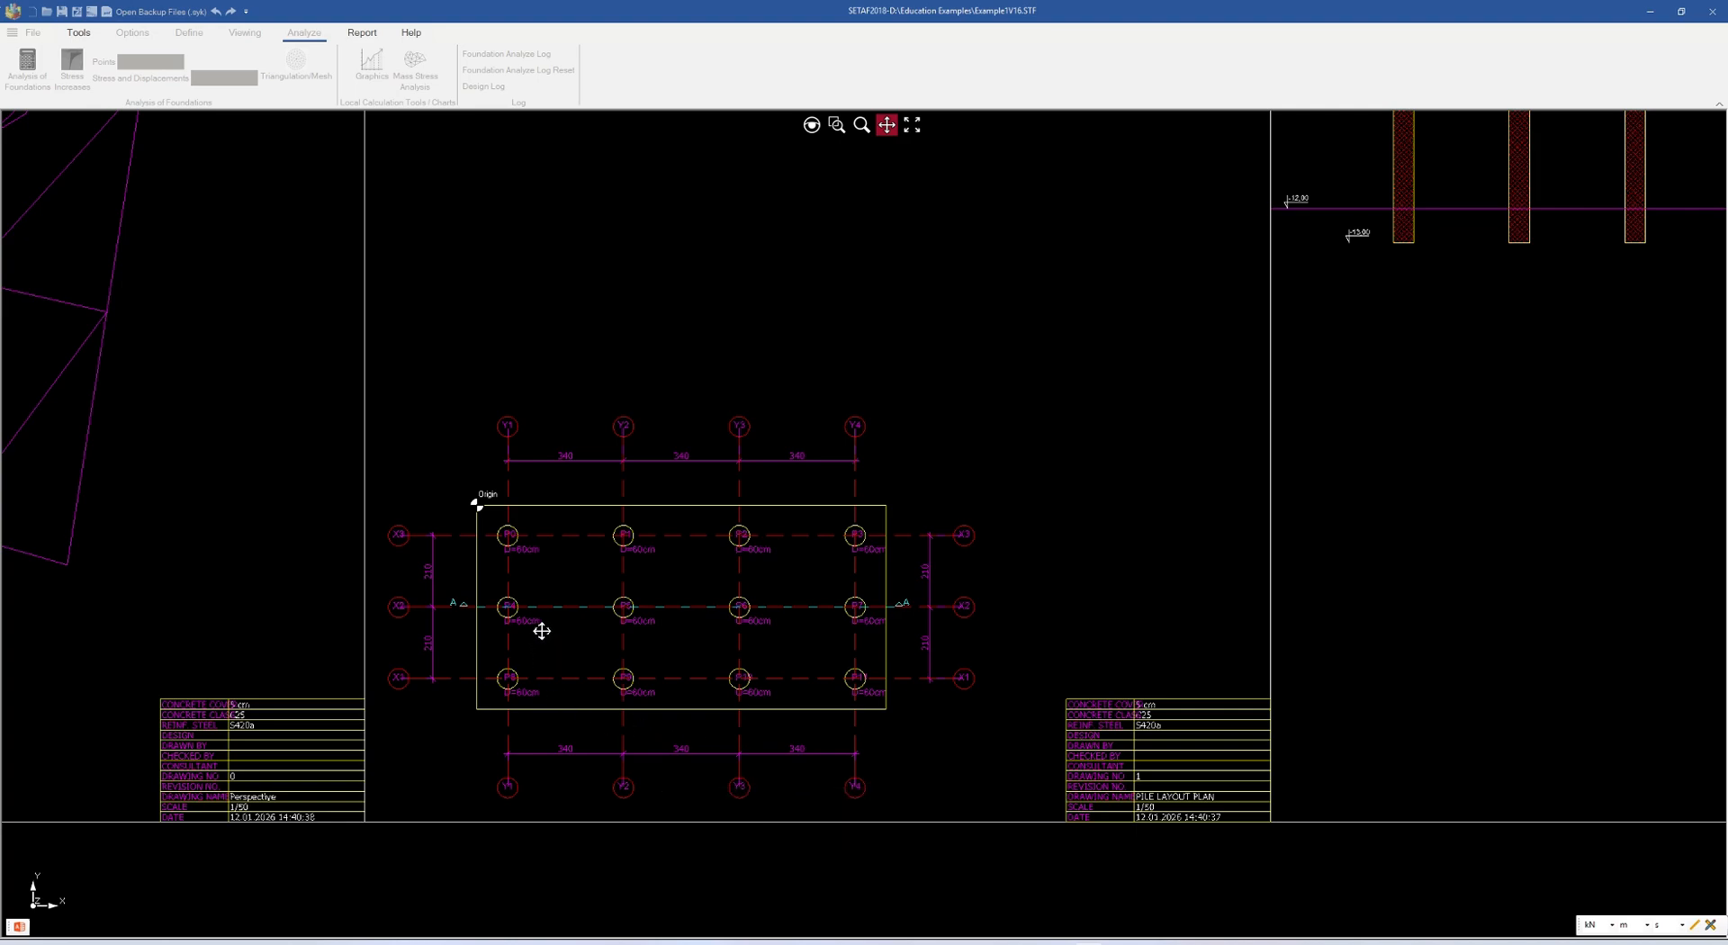
Examine the soil profile and foundation section sheet, including the soil layers, levels and piles
scroll(571, 579, down, 3)
mouse_move(818, 551)
mouse_down()
mouse_move(684, 582)
mouse_move(435, 597)
mouse_up()
scroll(775, 321, up, 2)
drag(771, 328, 752, 377)
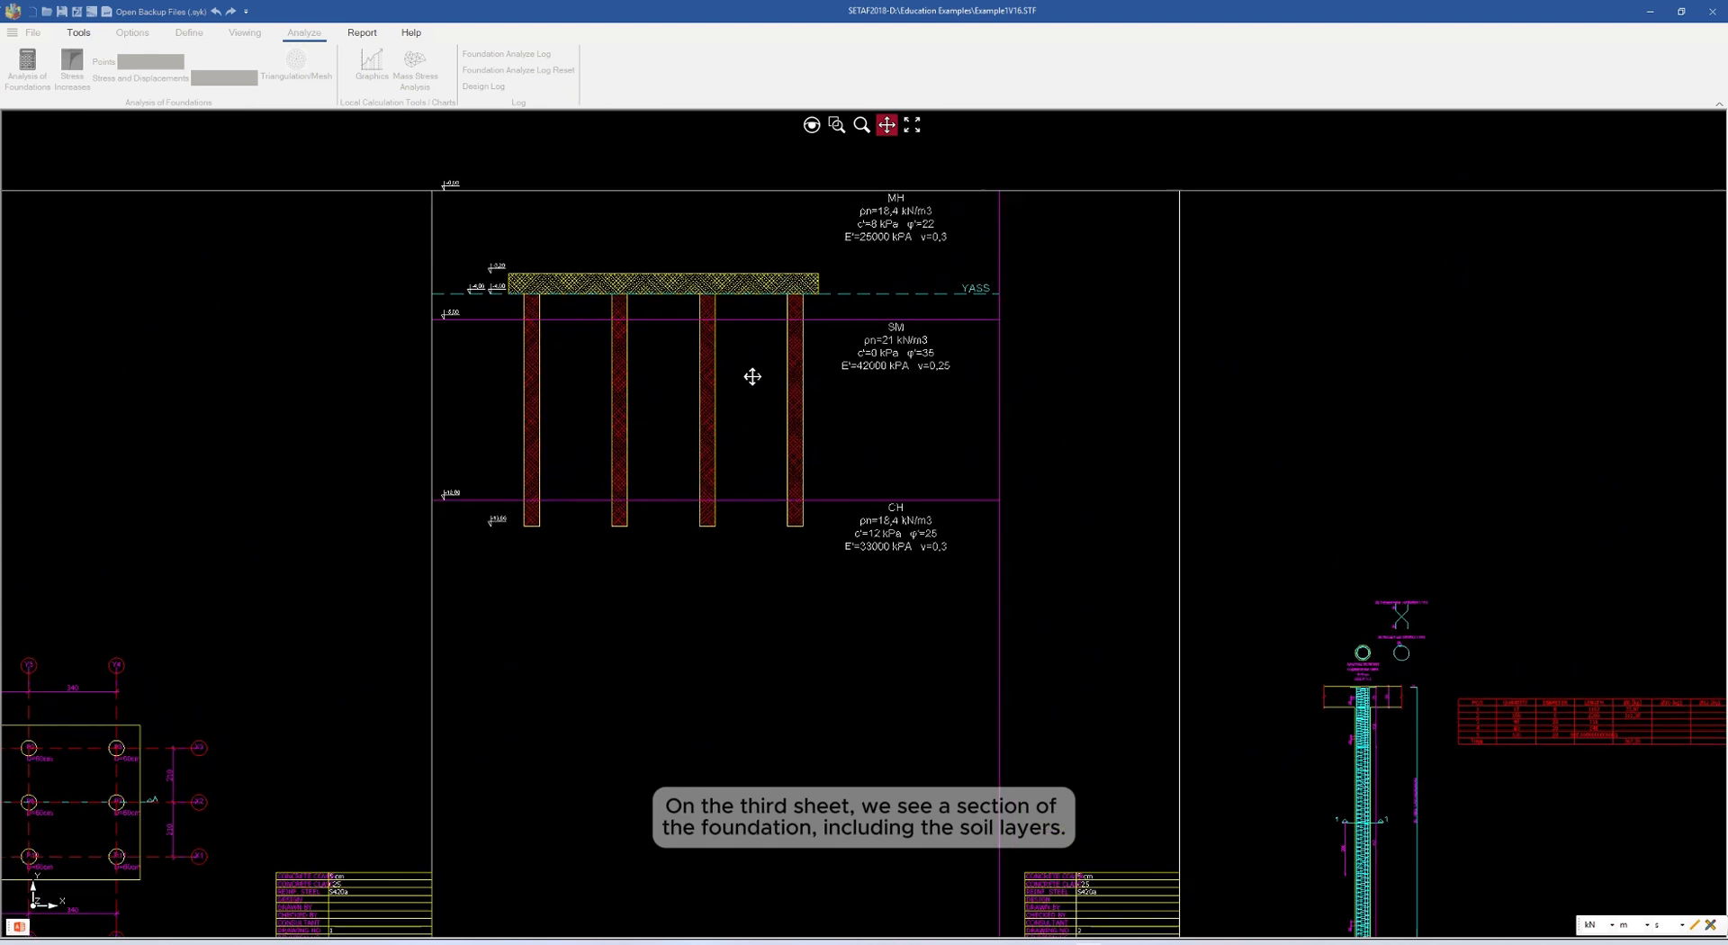
drag(906, 300, 899, 348)
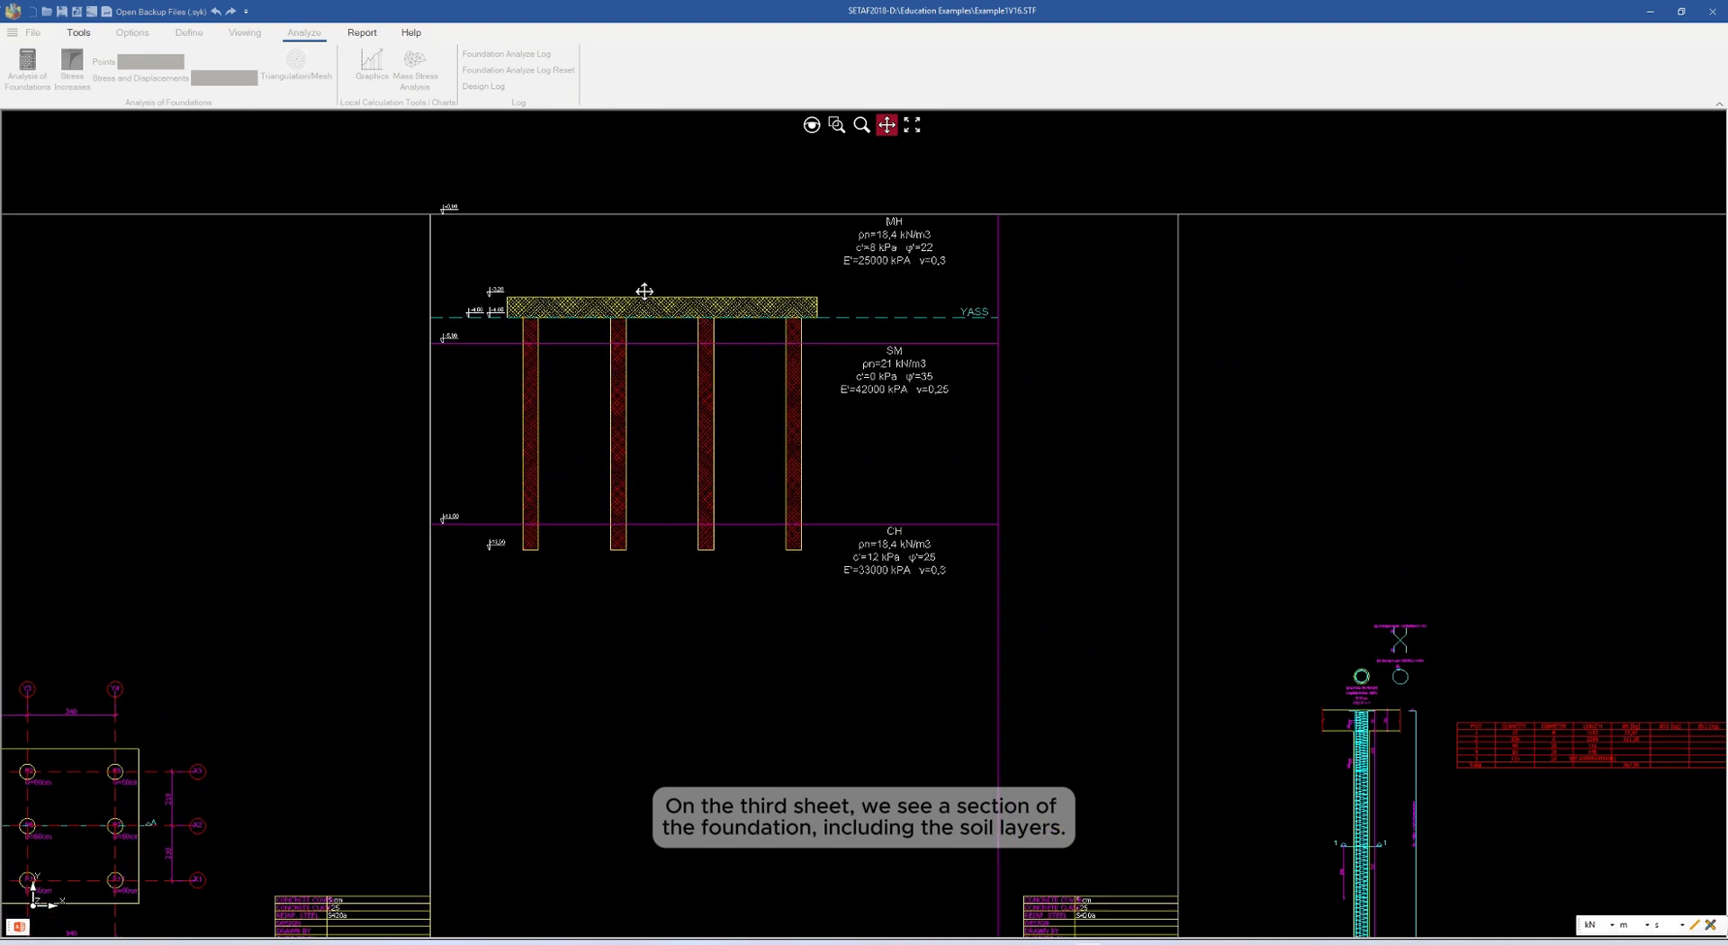
scroll(605, 481, up, 1)
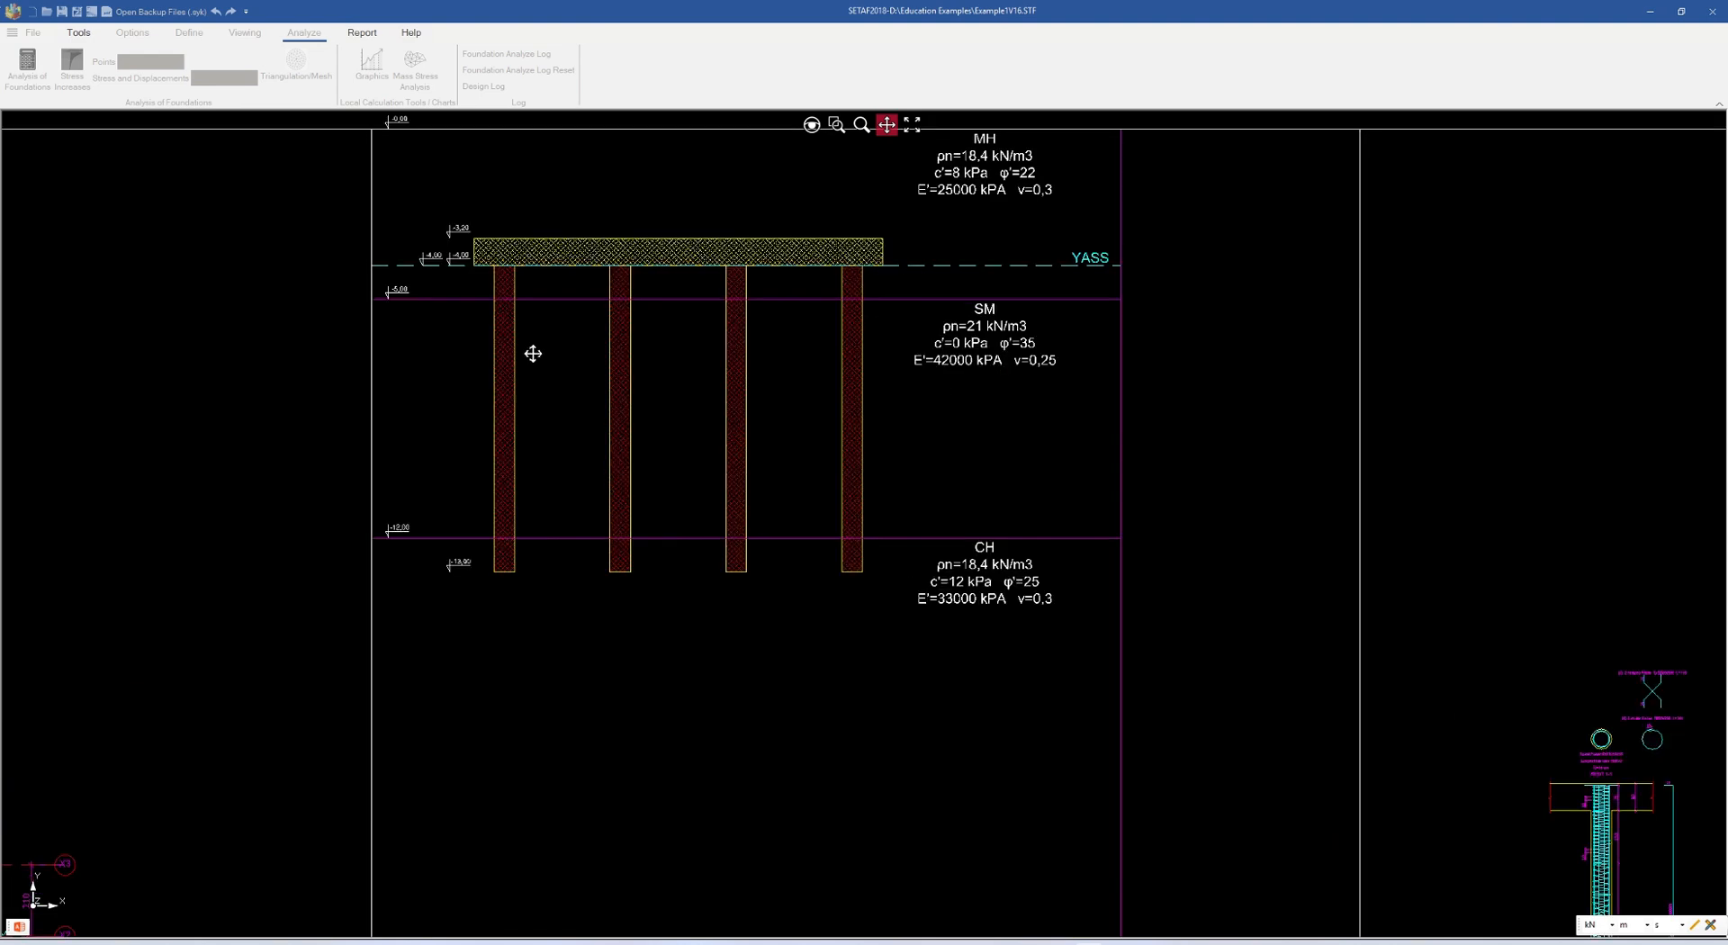
drag(501, 316, 486, 378)
scroll(615, 323, up, 2)
drag(605, 503, 597, 409)
Examine the reinforced concrete column detail on the last drawing sheet
scroll(602, 422, down, 5)
drag(876, 559, 731, 554)
scroll(835, 613, up, 1)
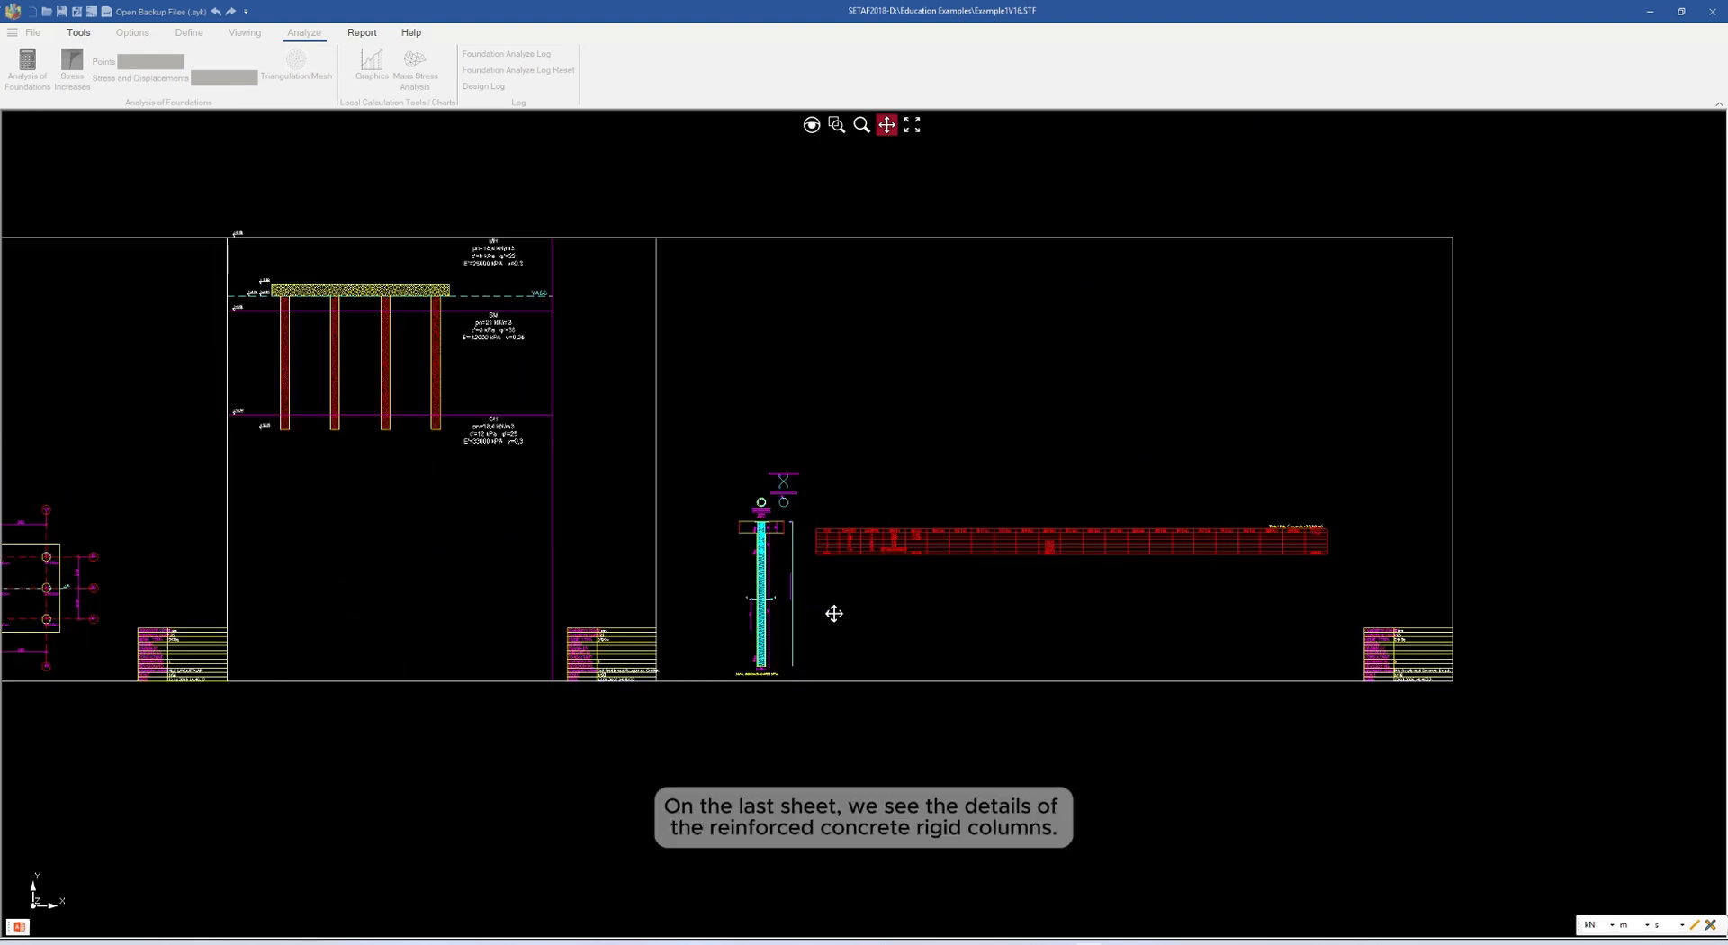
scroll(824, 611, up, 2)
scroll(803, 608, up, 1)
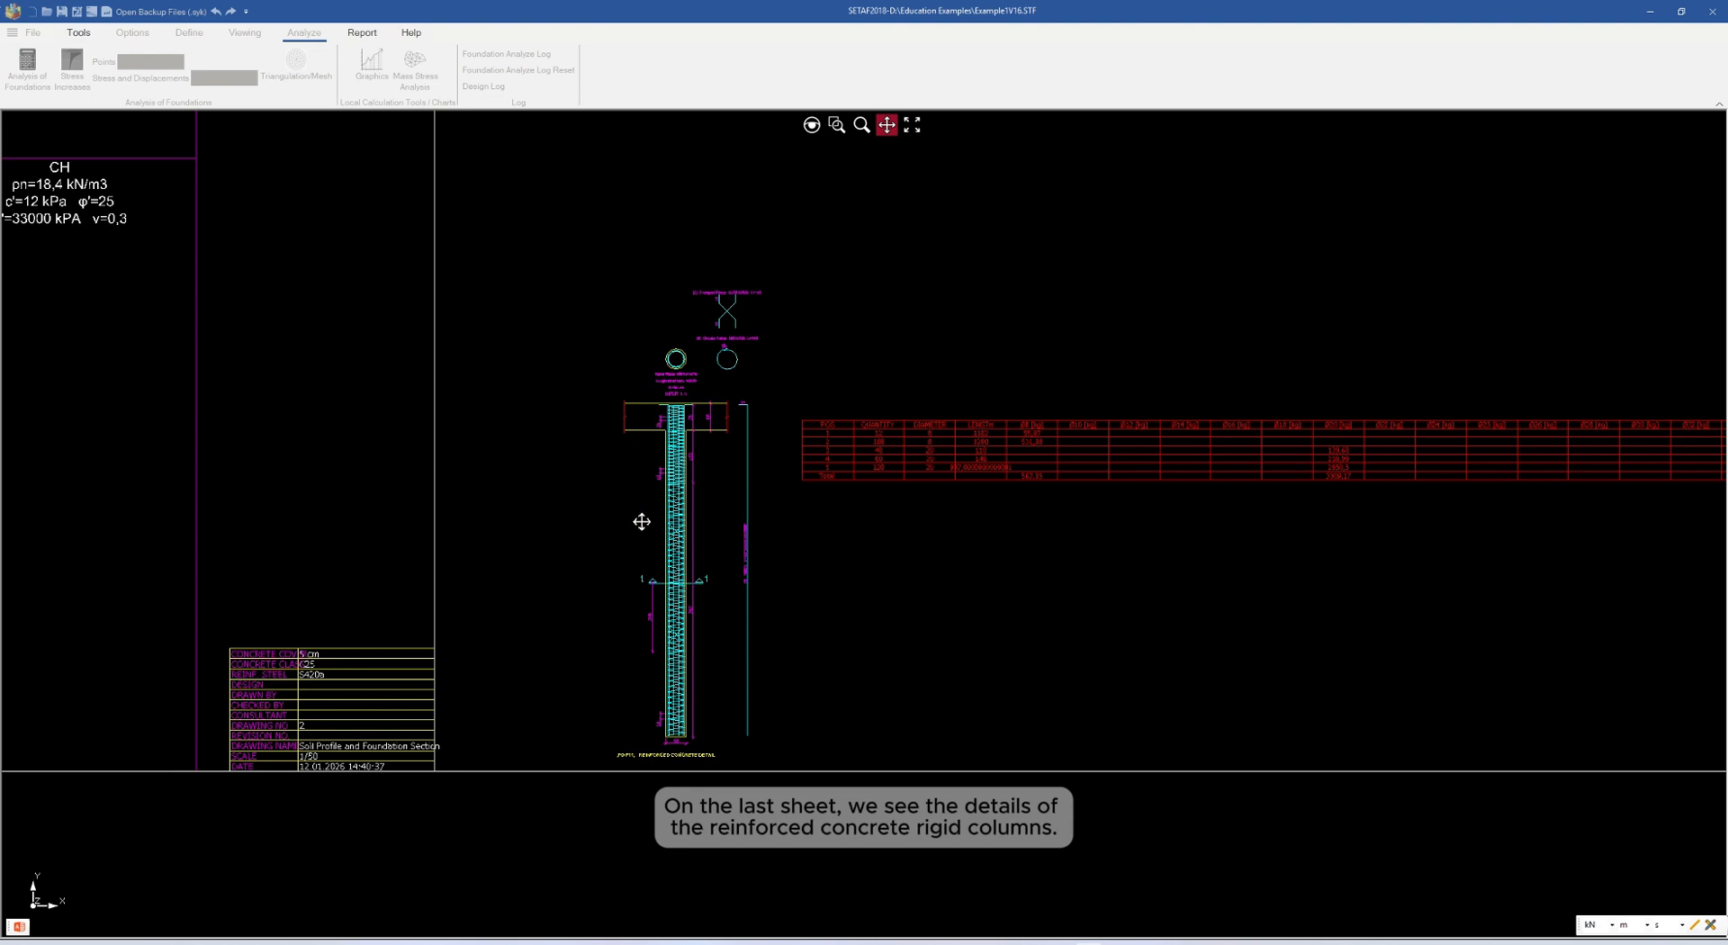
scroll(642, 521, up, 3)
drag(682, 394, 651, 661)
mouse_move(698, 471)
mouse_down()
mouse_move(671, 589)
mouse_move(694, 663)
mouse_move(698, 359)
mouse_up()
scroll(825, 405, down, 1)
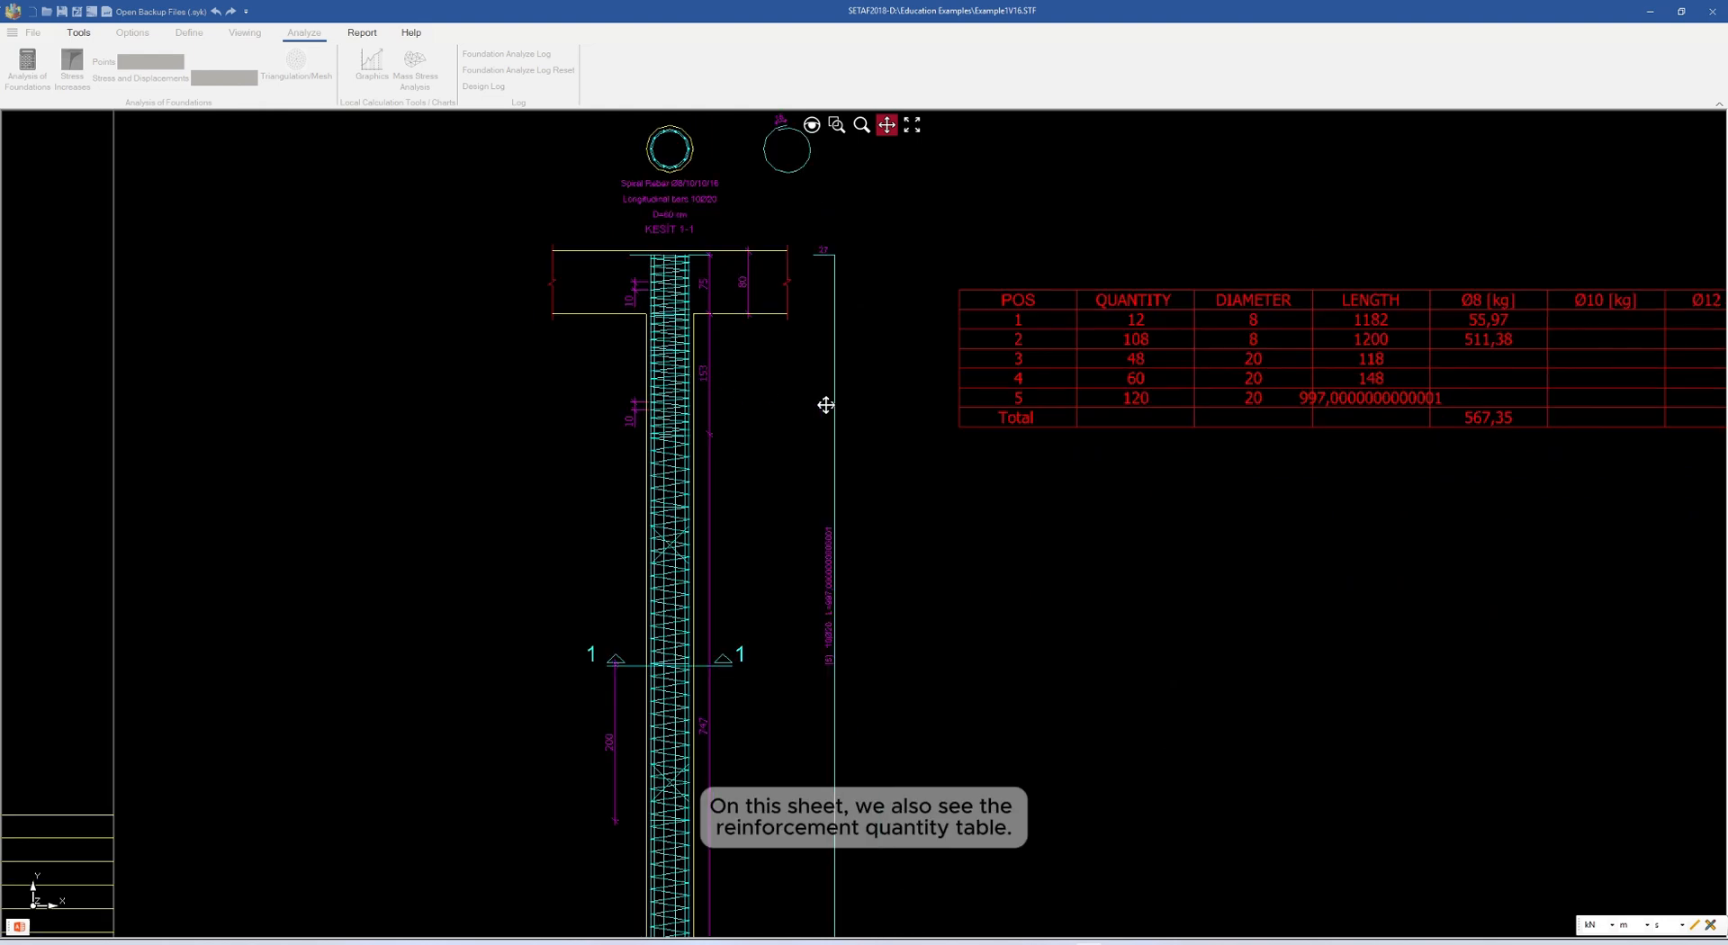
Look through the reinforcement quantity table on the last sheet and return to an overview of the sheets
drag(887, 410, 636, 466)
scroll(637, 467, down, 1)
mouse_move(869, 488)
mouse_down()
mouse_move(653, 499)
mouse_move(656, 517)
mouse_move(618, 521)
mouse_up()
mouse_move(1094, 543)
mouse_down()
mouse_move(733, 546)
mouse_move(922, 532)
mouse_up()
scroll(1001, 541, down, 5)
drag(723, 544, 1192, 641)
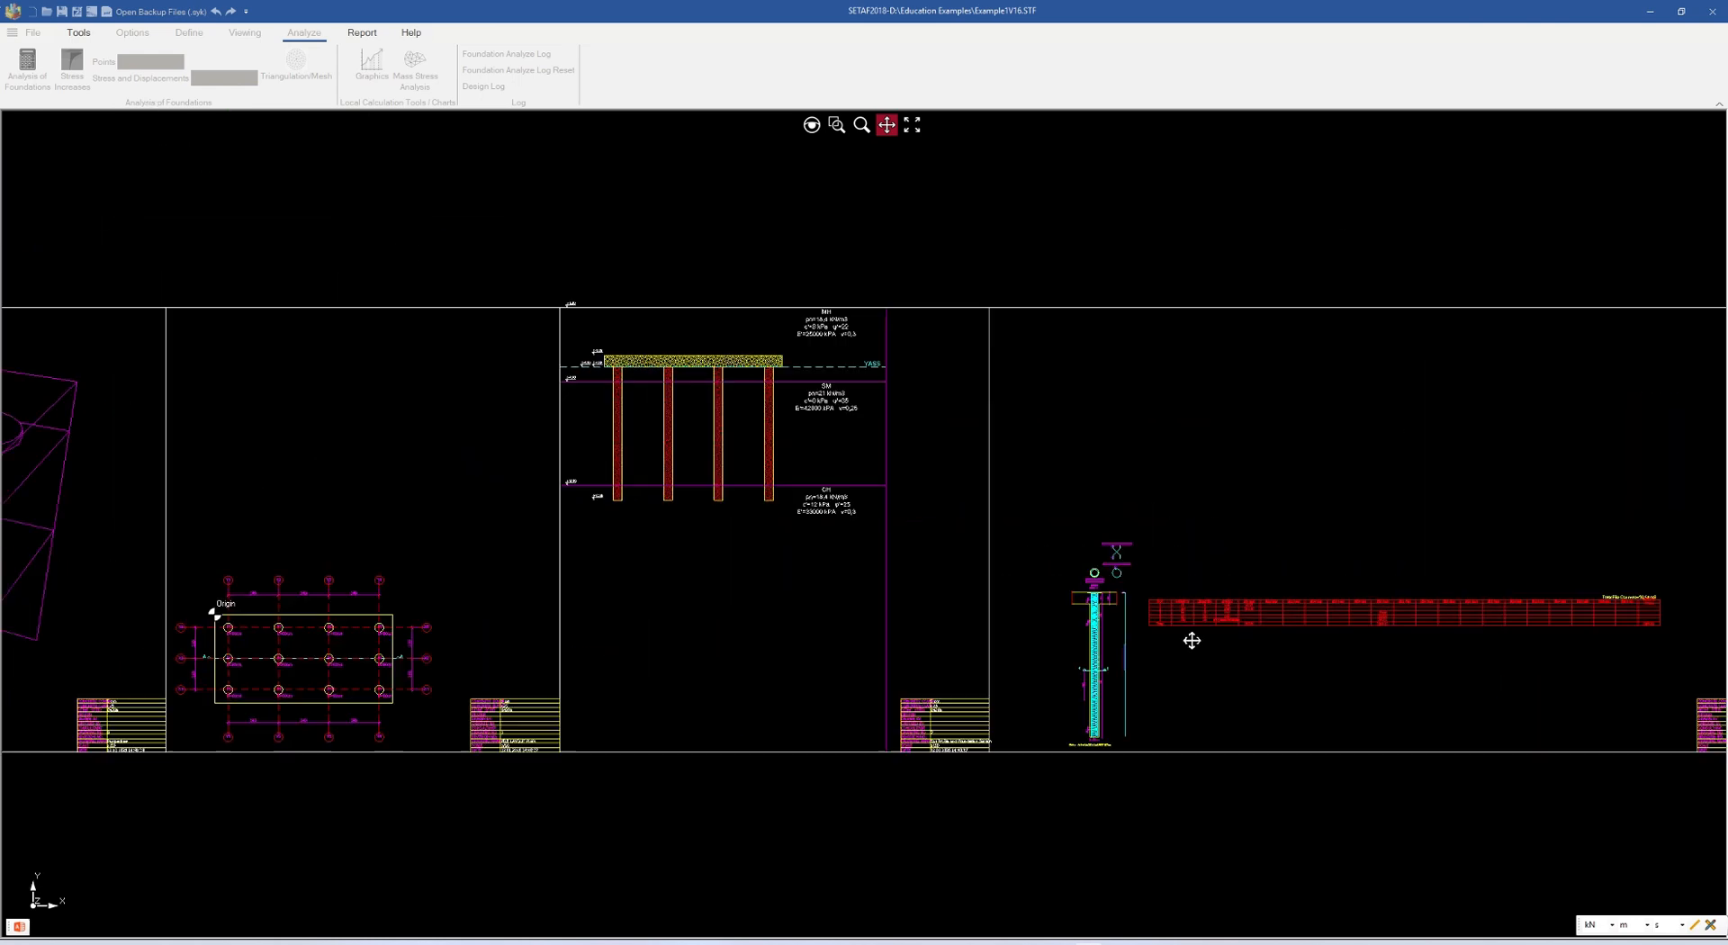
drag(963, 590, 1222, 569)
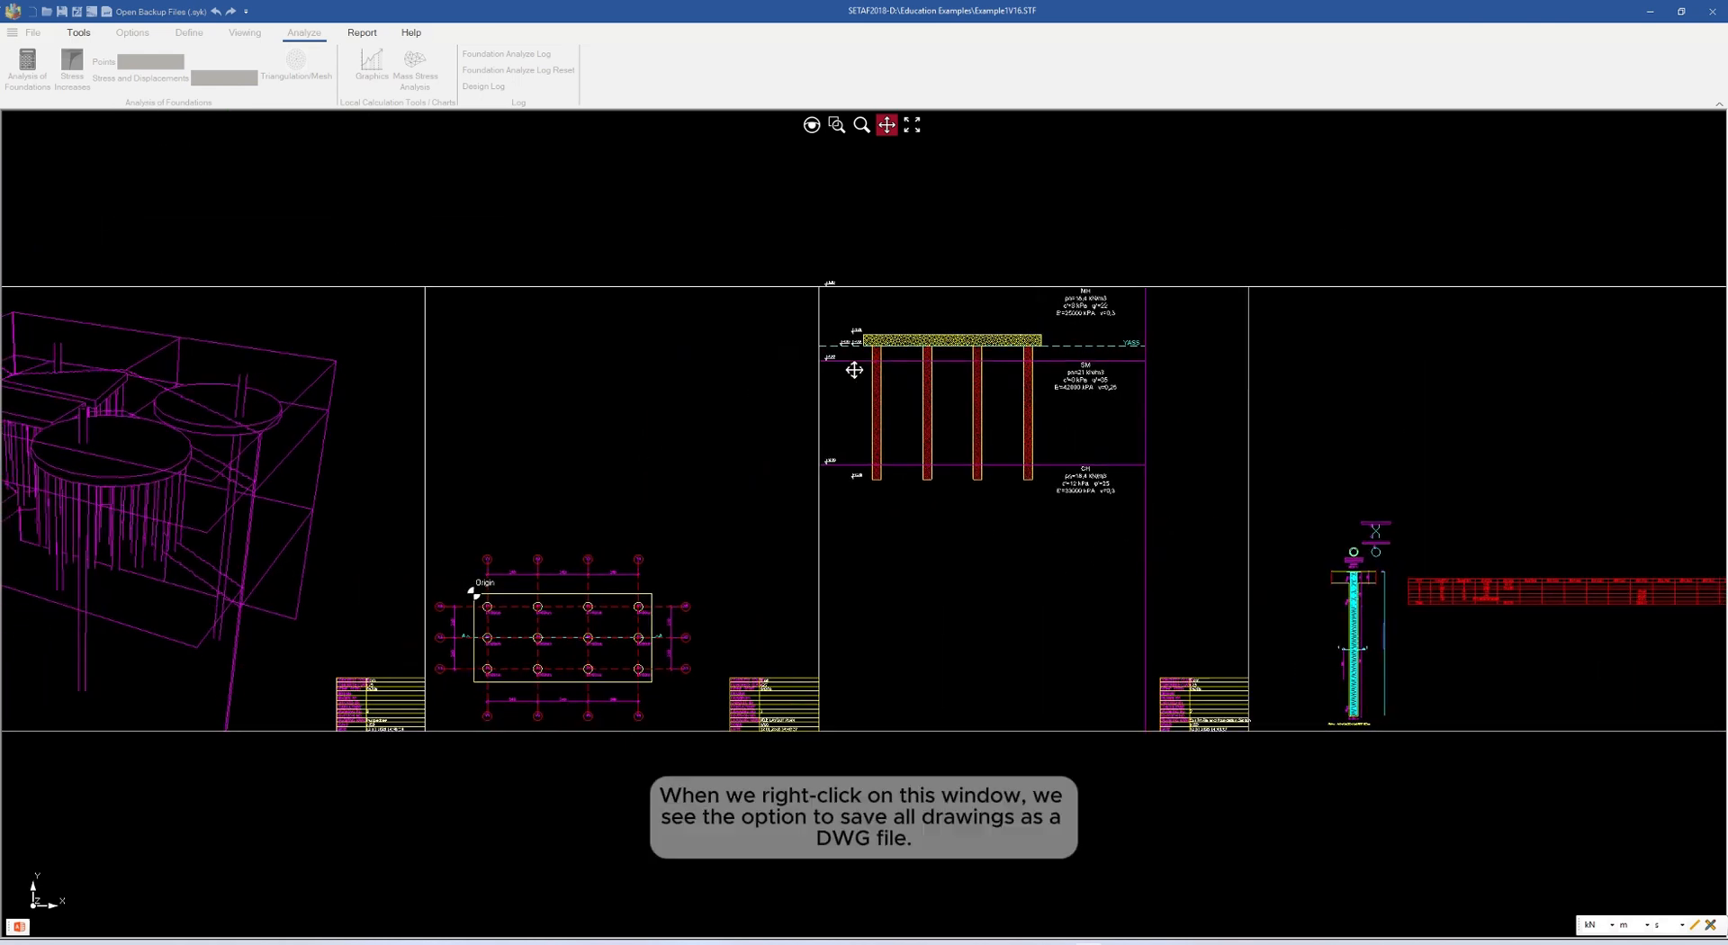
Check the text height and scale options in the drawing settings, and close the drawing sheets to return to the foundation analysis
right_click(740, 343)
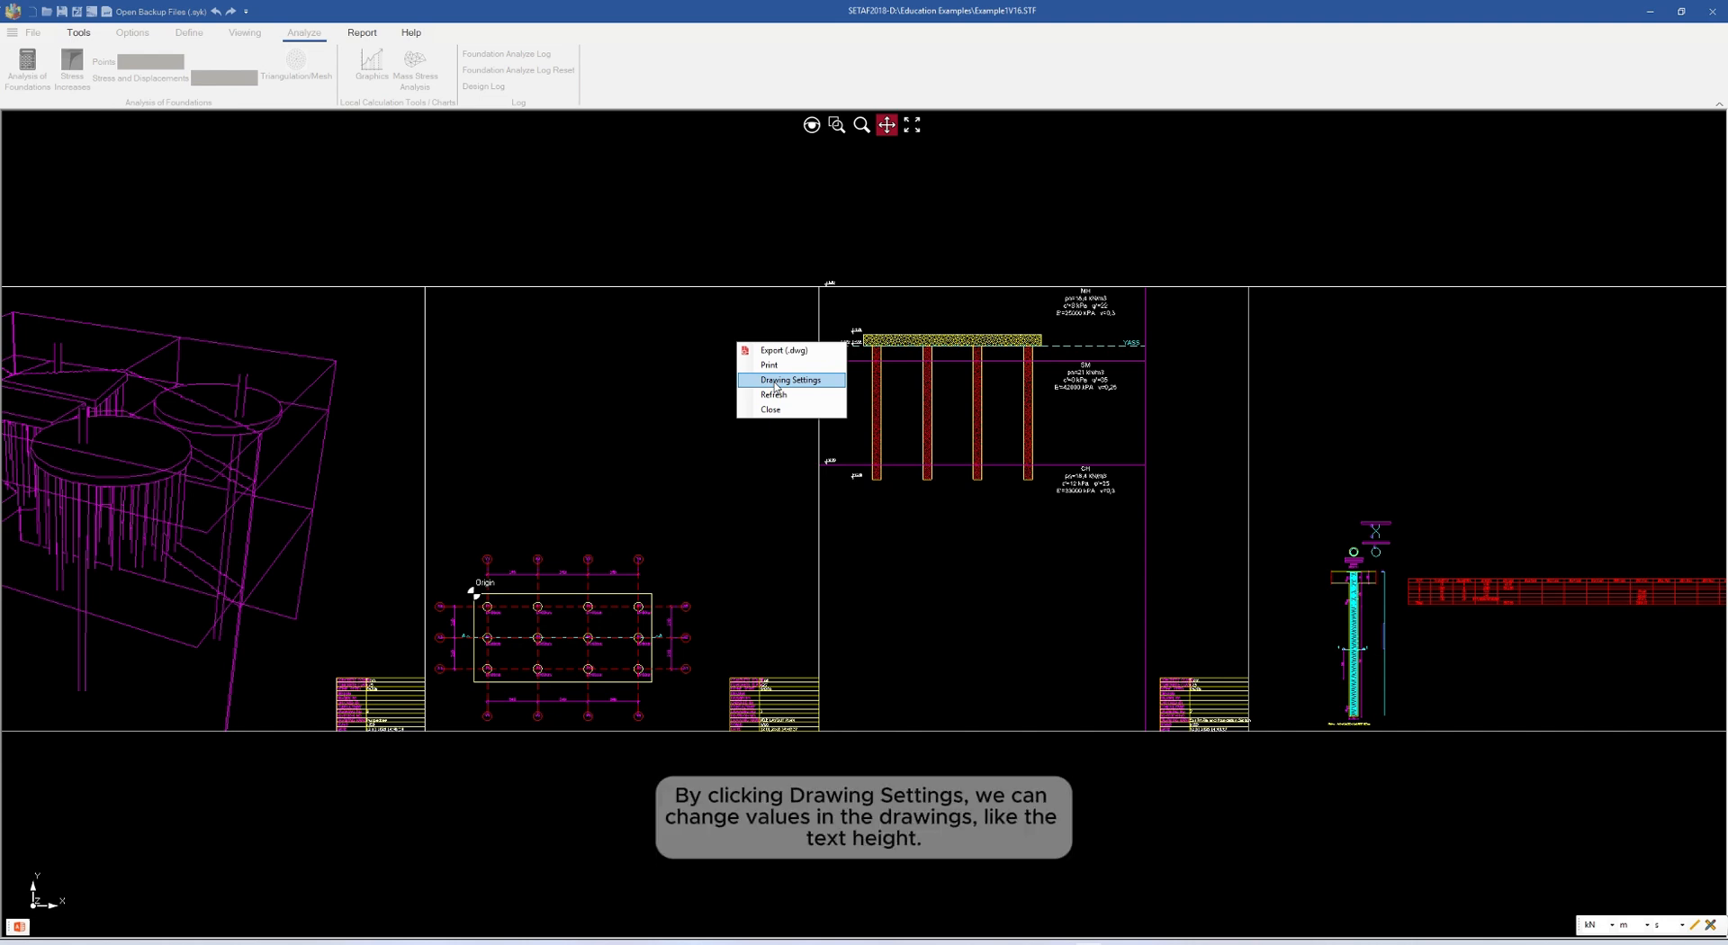
click(775, 380)
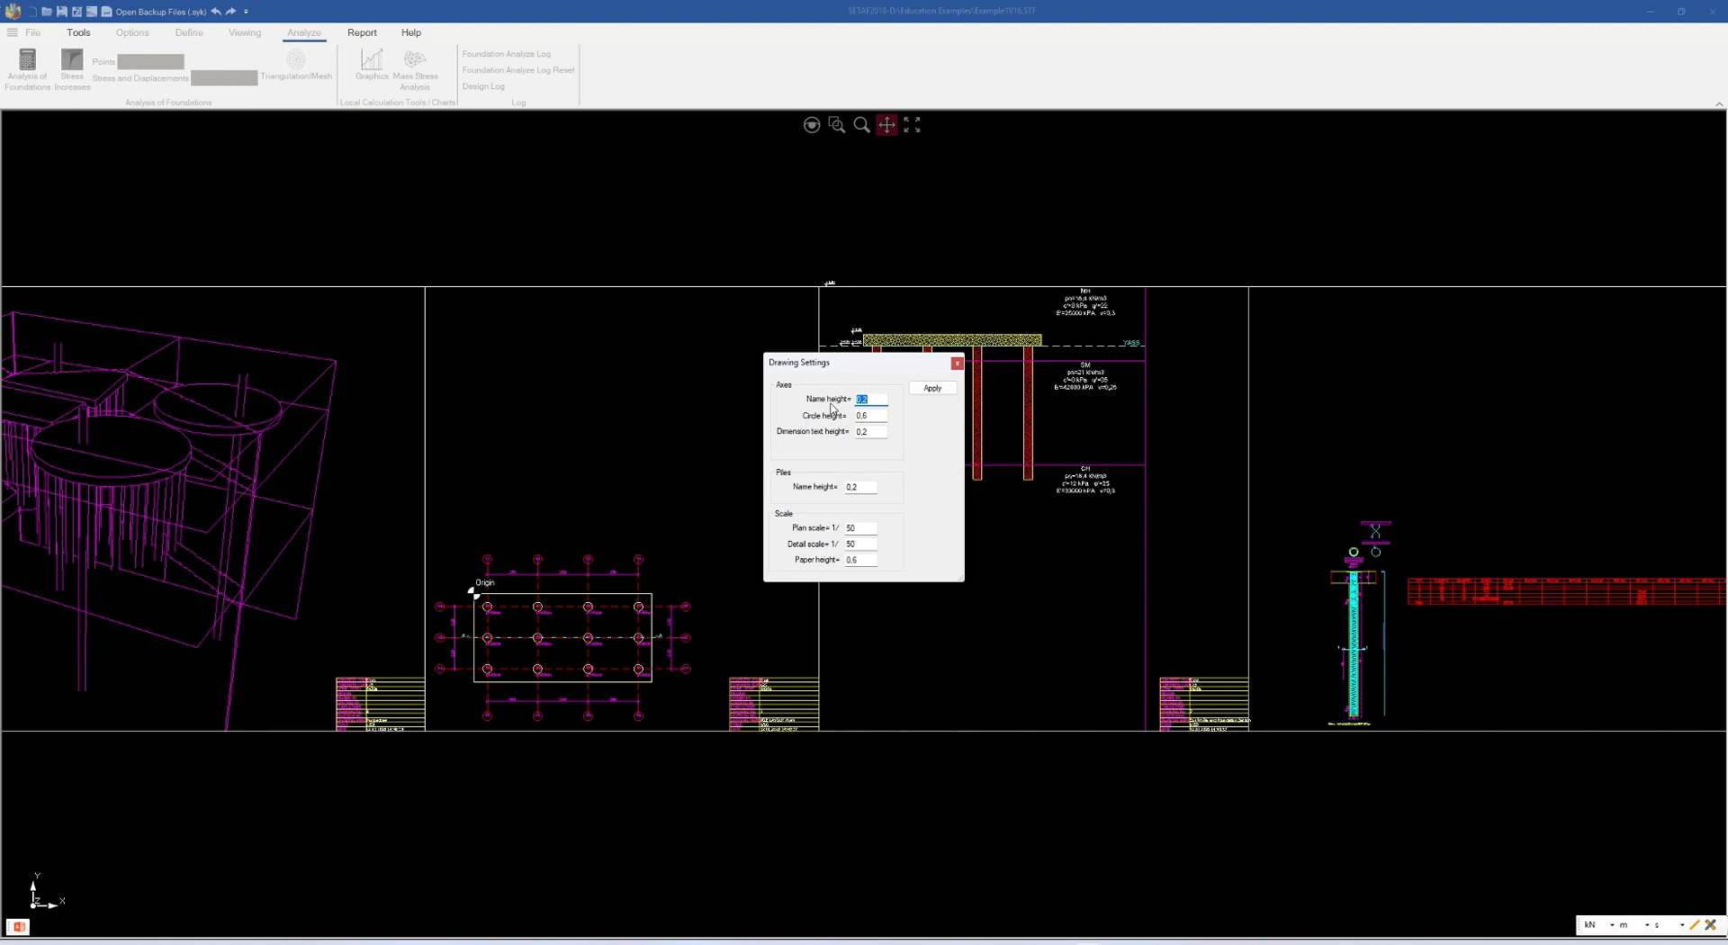
click(957, 364)
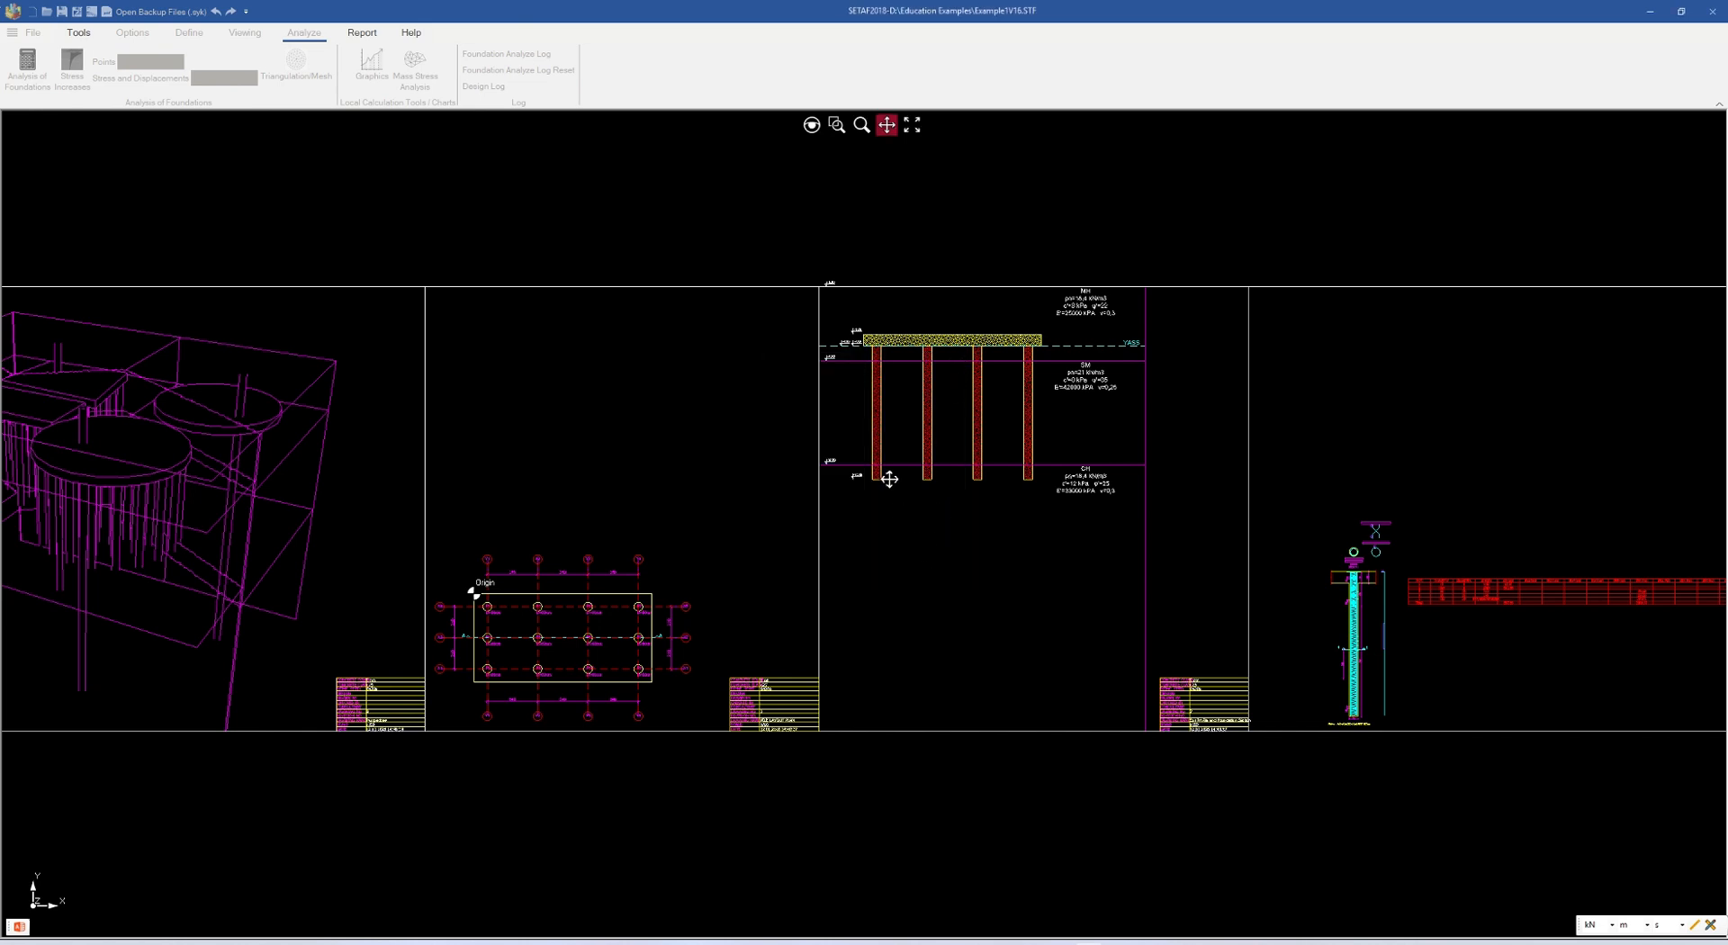
right_click(906, 252)
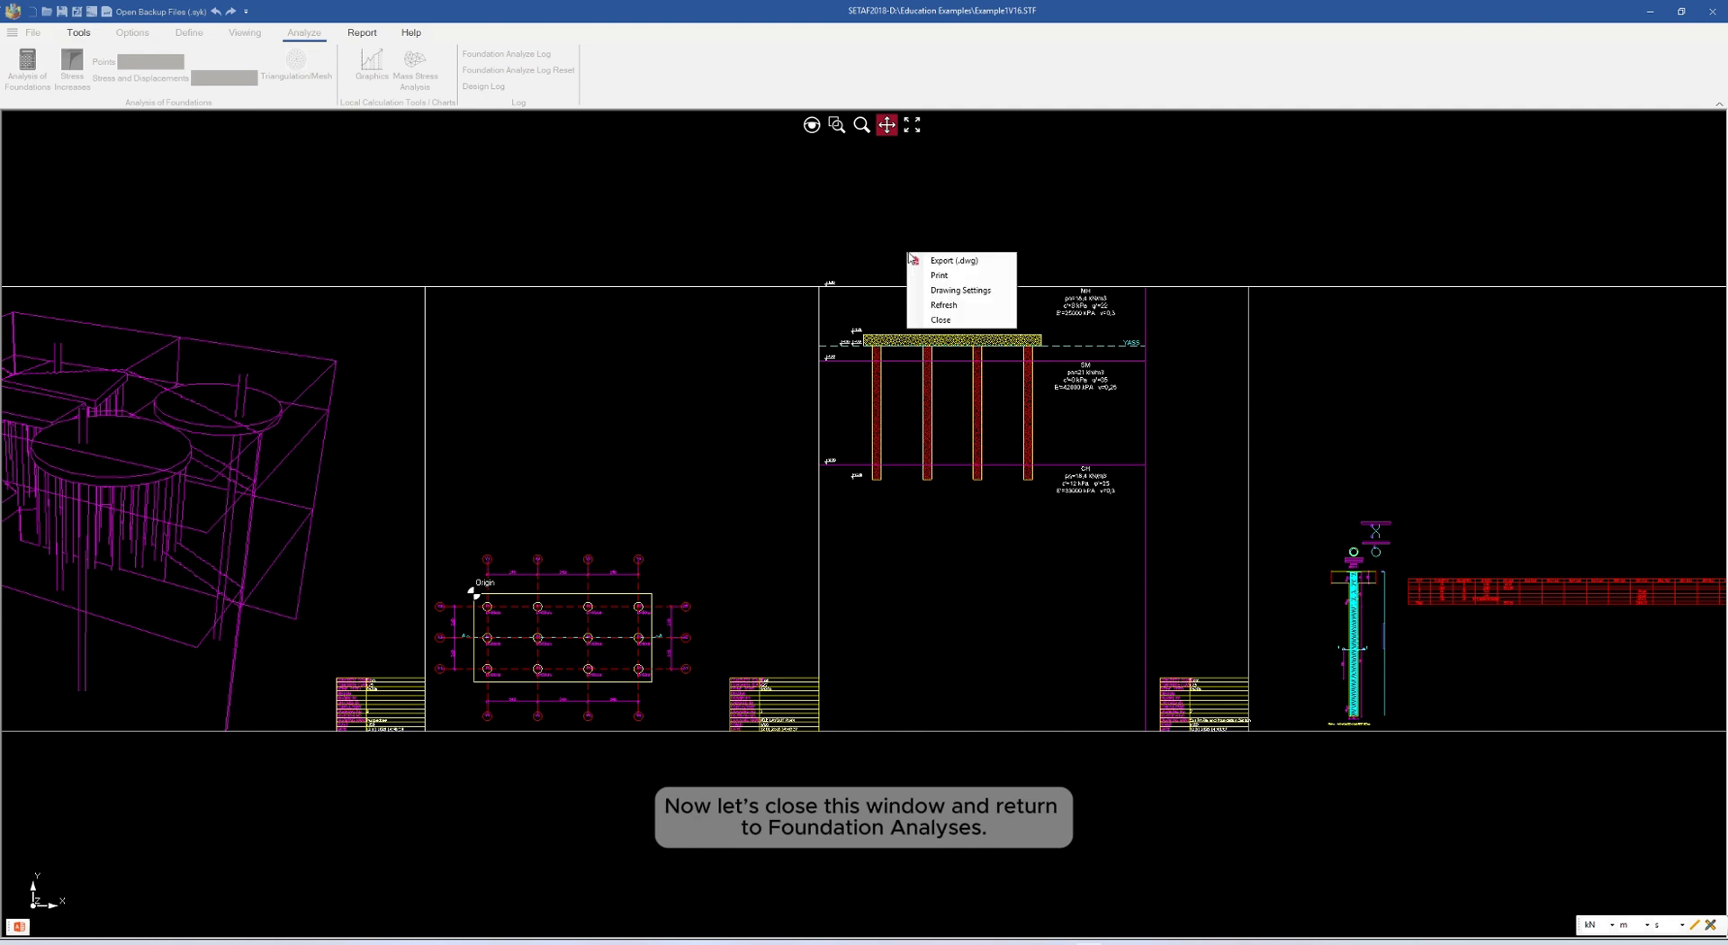
click(941, 320)
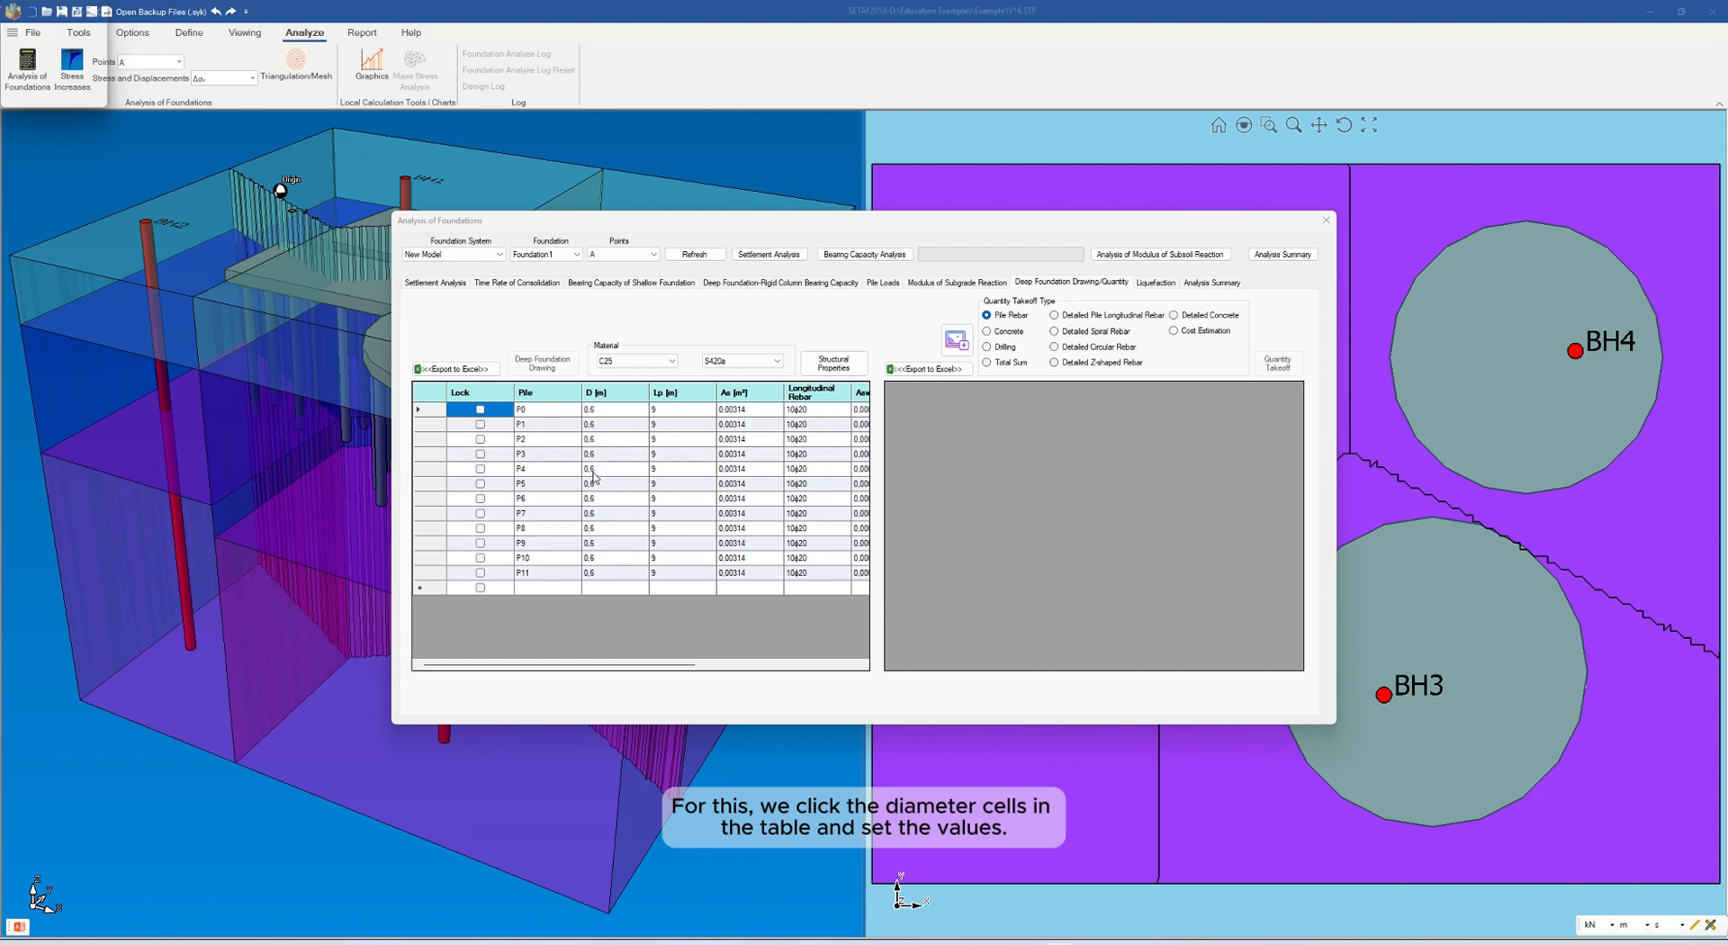
Set the column diameter of pile P4 to 80 cm in the structural properties table
click(594, 471)
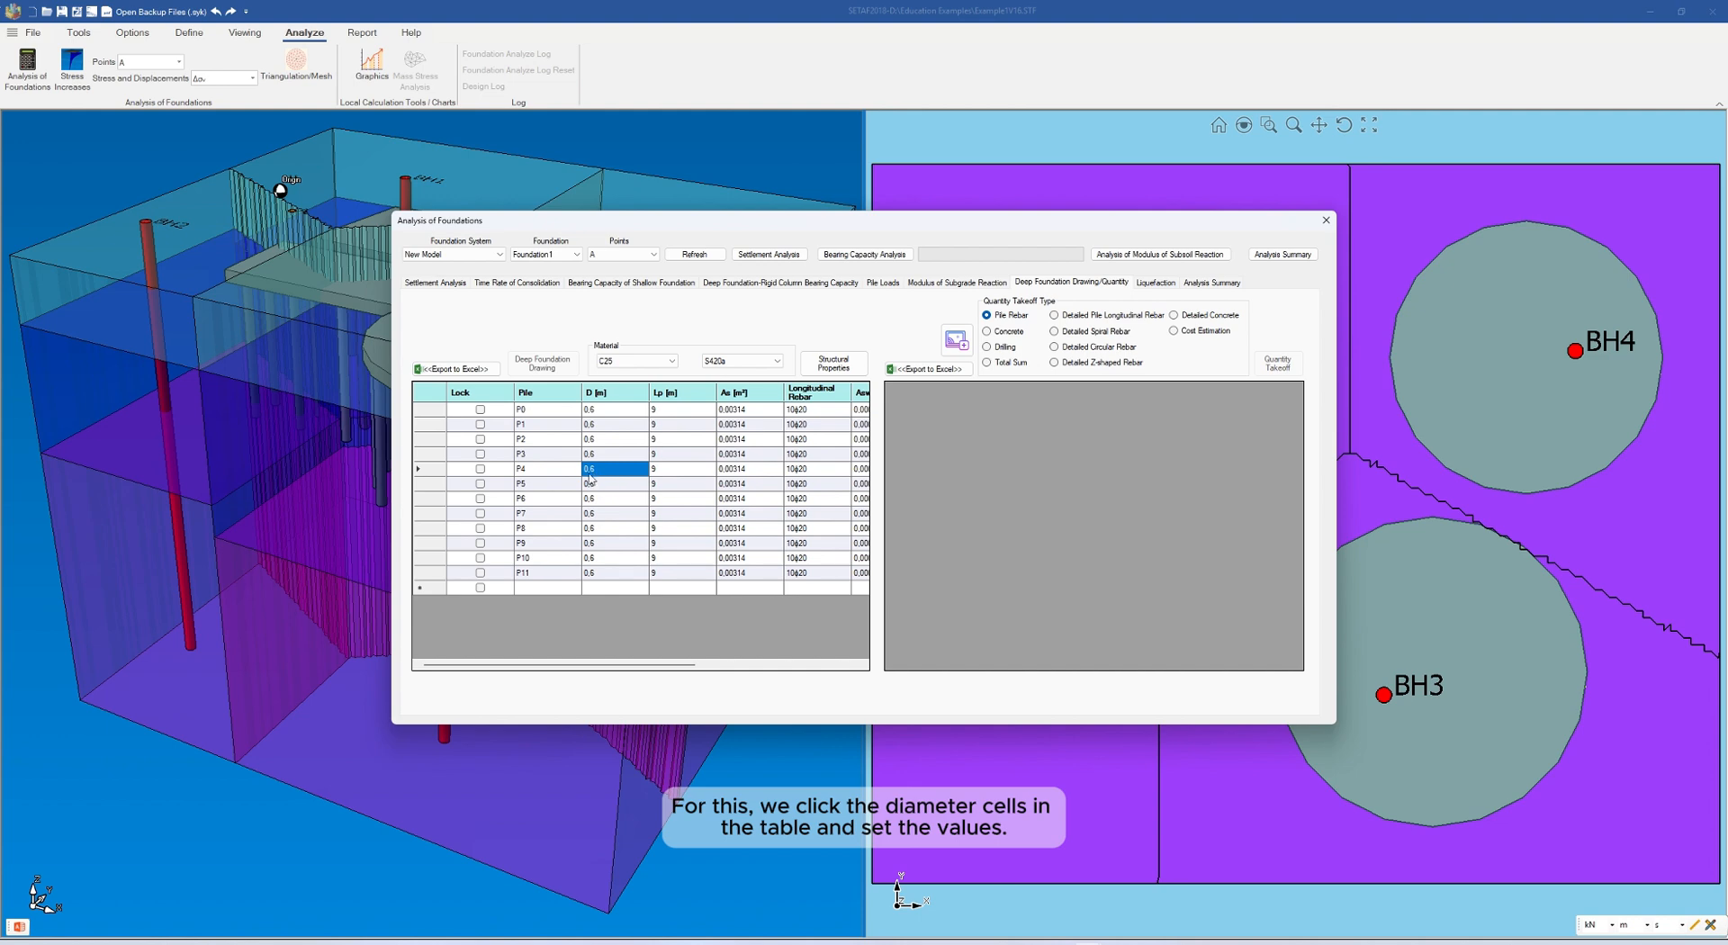
double_click(603, 476)
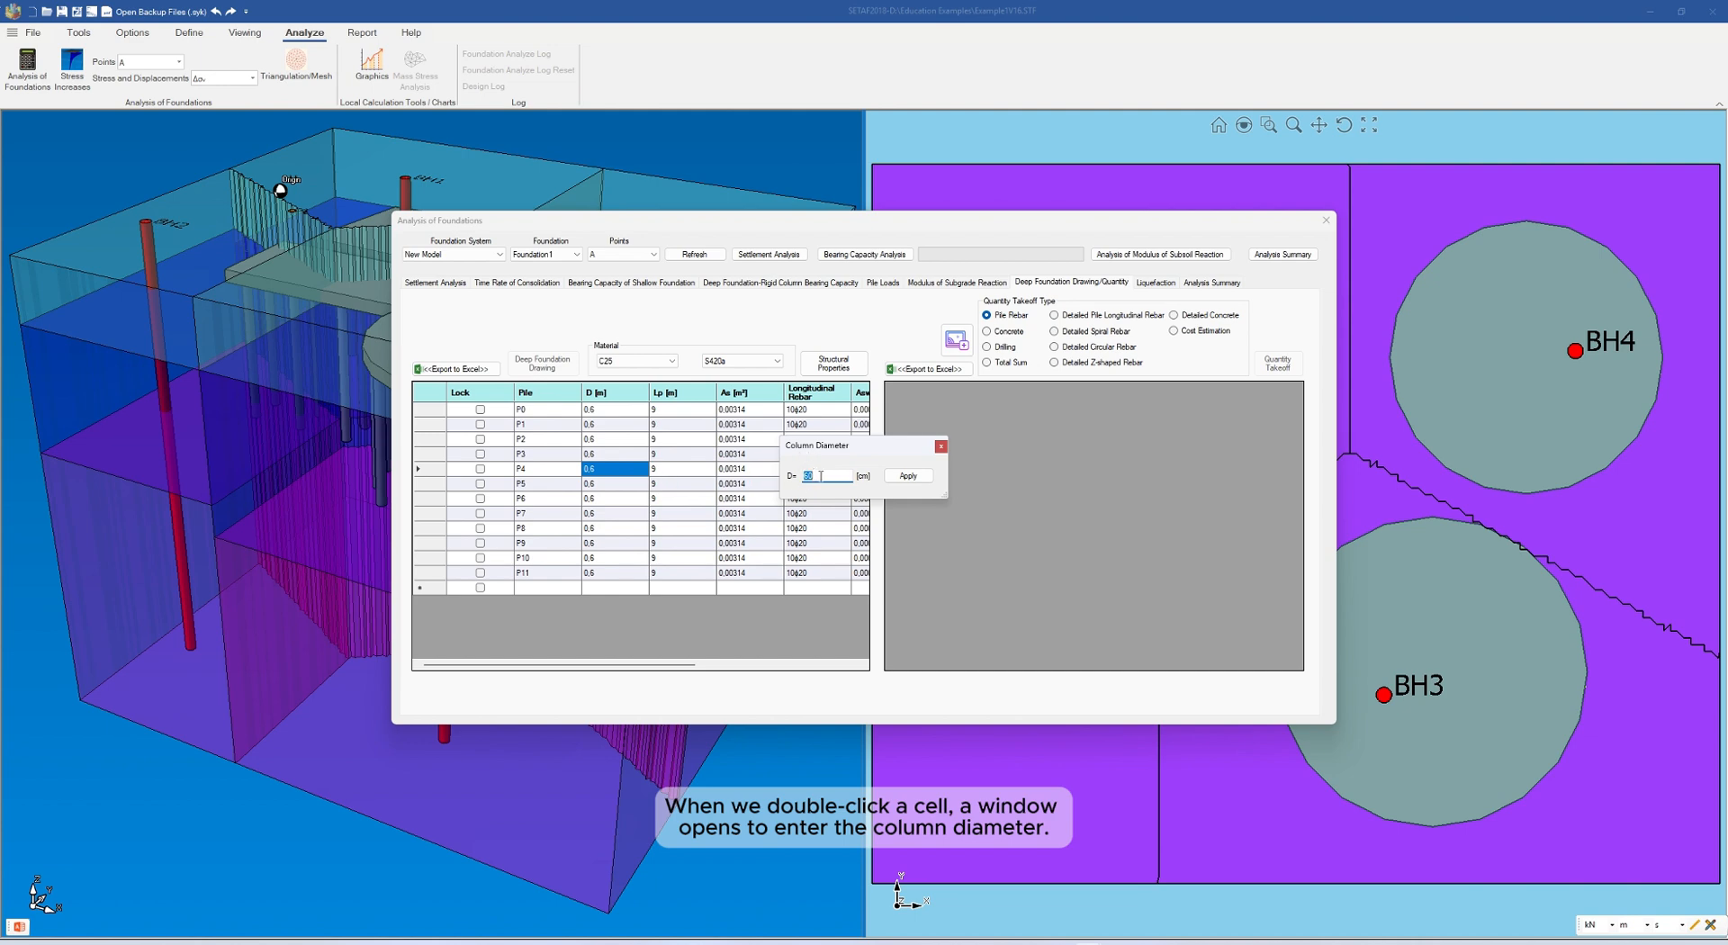
key(BackSpace)
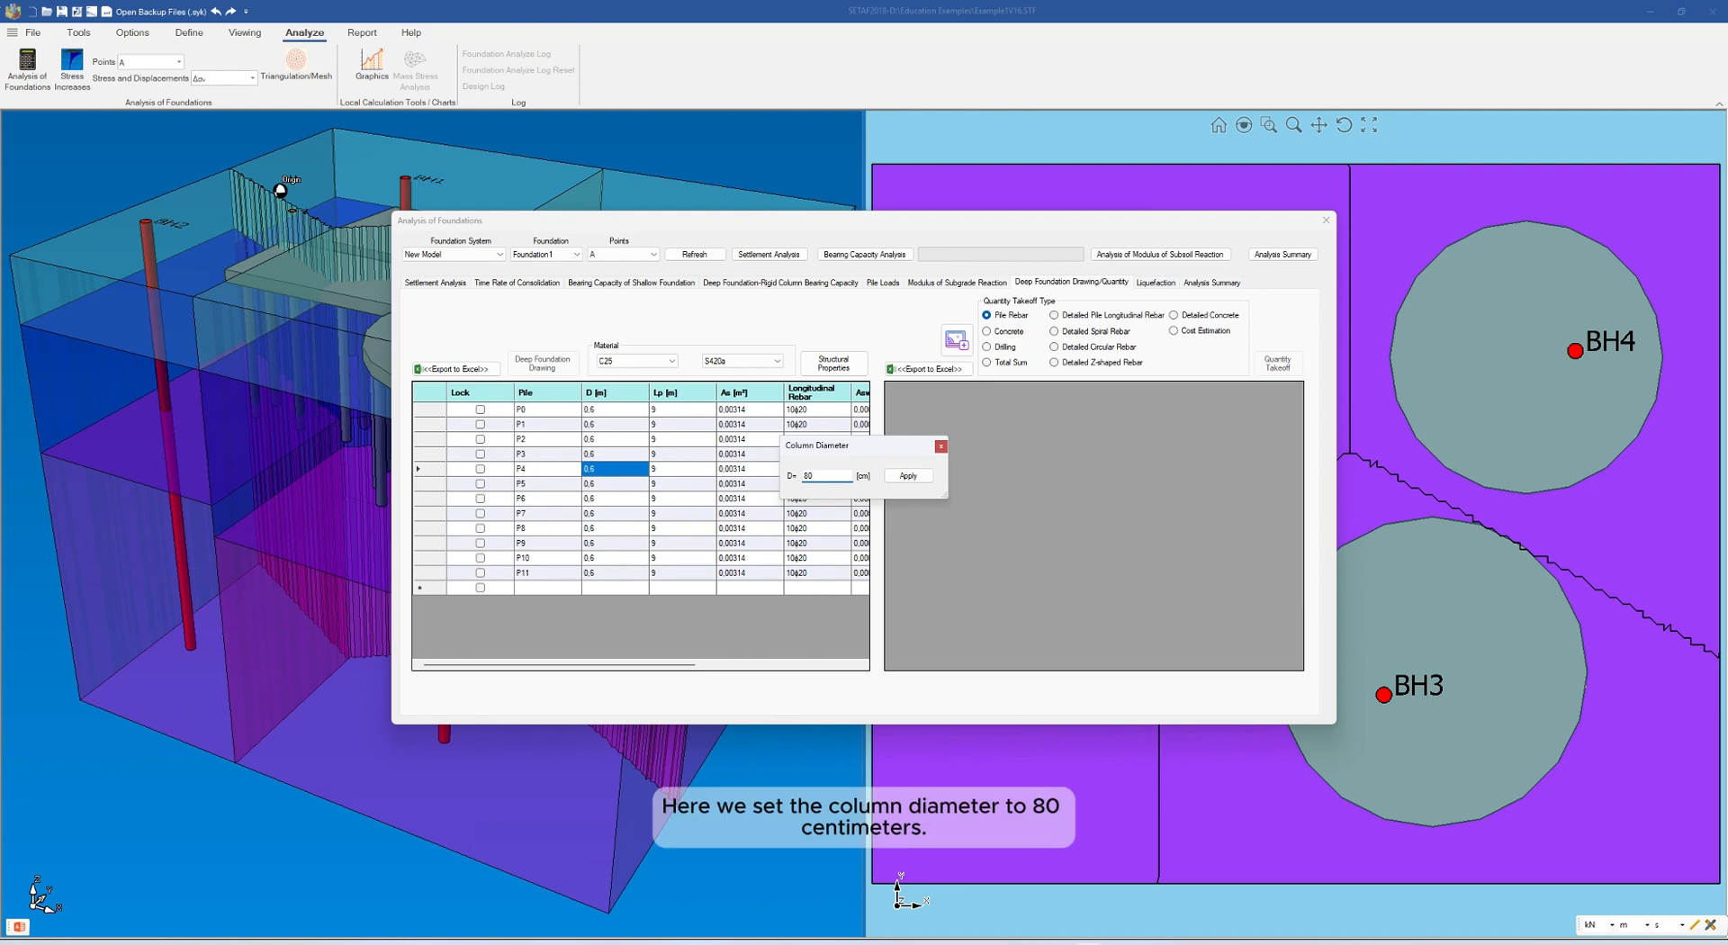
click(910, 477)
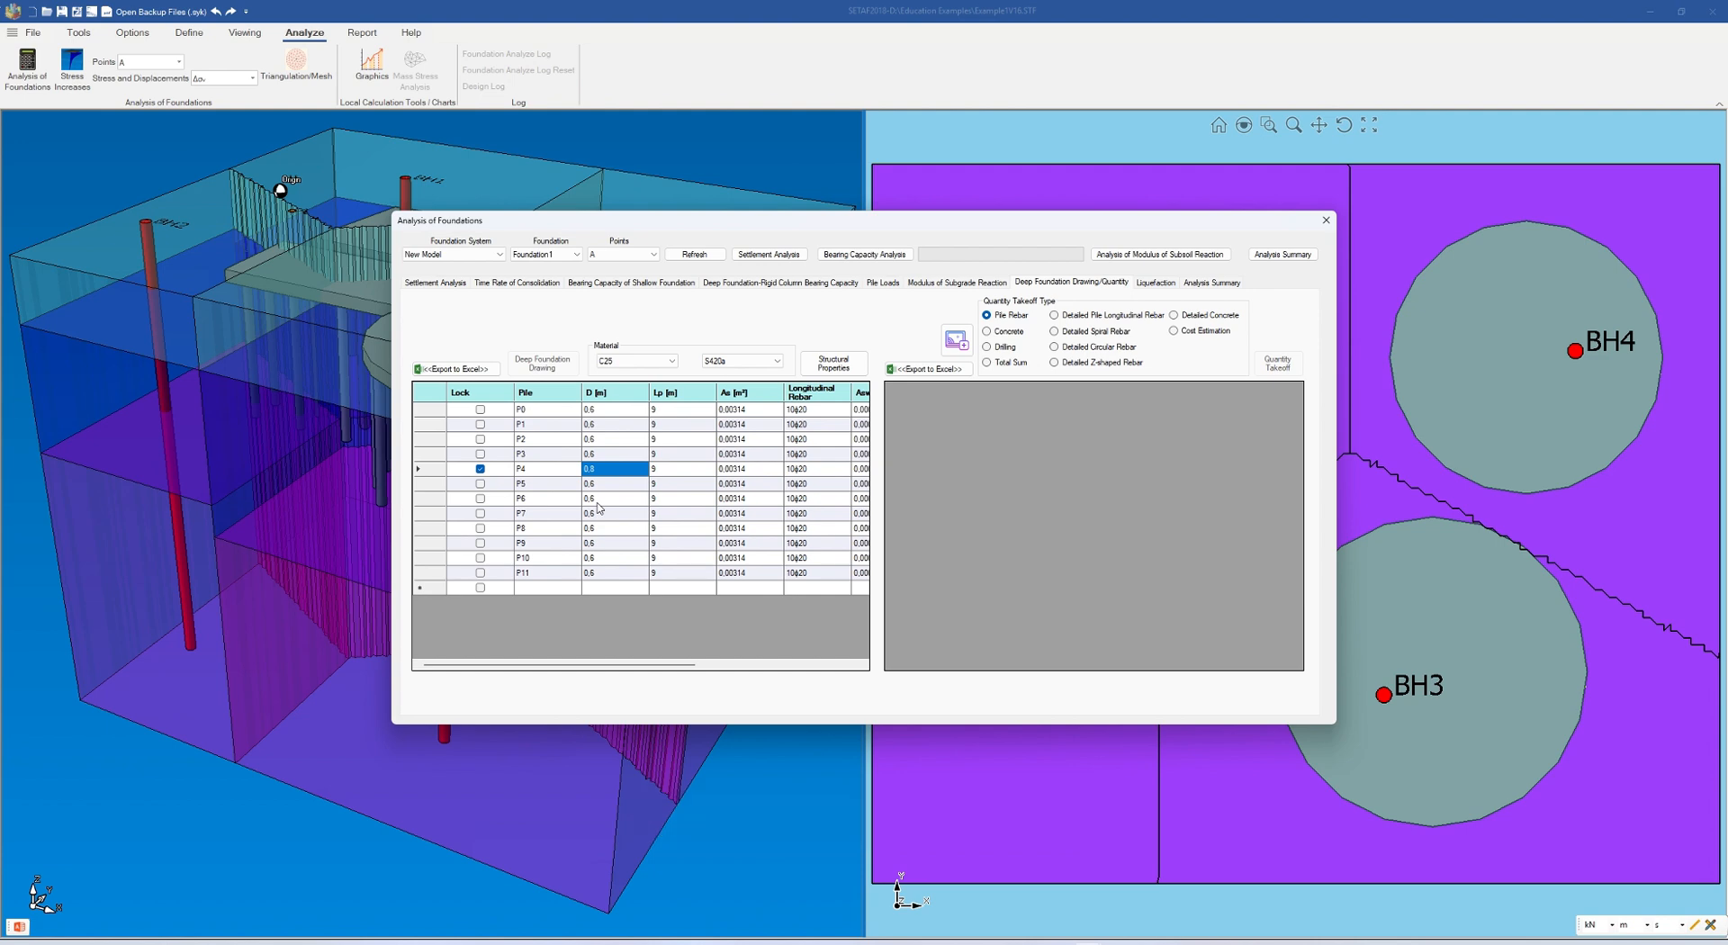
Set the column diameter of piles P6, P7 and P8 together to 80 cm in the structural properties table
click(598, 501)
shift+click(595, 529)
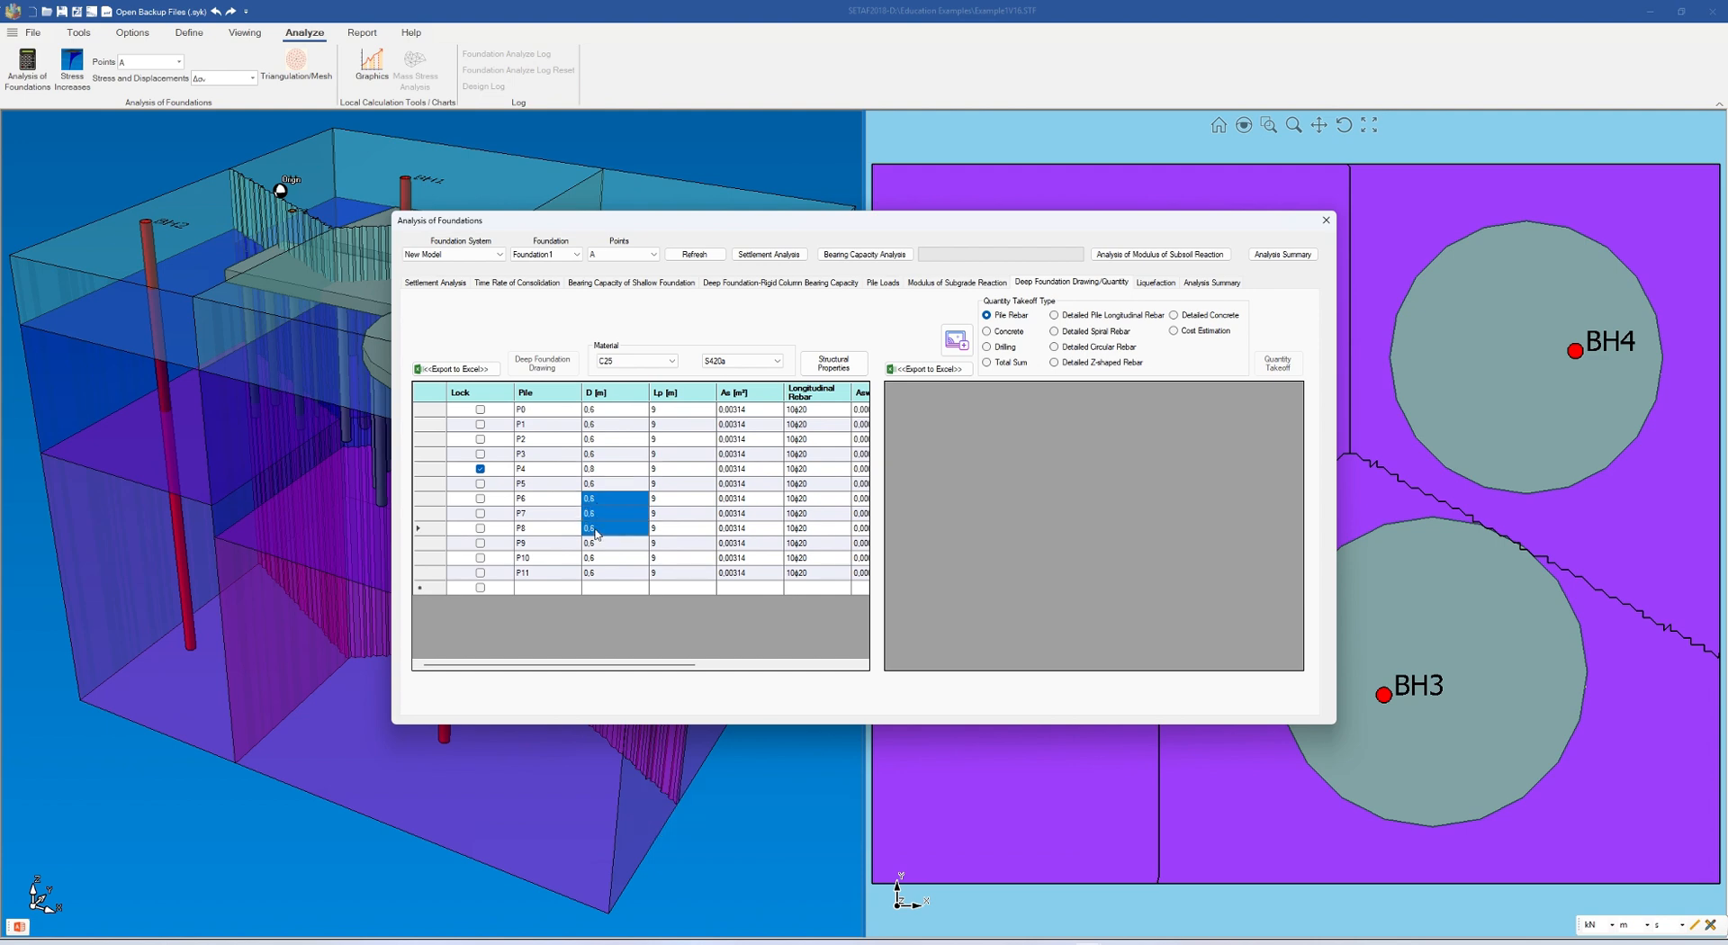
double_click(595, 528)
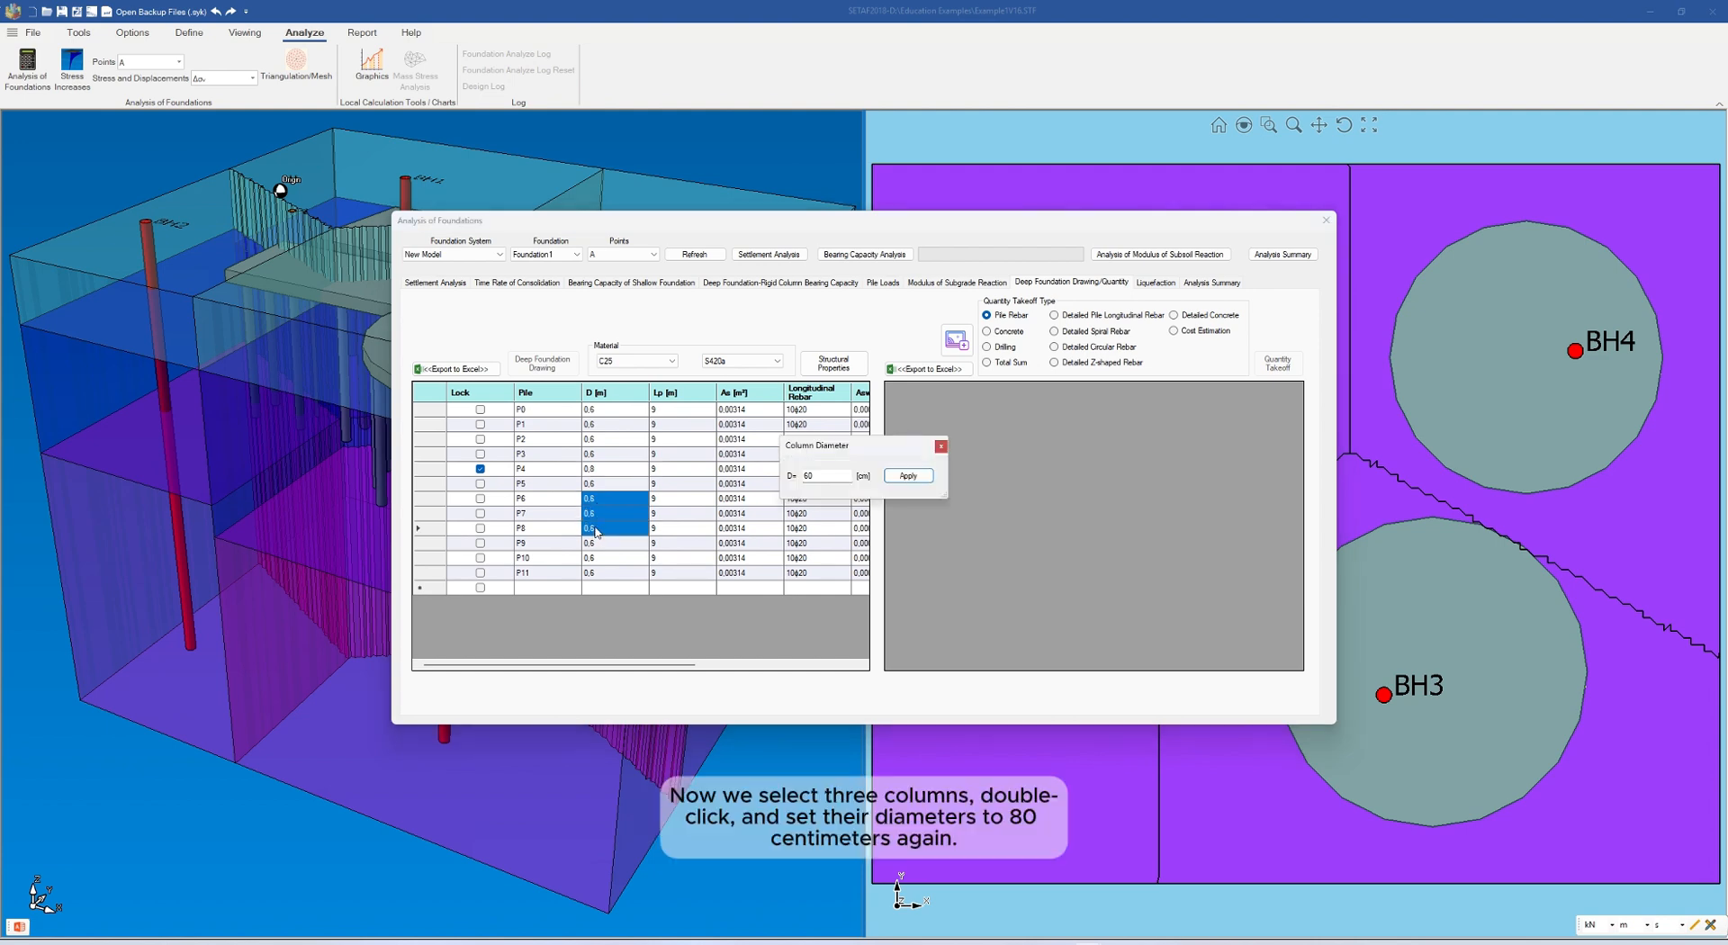
click(820, 479)
click(911, 476)
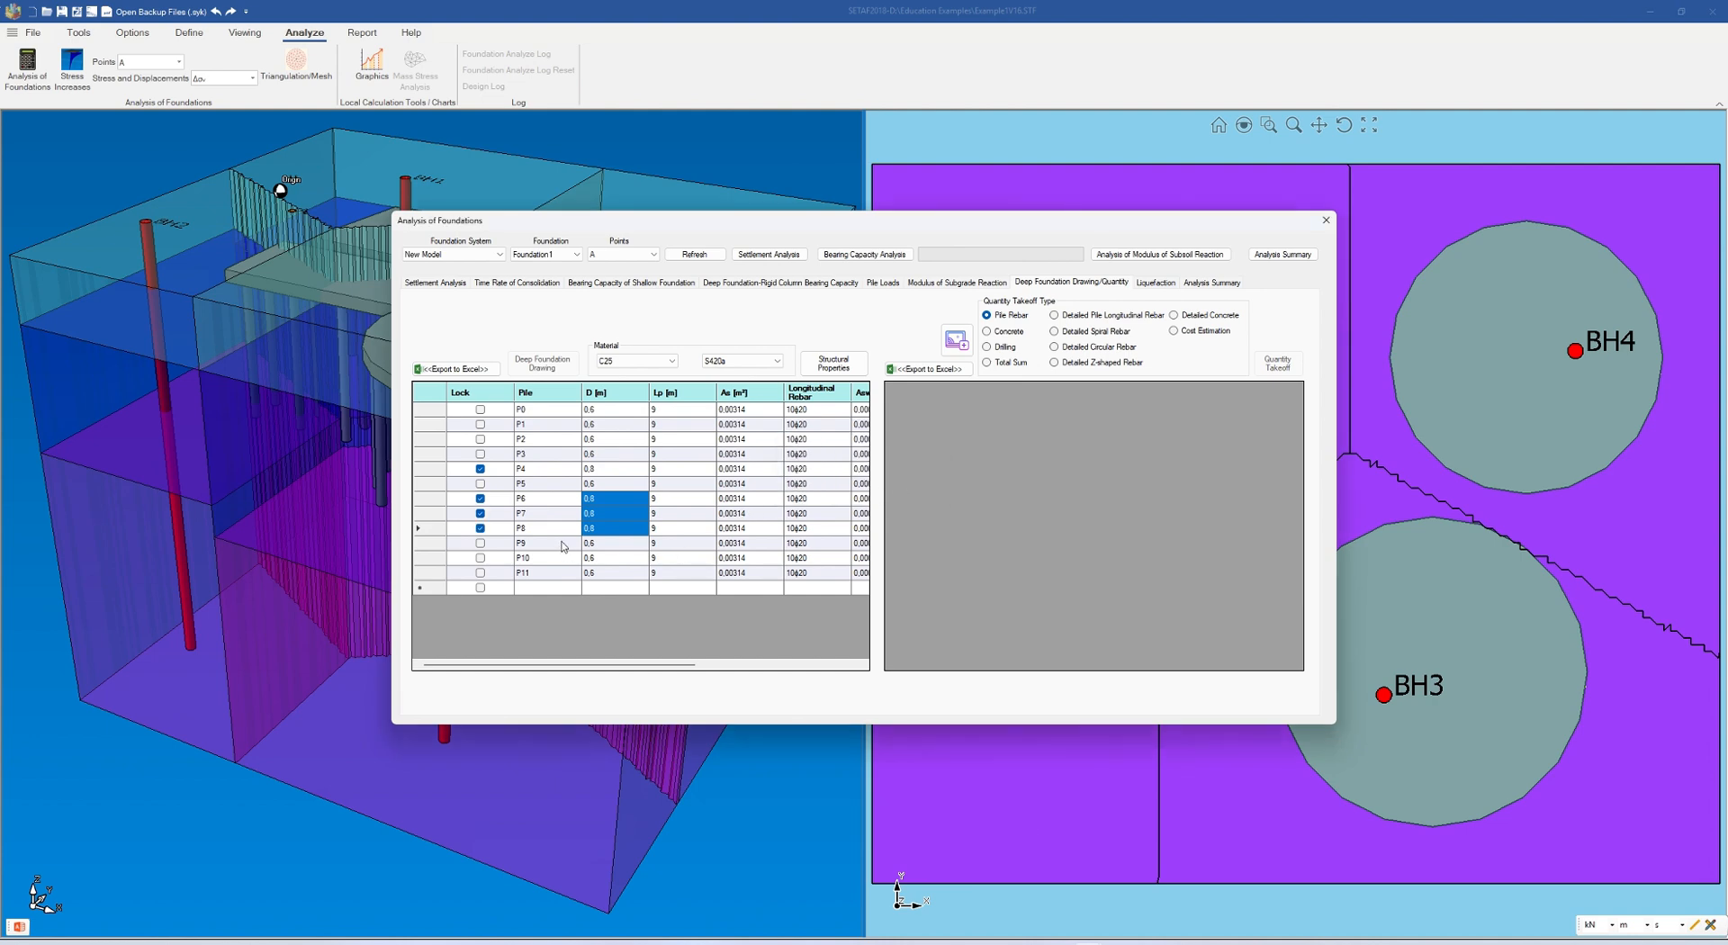
click(524, 487)
Set the longitudinal bars of pile P9 to a count of 12 with a diameter of 24 mm
drag(562, 665, 597, 688)
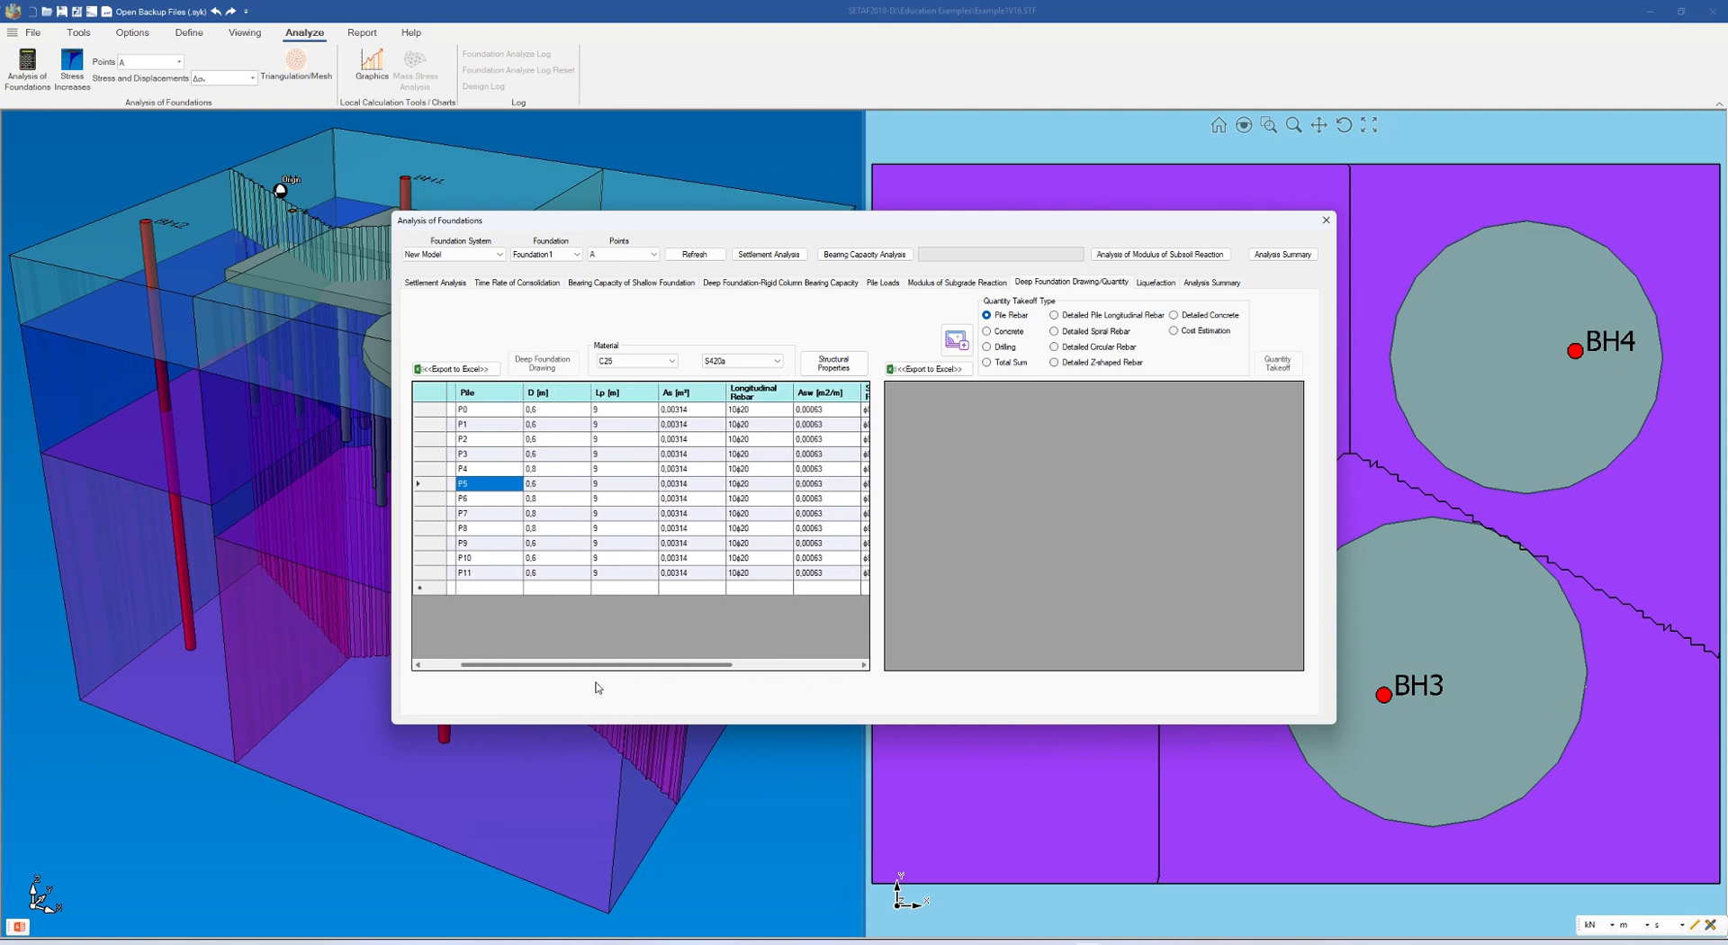
double_click(745, 546)
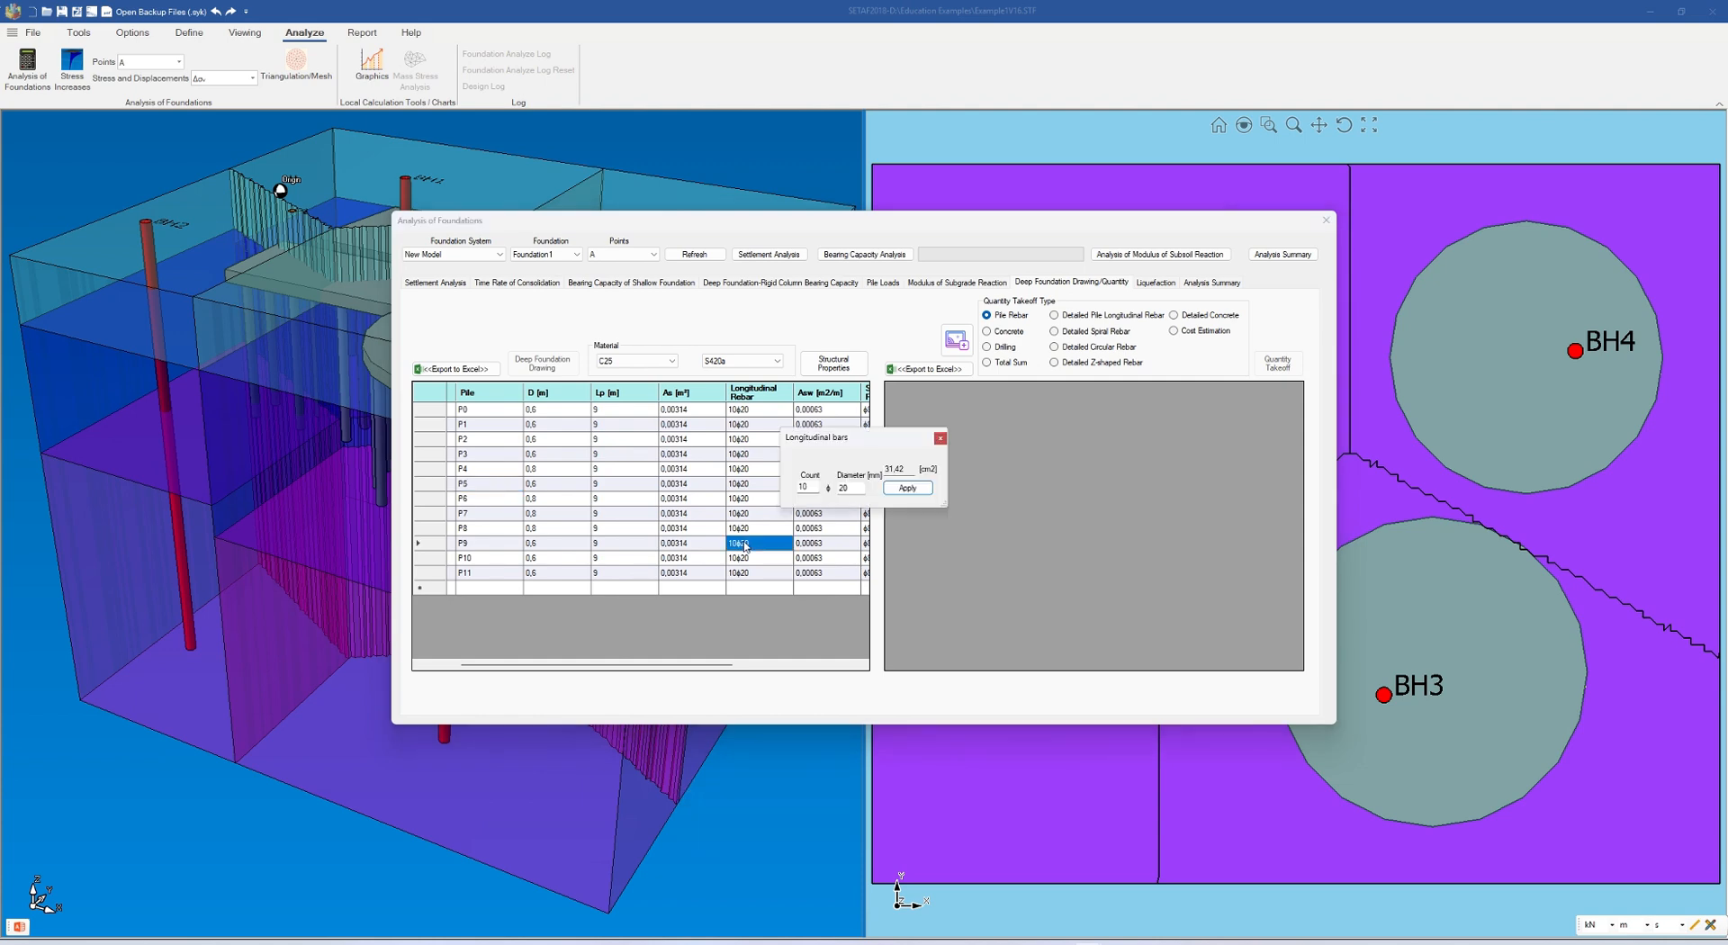
click(811, 487)
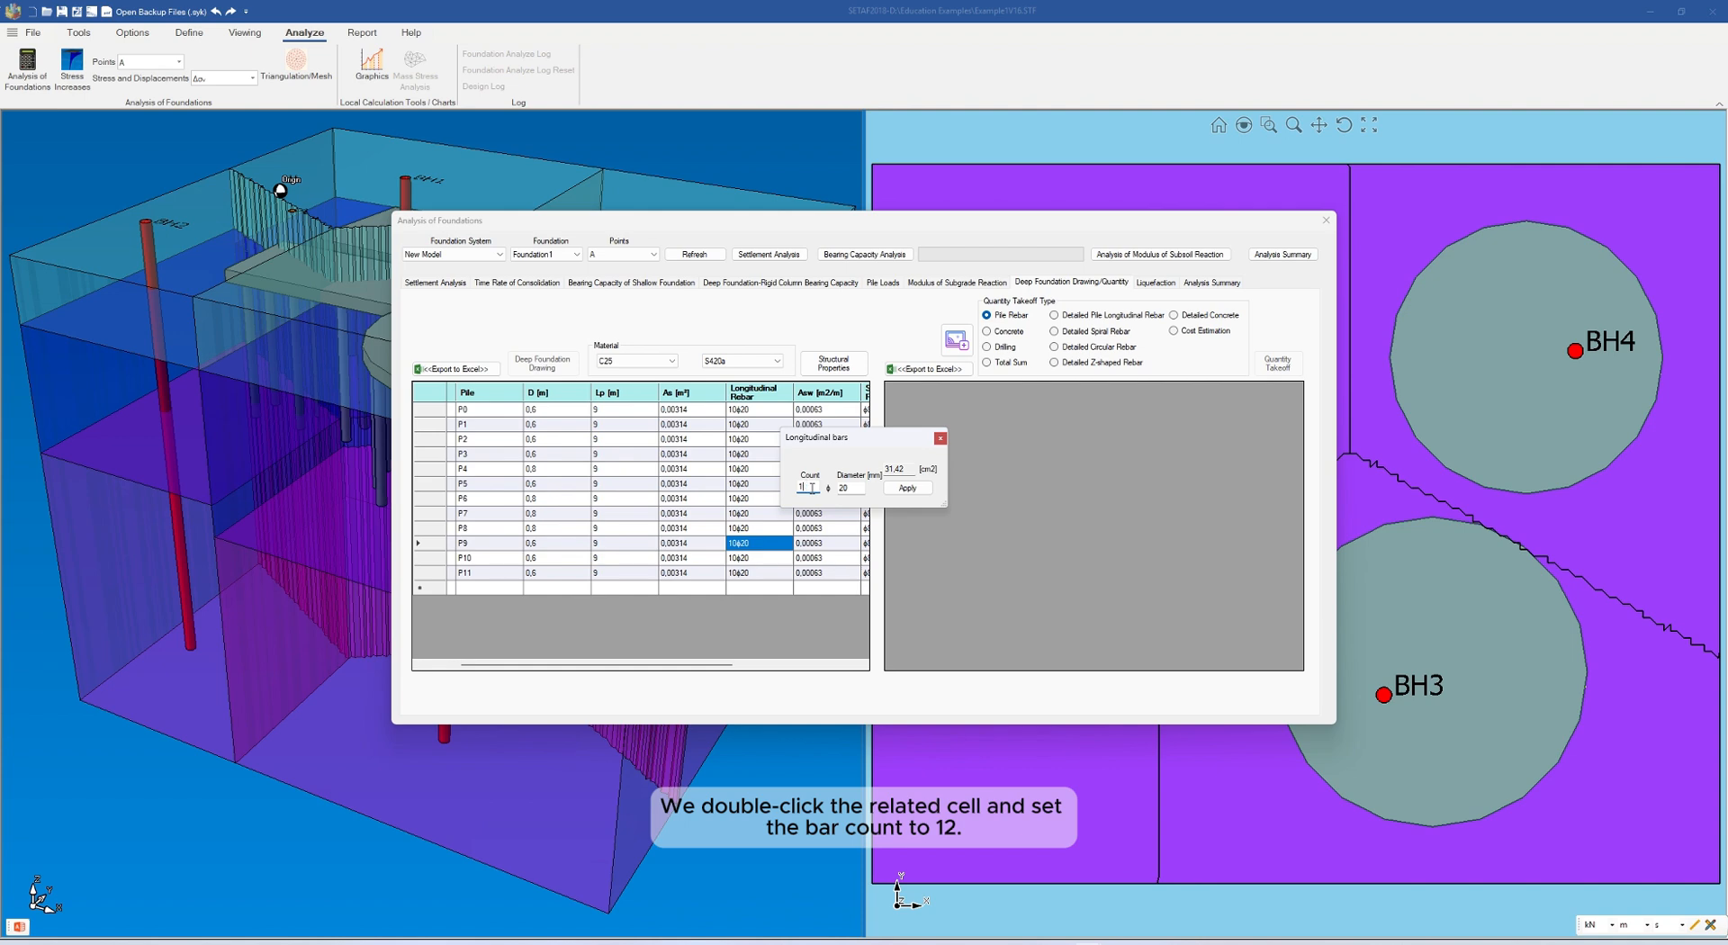
text(2)
click(861, 486)
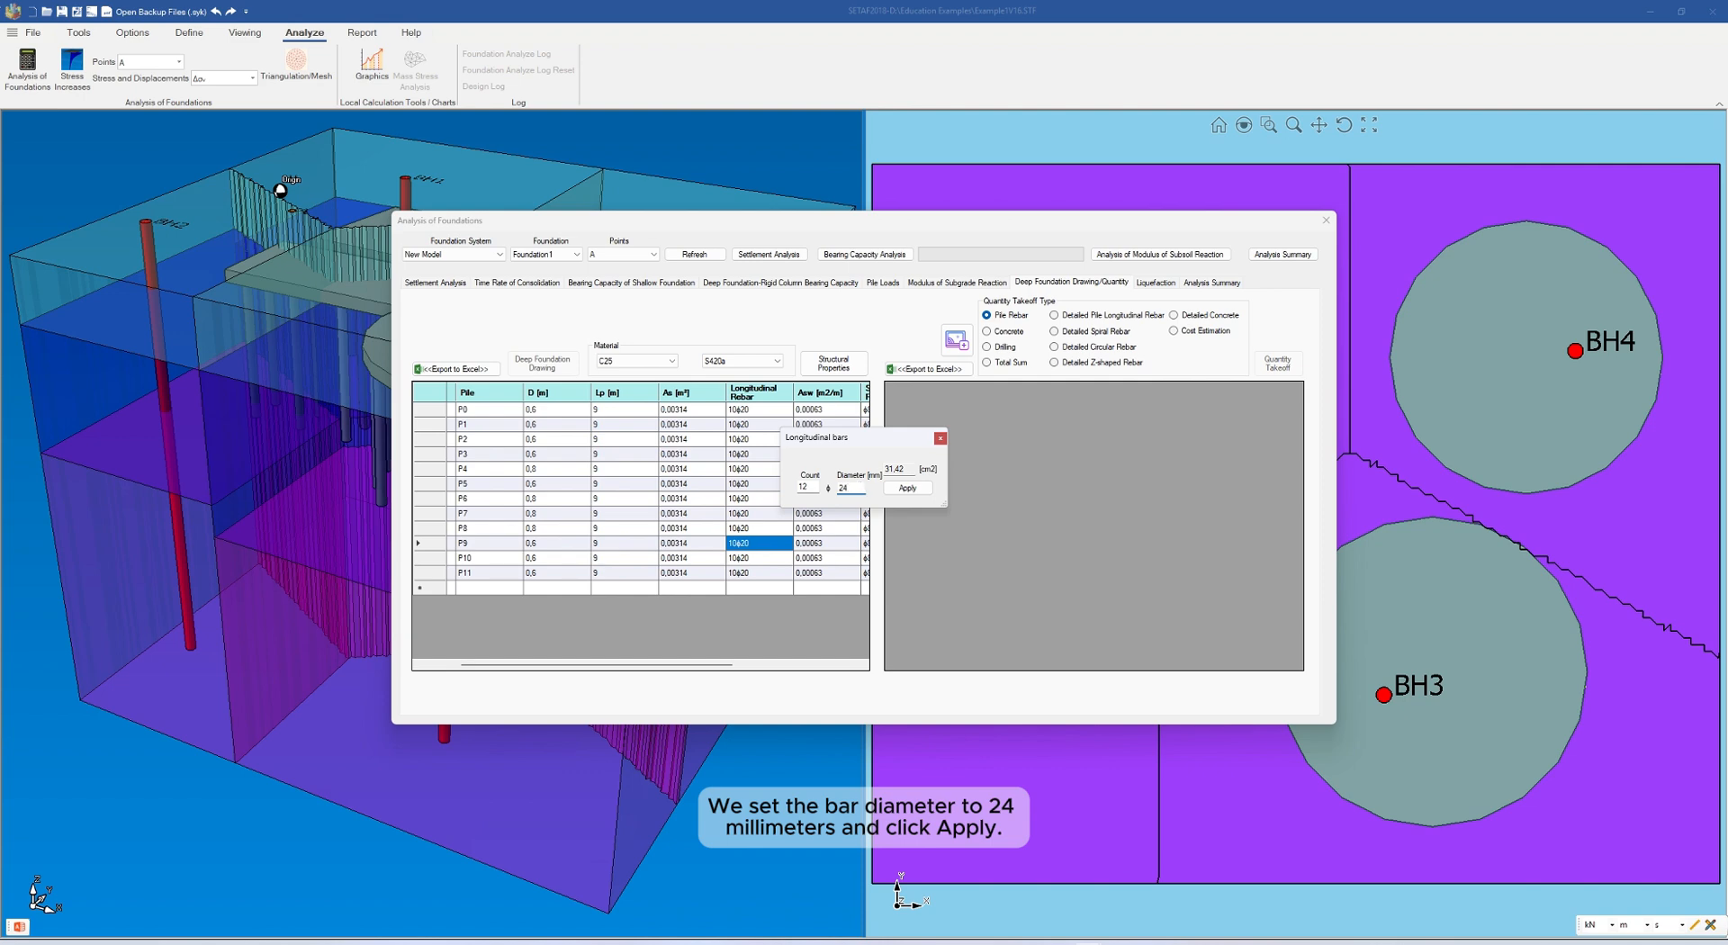
click(909, 489)
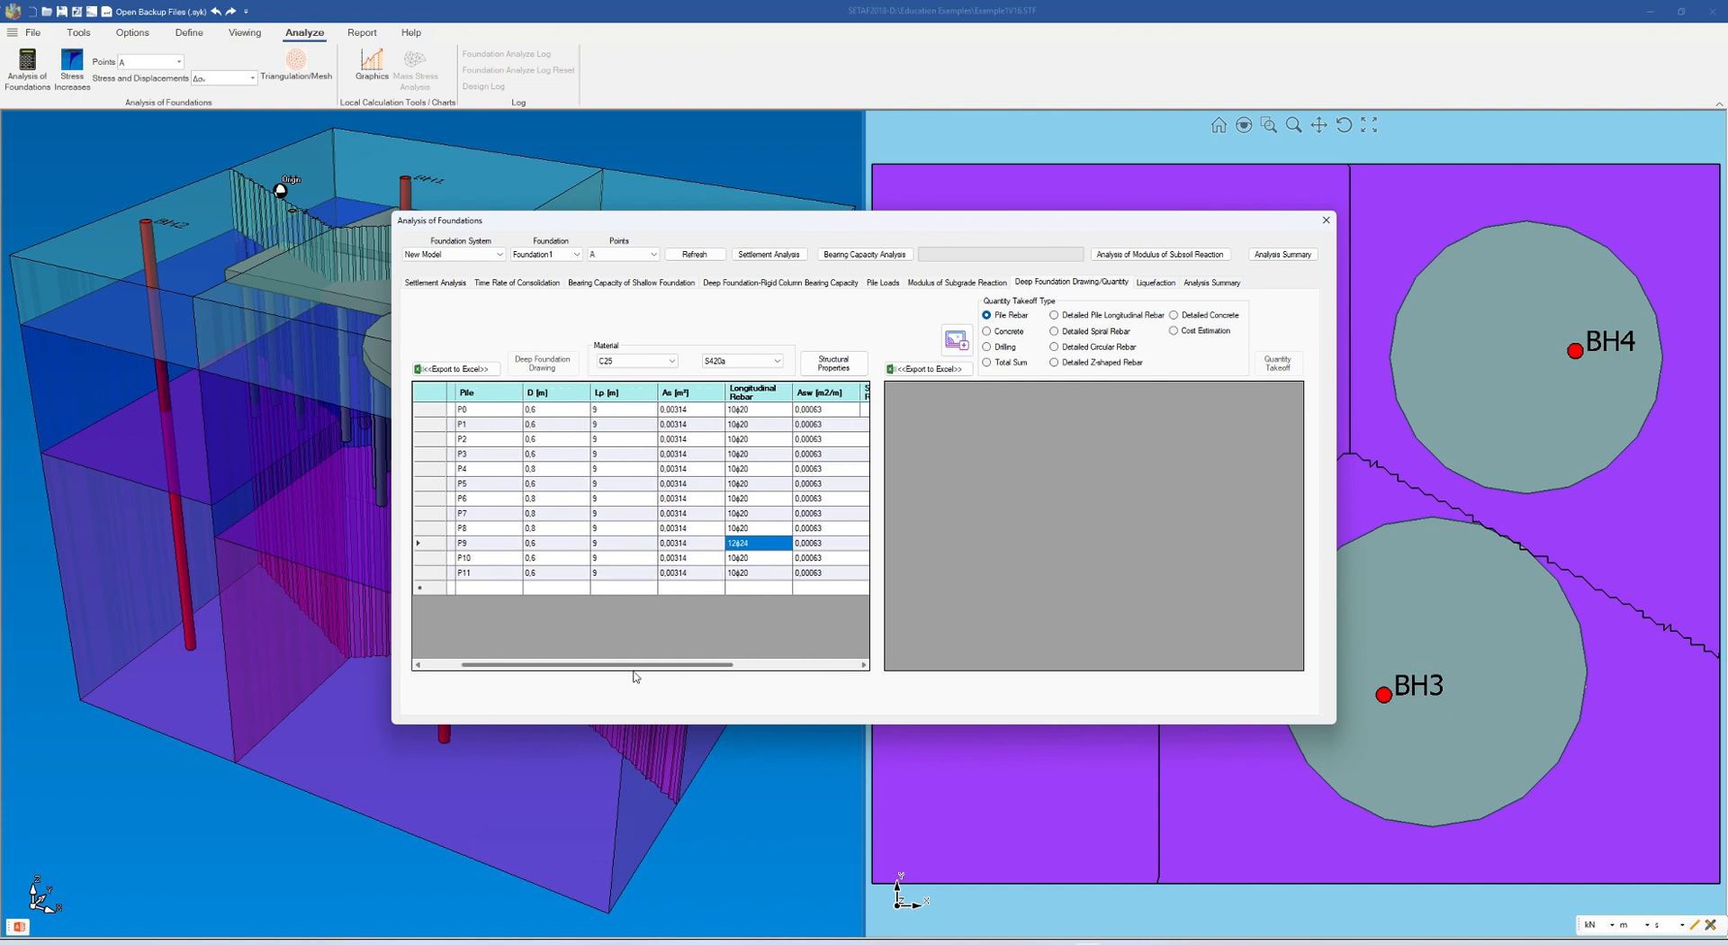
Set the column length of pile P11 to 11 m
mouse_move(634, 672)
mouse_down()
mouse_move(732, 684)
mouse_move(612, 688)
mouse_up()
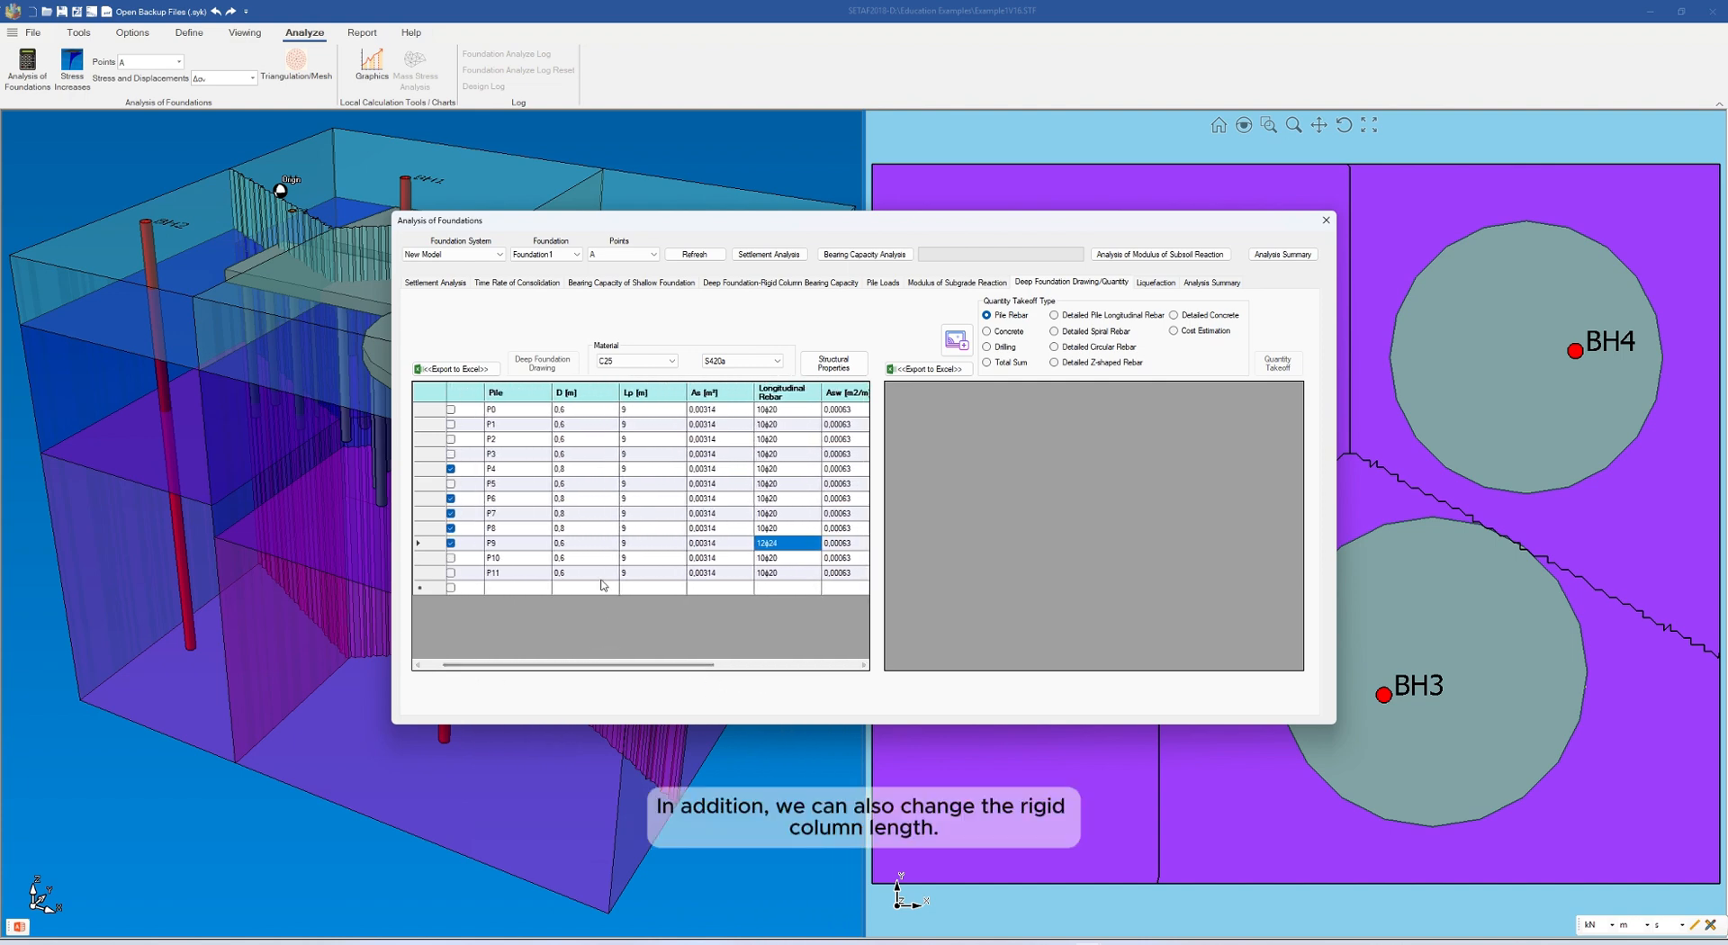
drag(617, 667, 596, 668)
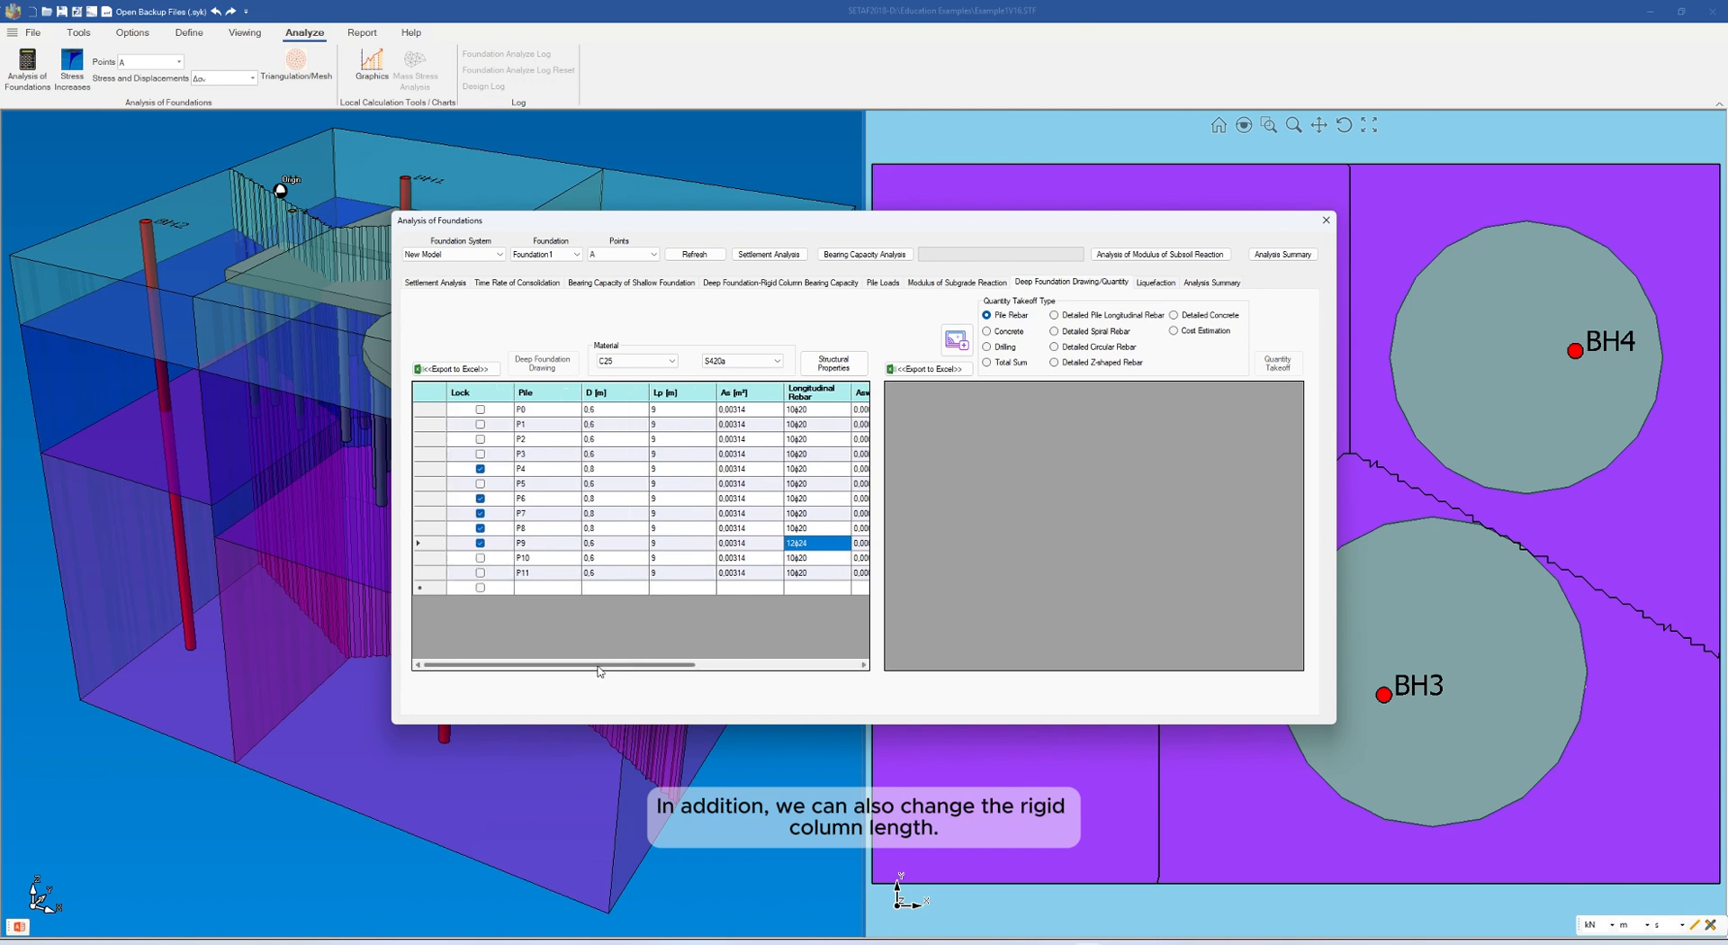
double_click(663, 575)
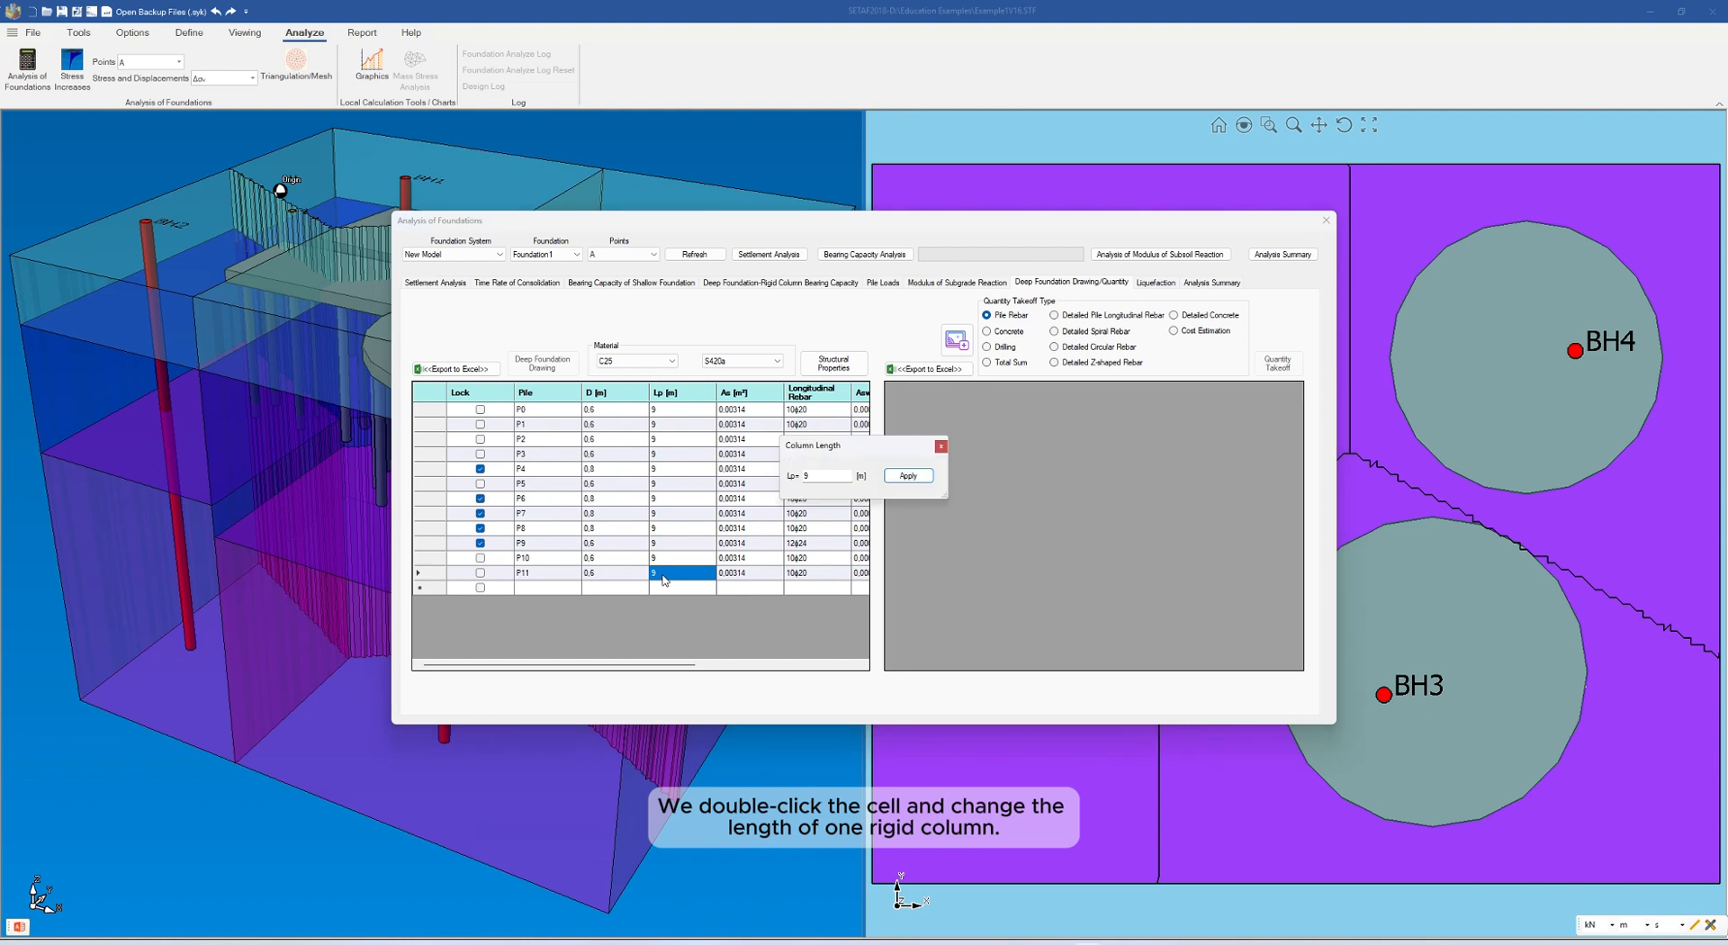
click(829, 474)
key(BackSpace)
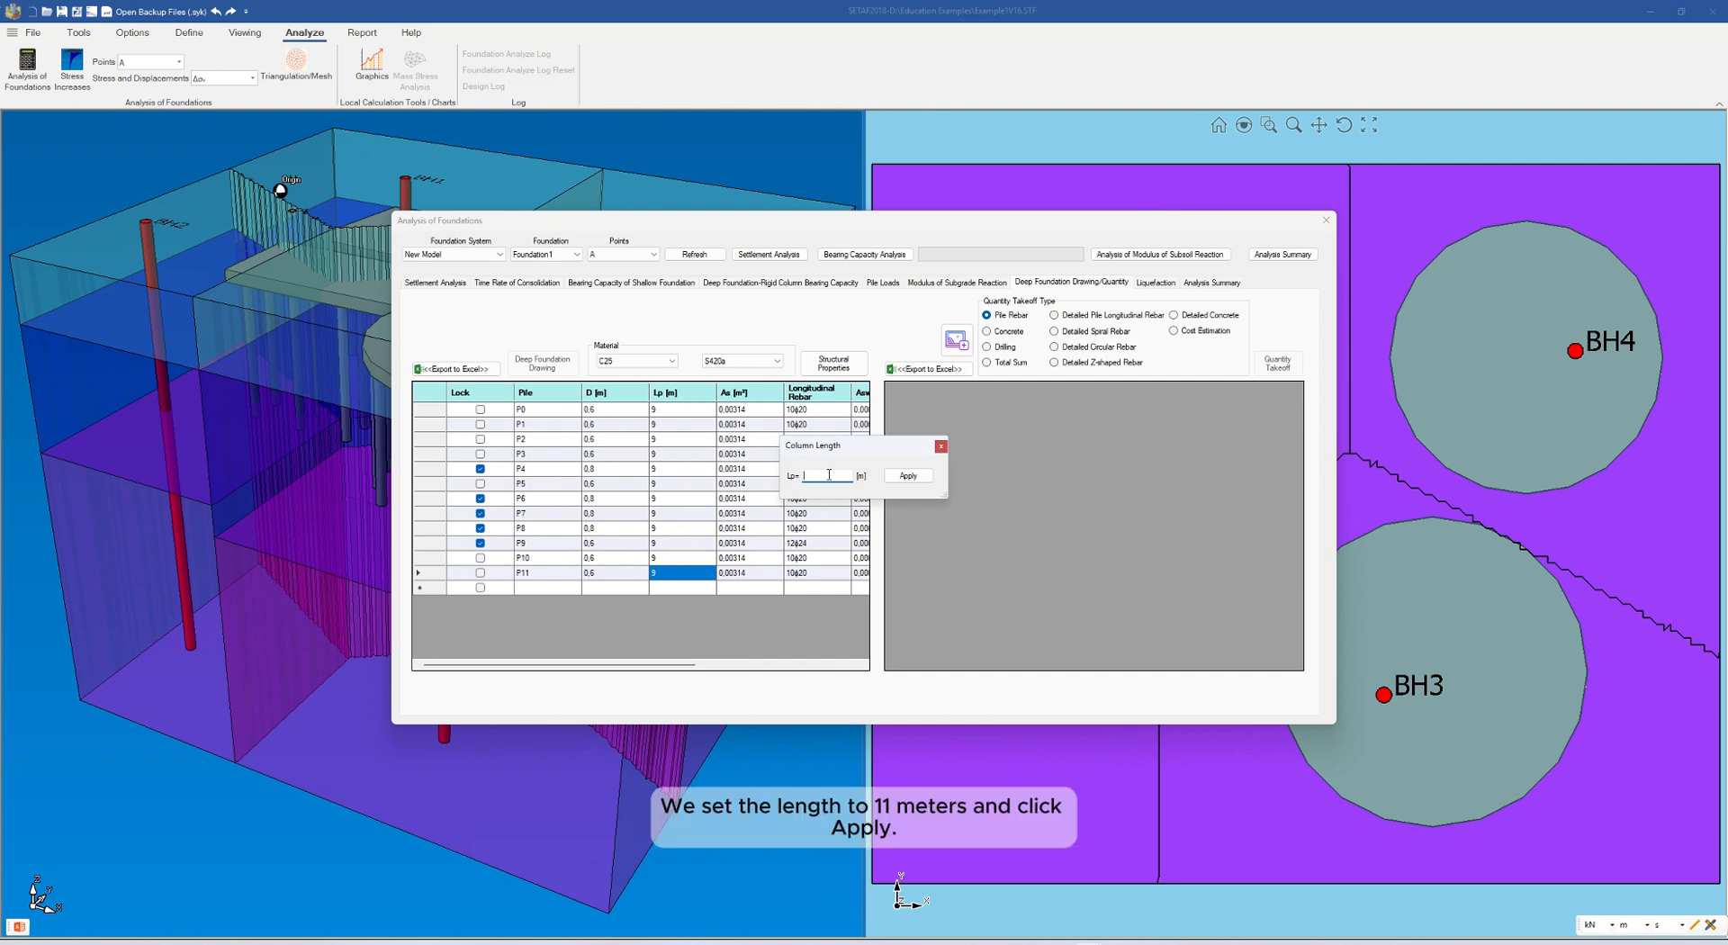
click(915, 478)
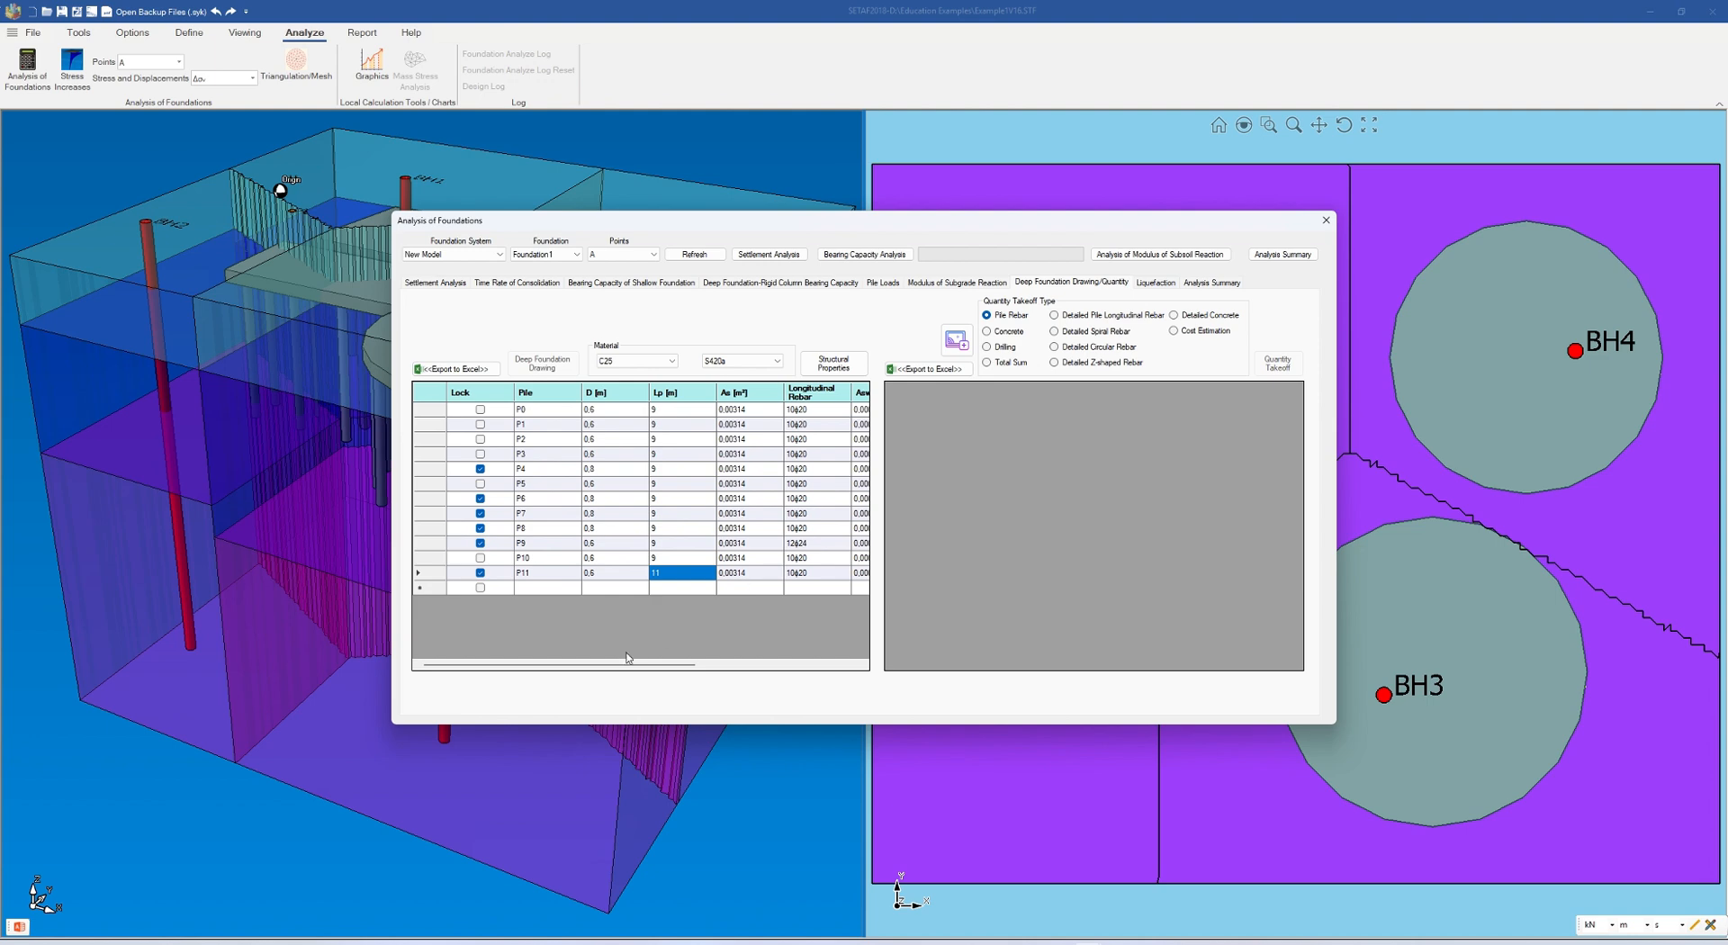
Recalculate the structural properties with the edited pile values and create the deep foundation drawings of Foundation1 again
drag(596, 668, 785, 672)
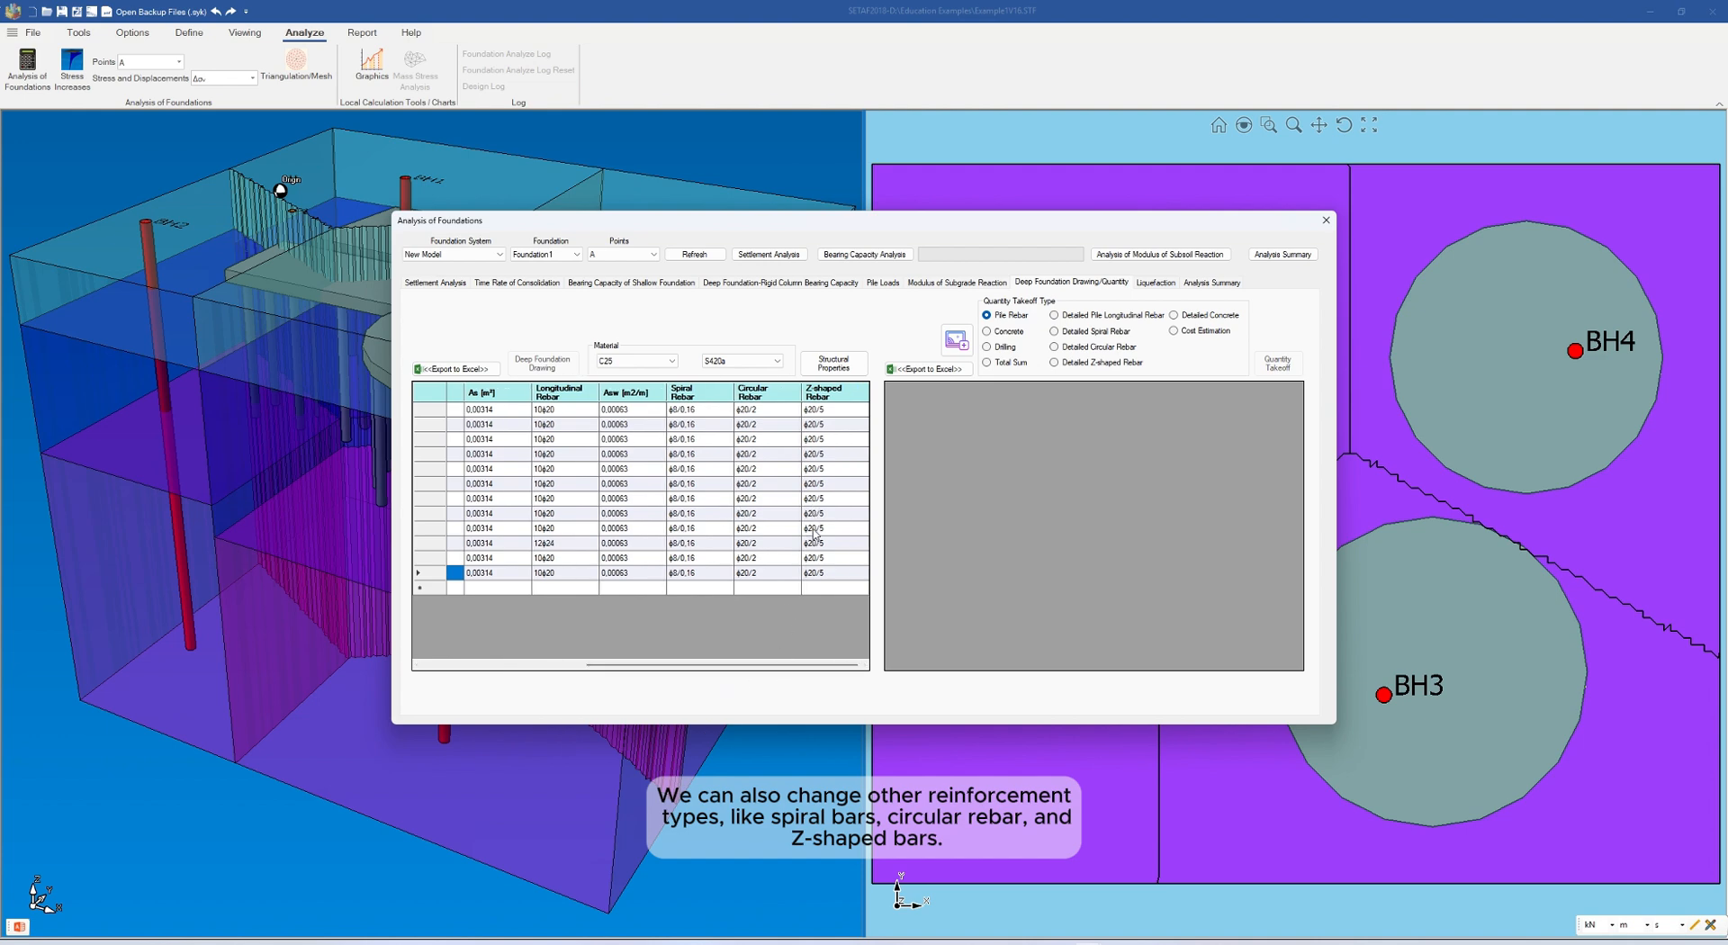
drag(762, 668, 598, 671)
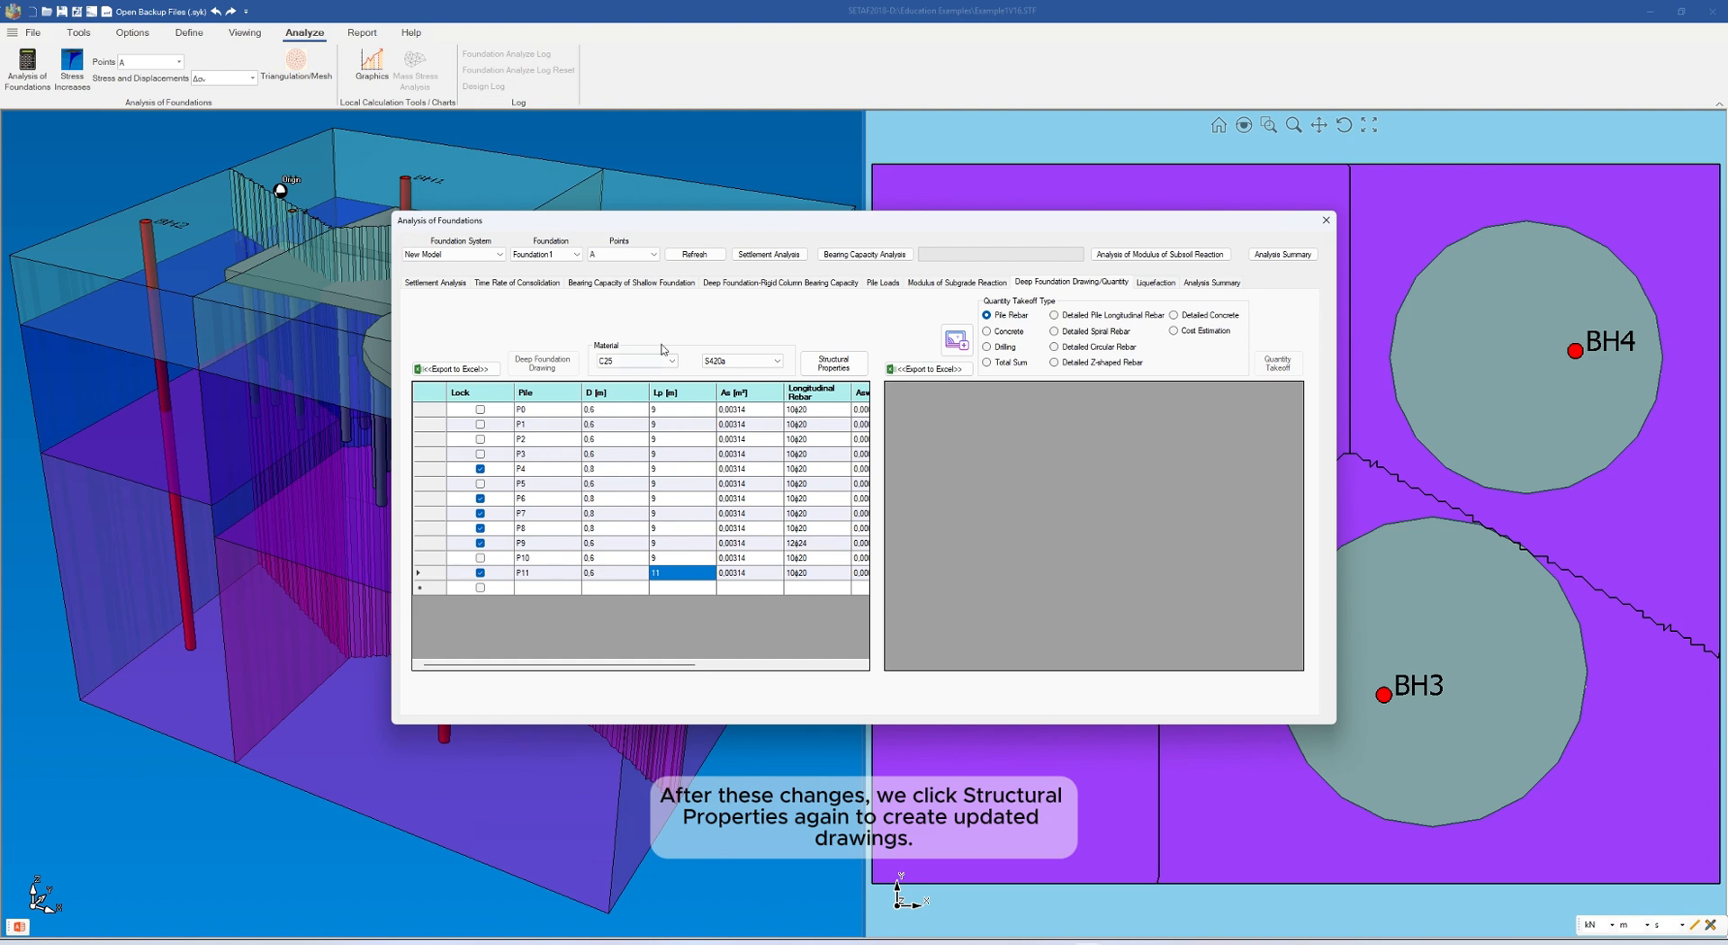
click(849, 363)
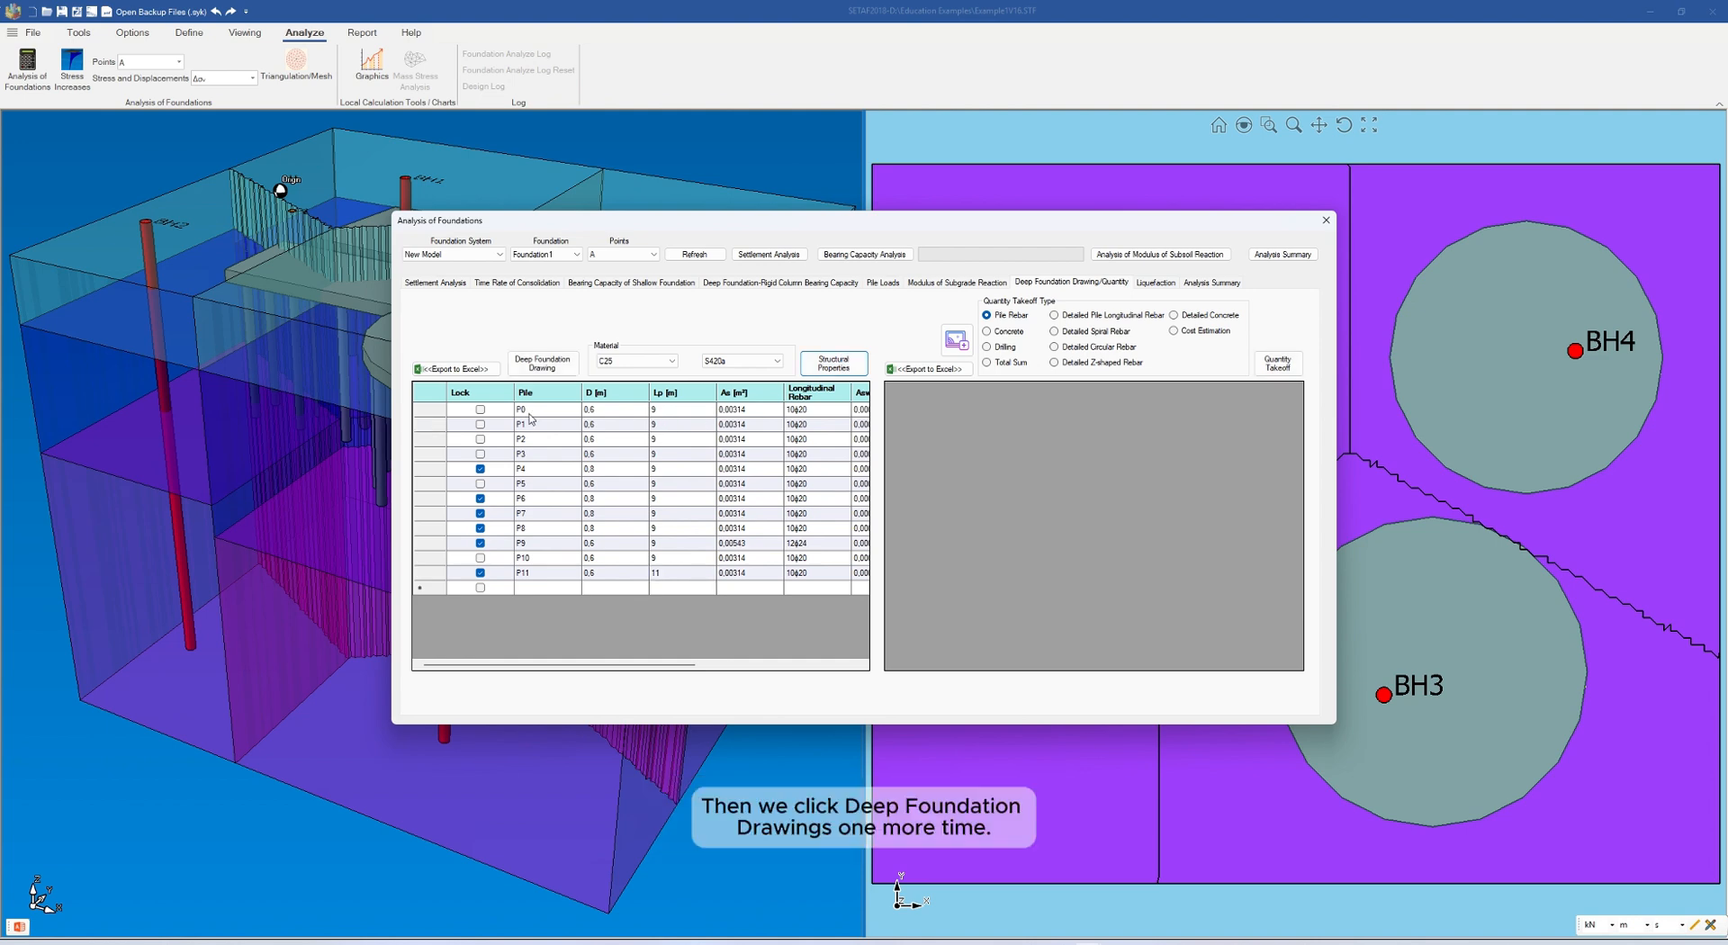
click(541, 364)
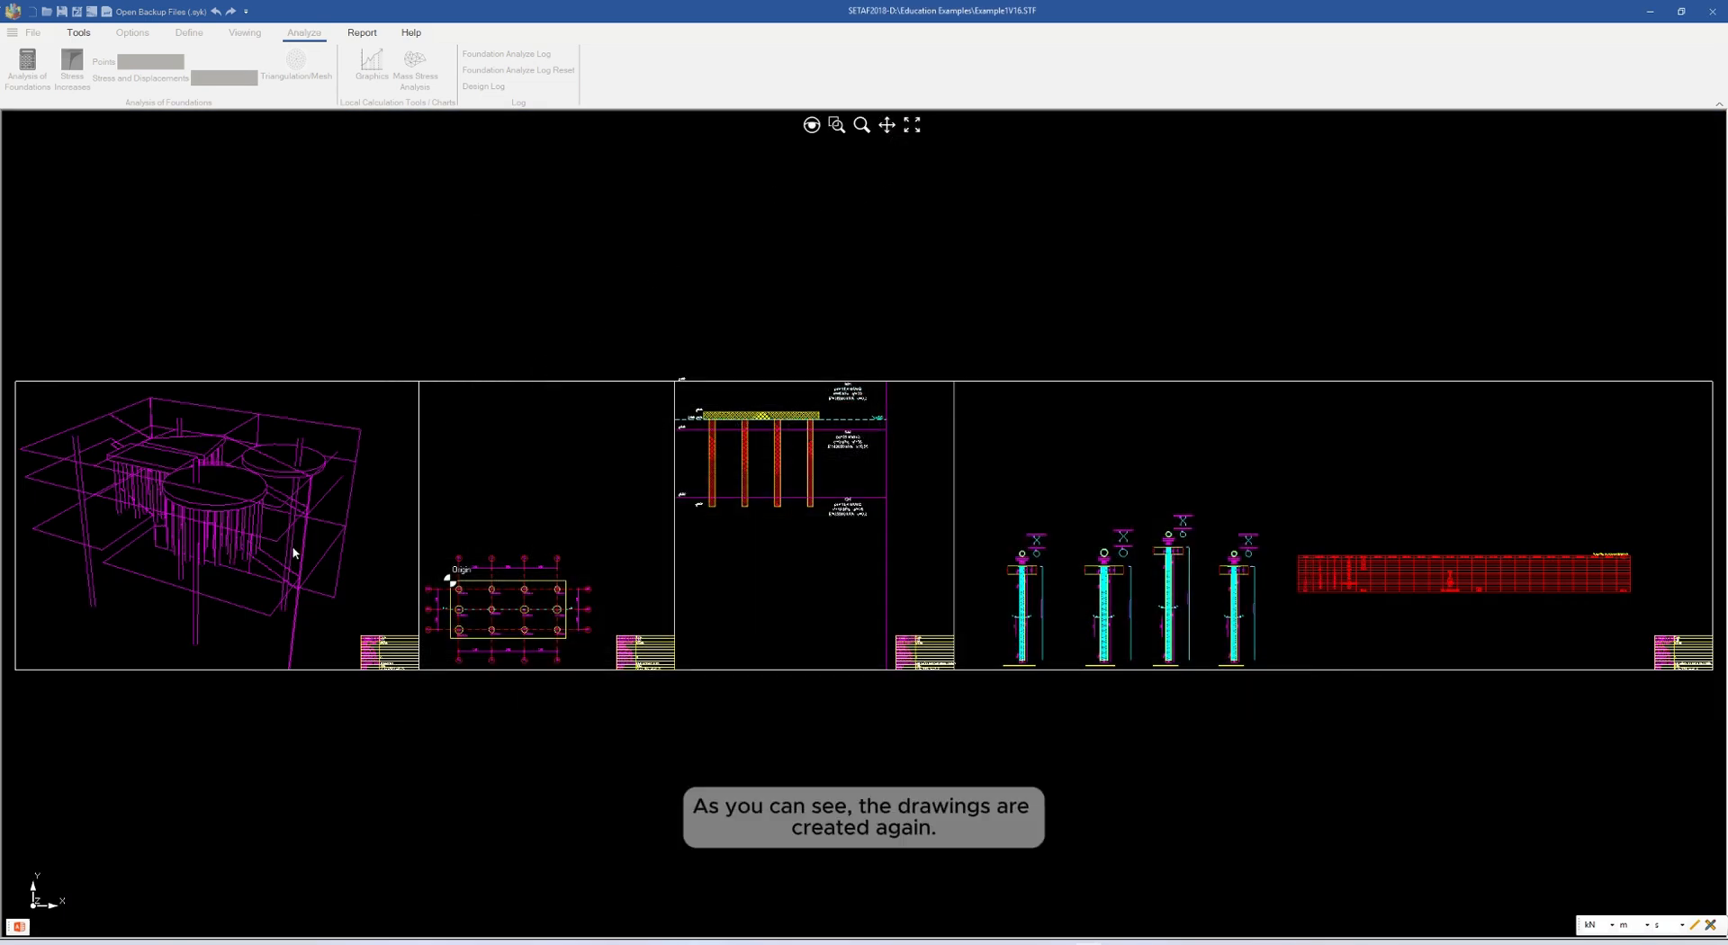
Examine the separate reinforced concrete details of the different columns on the last sheet and return to the overview of all sheets
click(886, 125)
scroll(540, 630, up, 4)
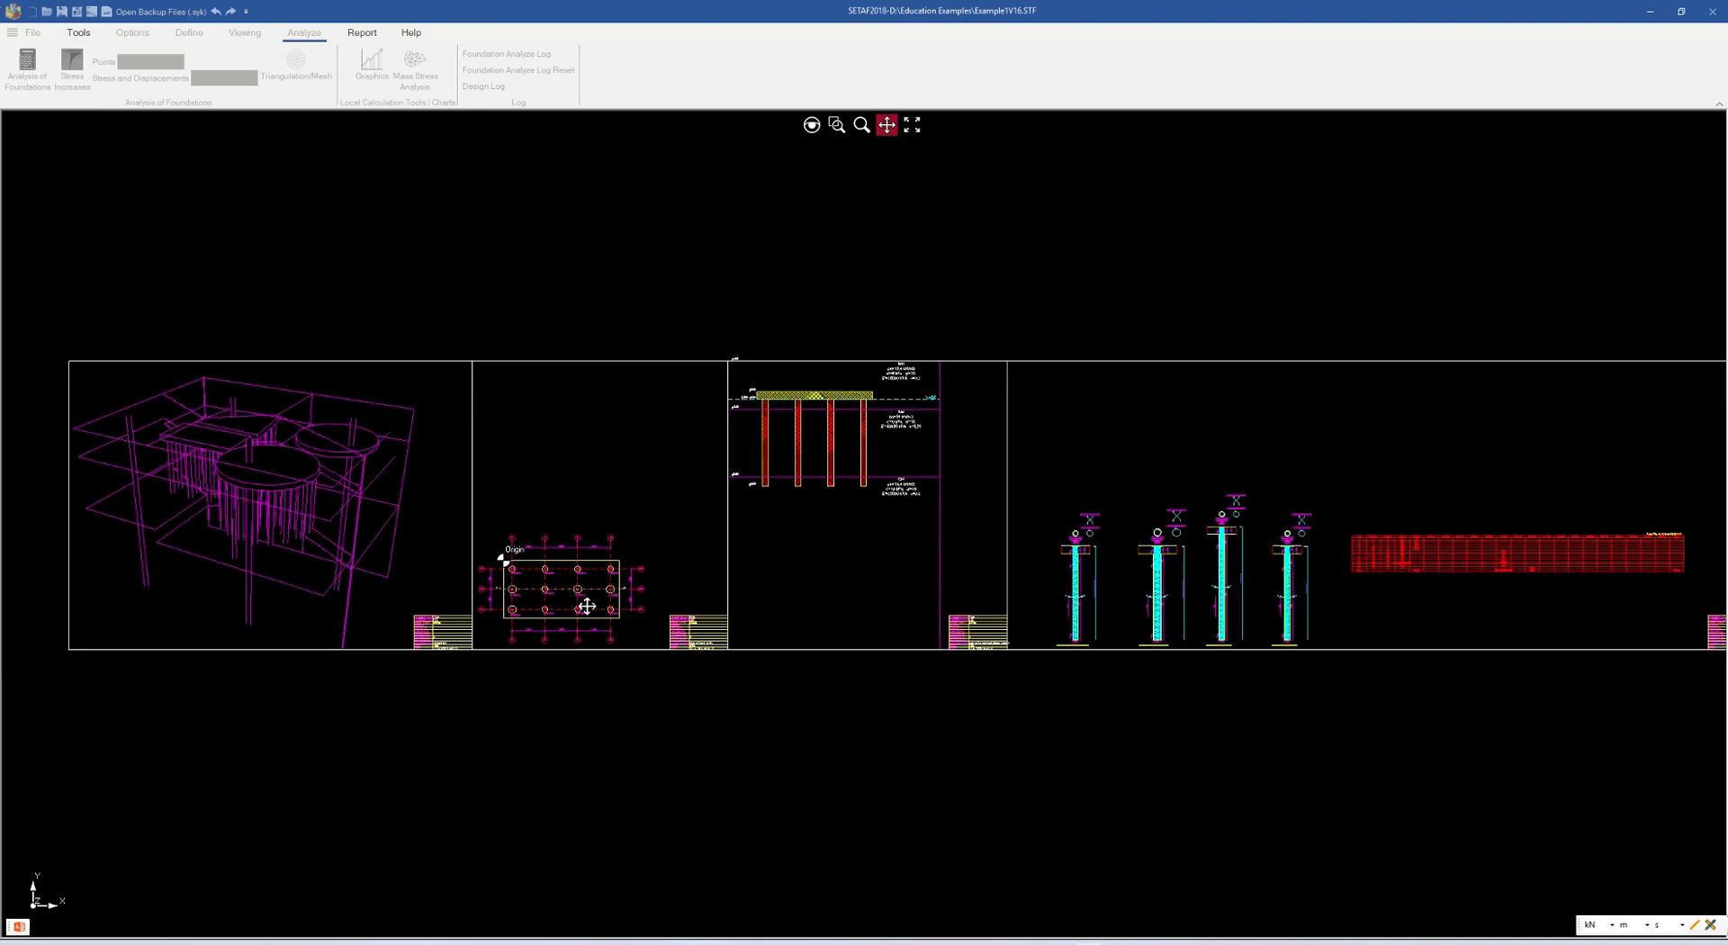
scroll(500, 574, up, 4)
scroll(474, 557, down, 4)
drag(1023, 583, 547, 587)
drag(896, 603, 656, 594)
scroll(640, 587, up, 3)
scroll(634, 586, down, 1)
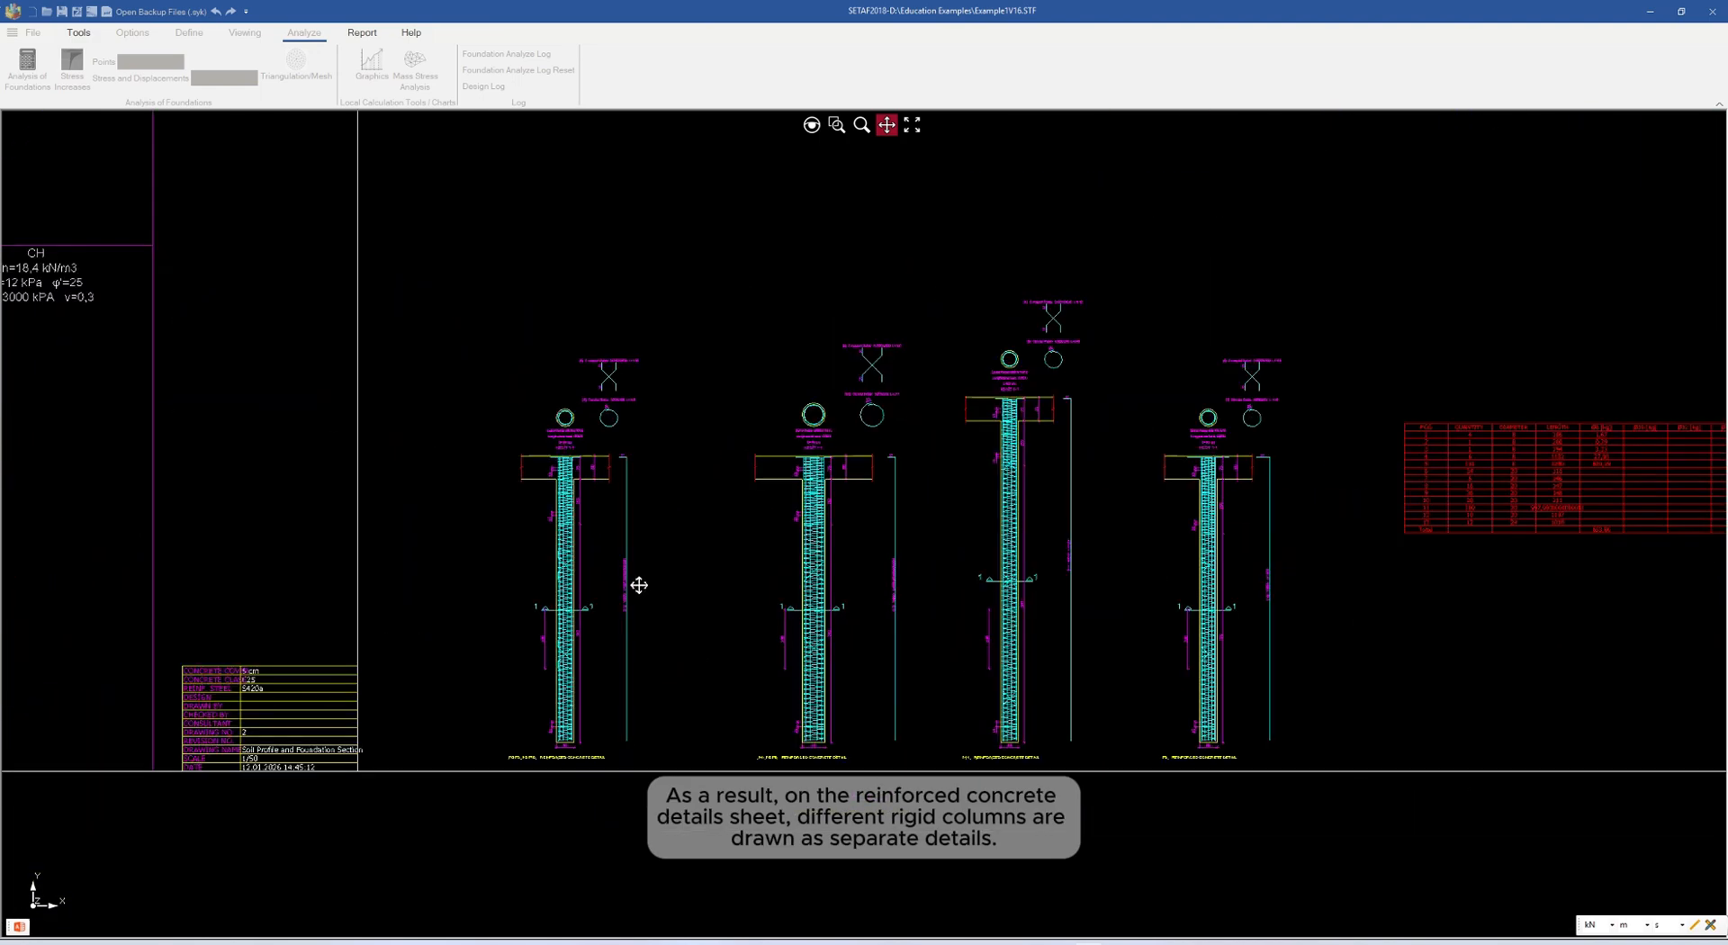
scroll(568, 586, up, 2)
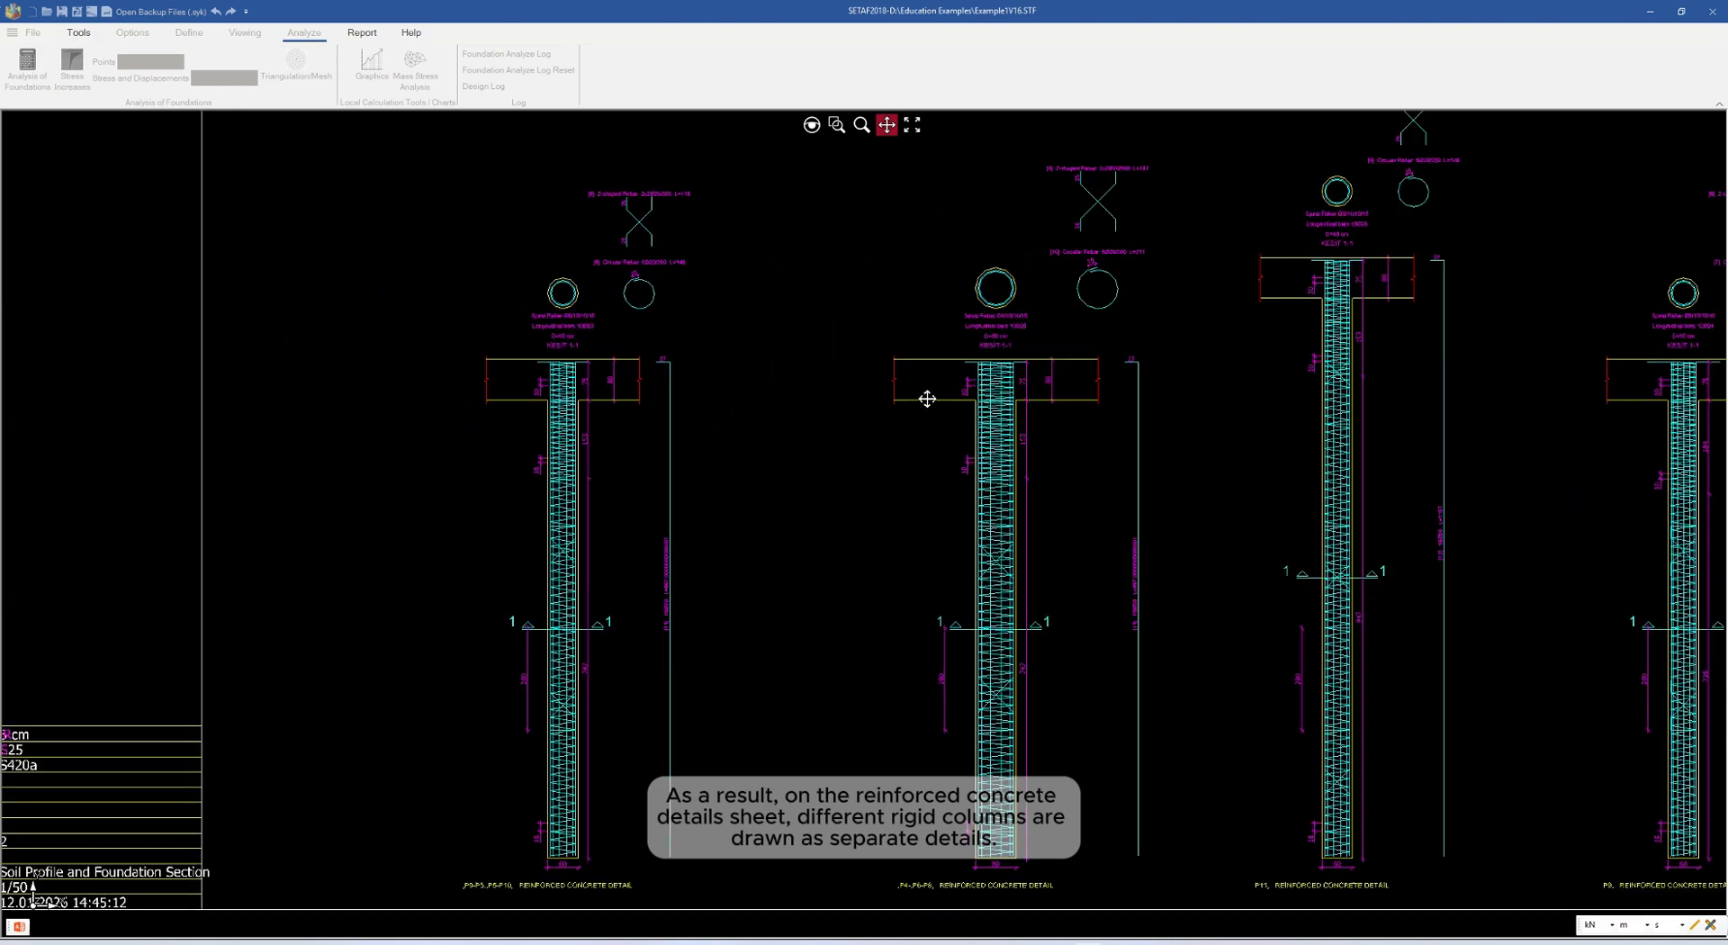
drag(1143, 446, 754, 549)
scroll(1034, 324, up, 1)
scroll(952, 319, up, 2)
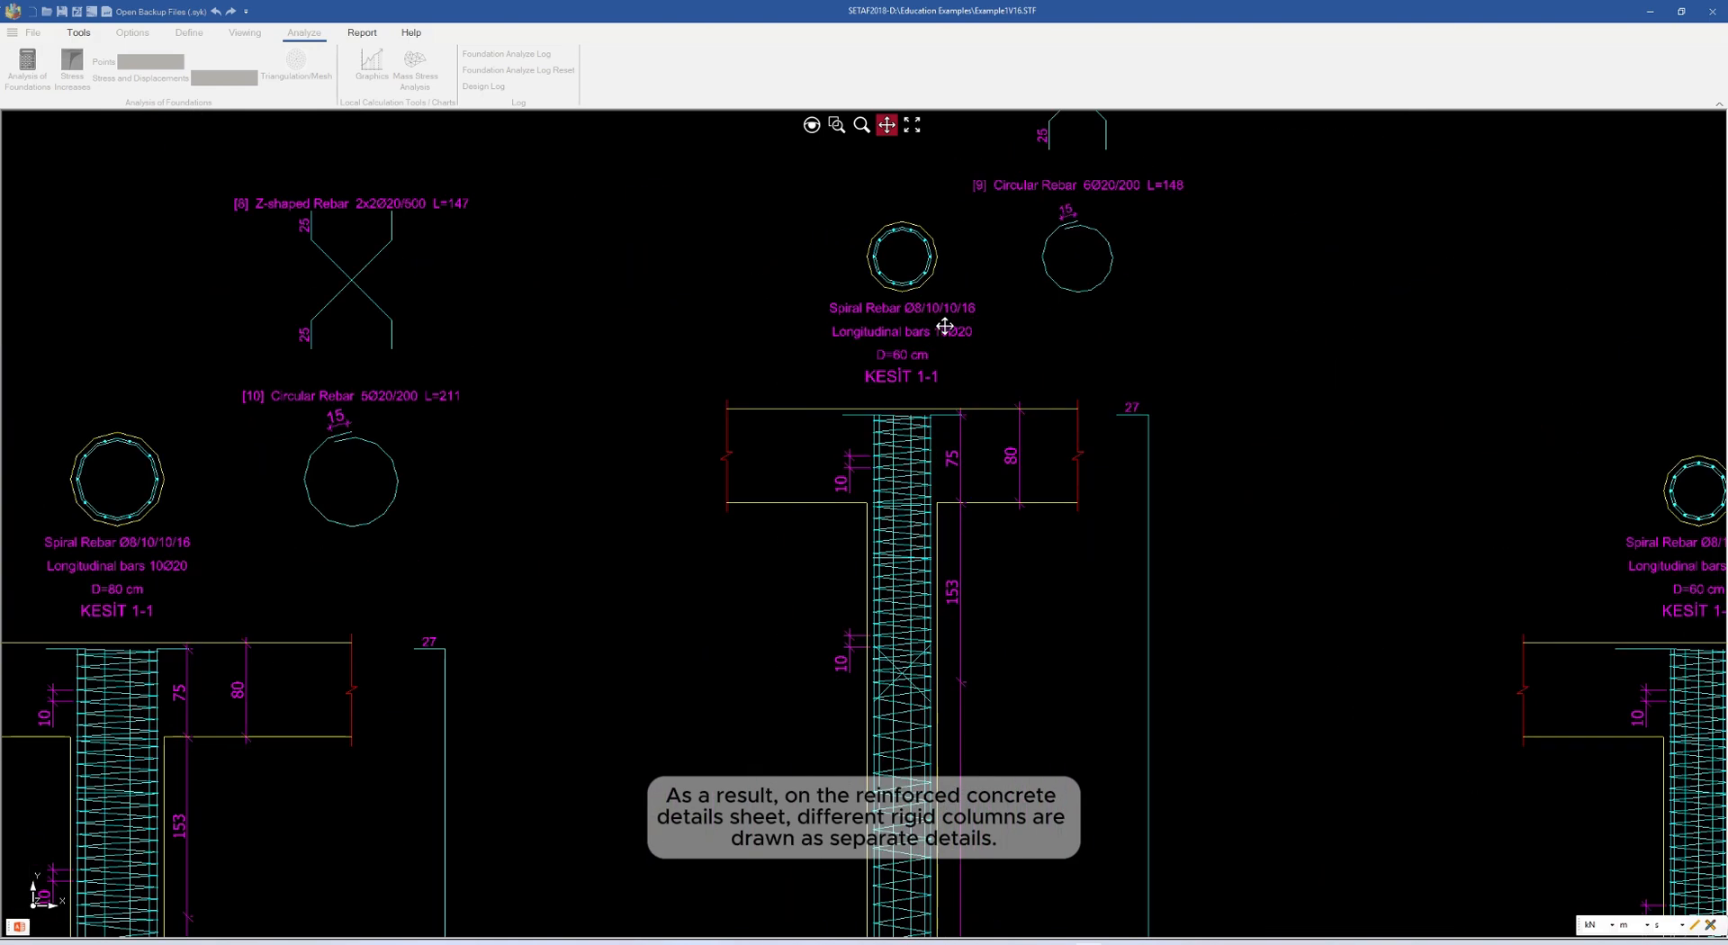
scroll(911, 370, down, 5)
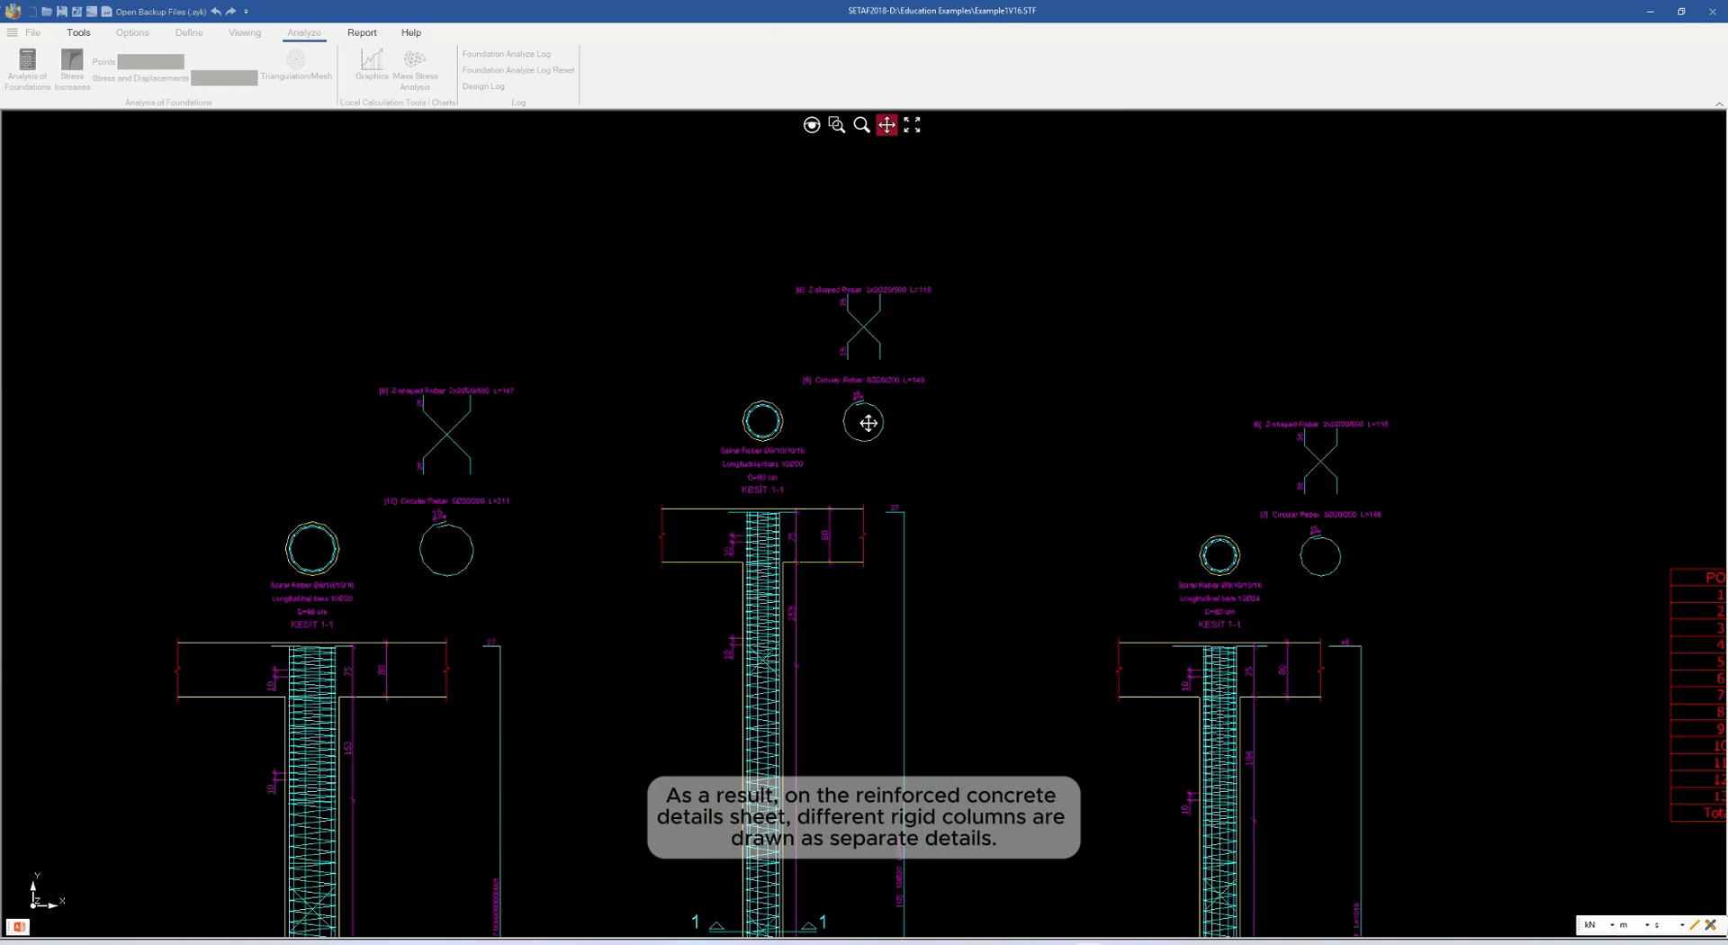
drag(1113, 628, 1306, 543)
scroll(1234, 525, down, 2)
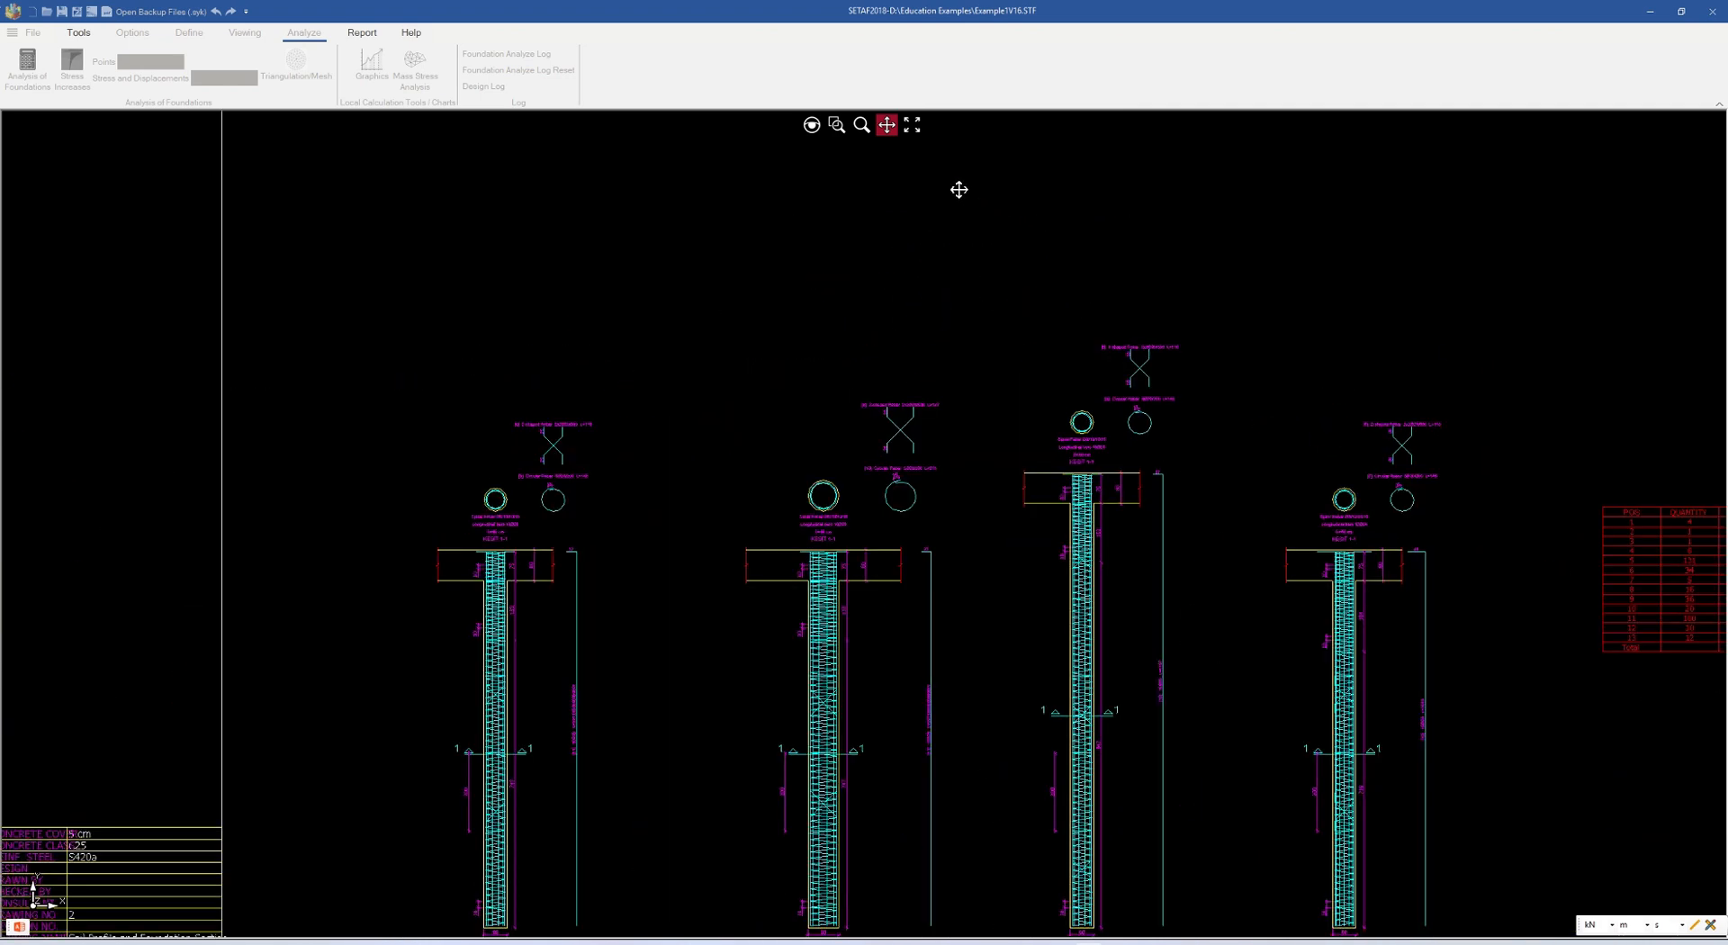
click(912, 124)
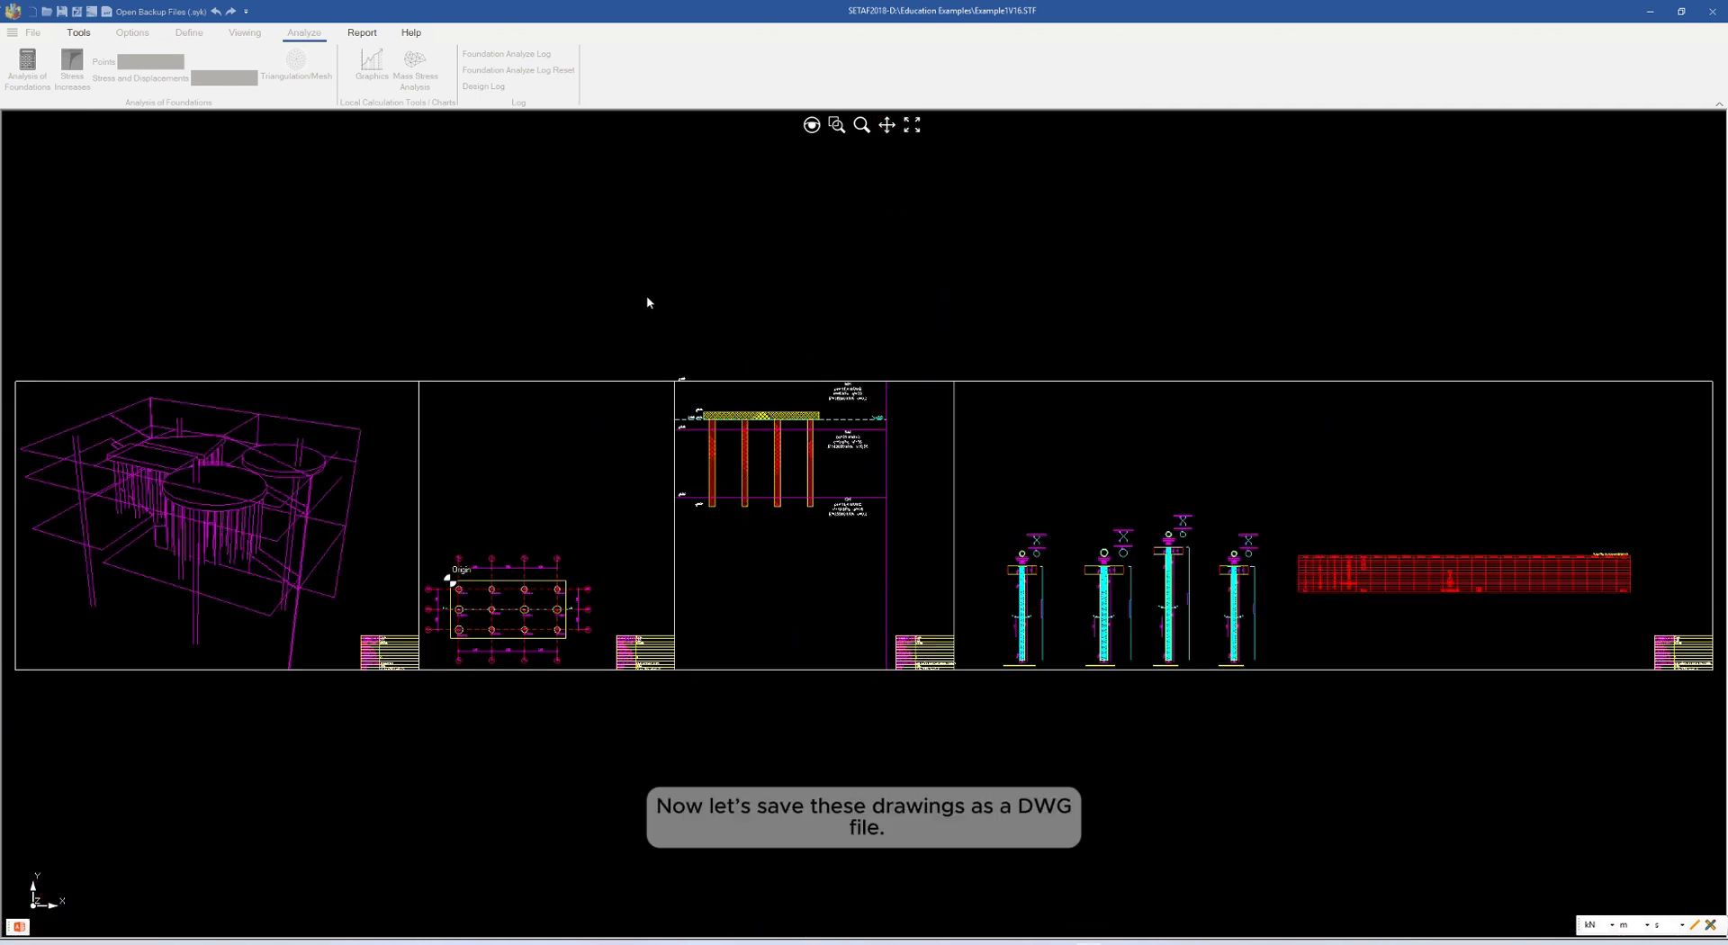
Export the drawings as a DWG file named Foundation1Drawings in the Education Examples folder, and close the drawing sheets
right_click(709, 268)
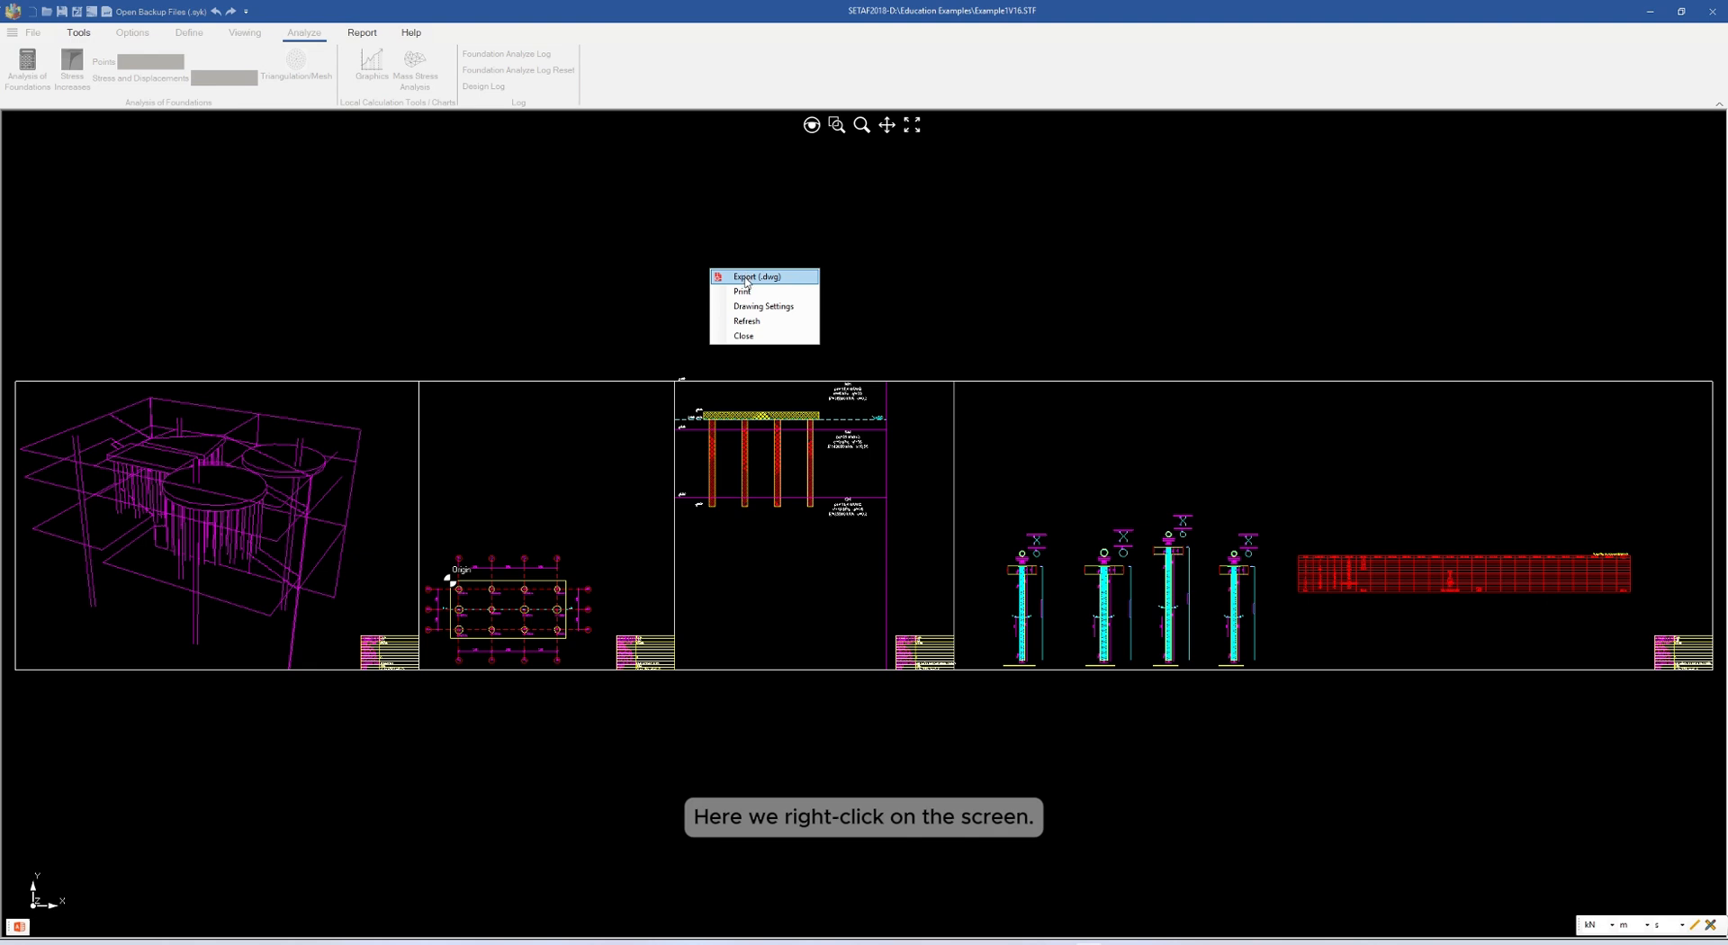
click(745, 278)
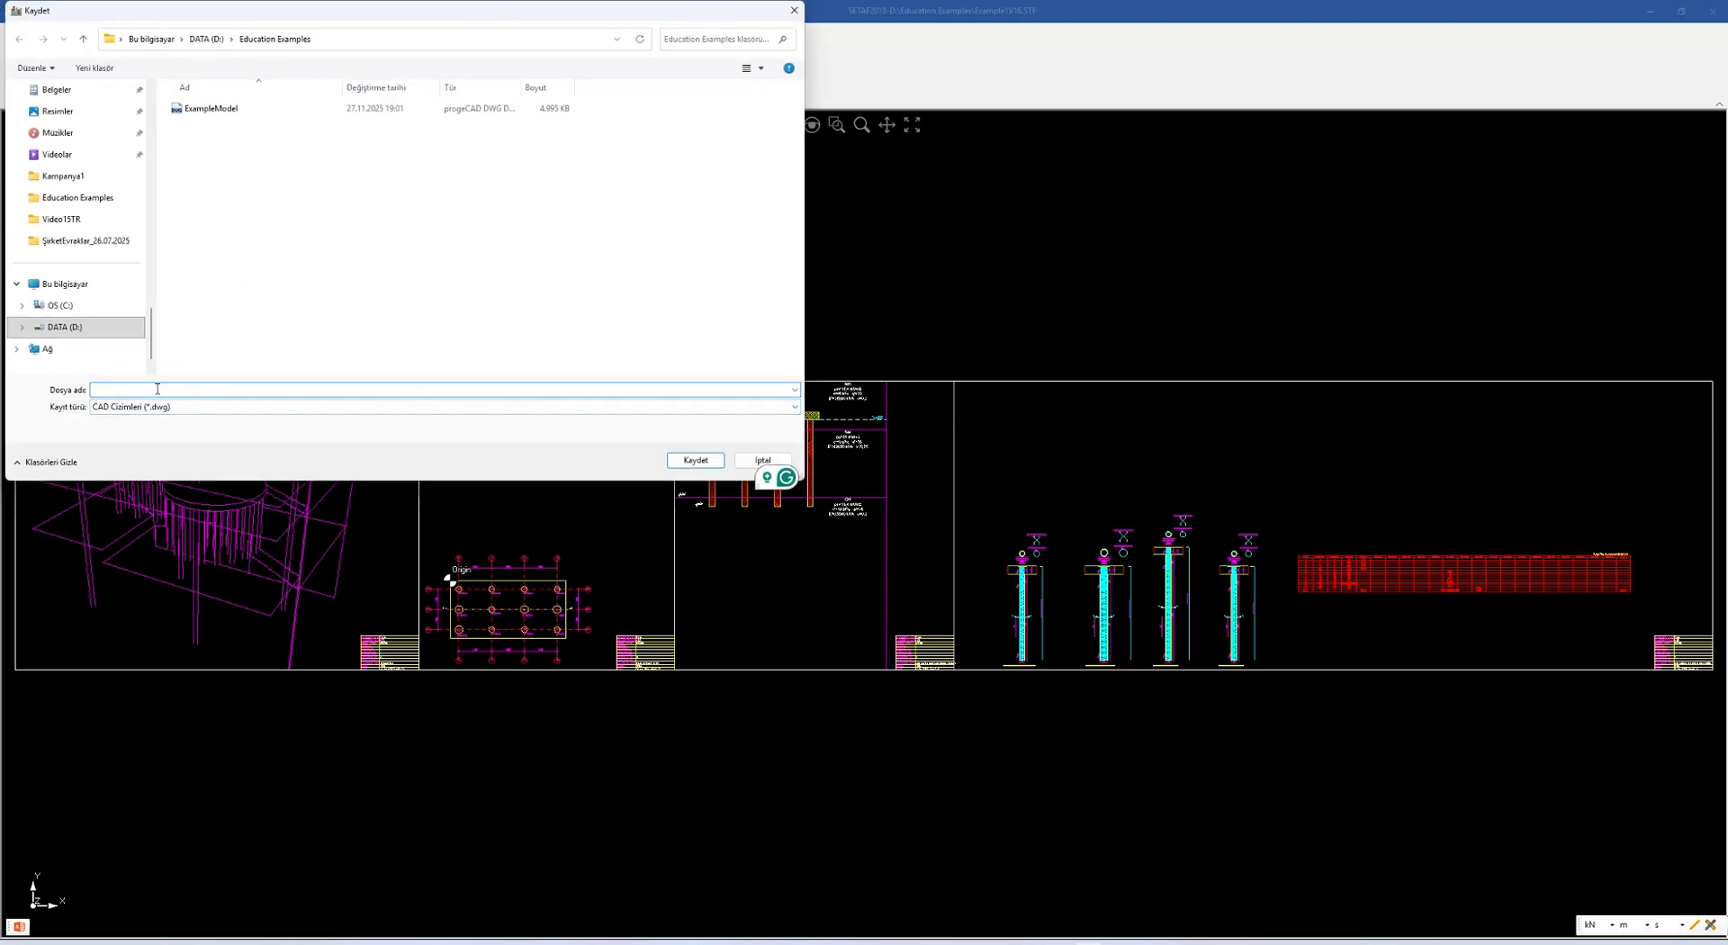
text(F)
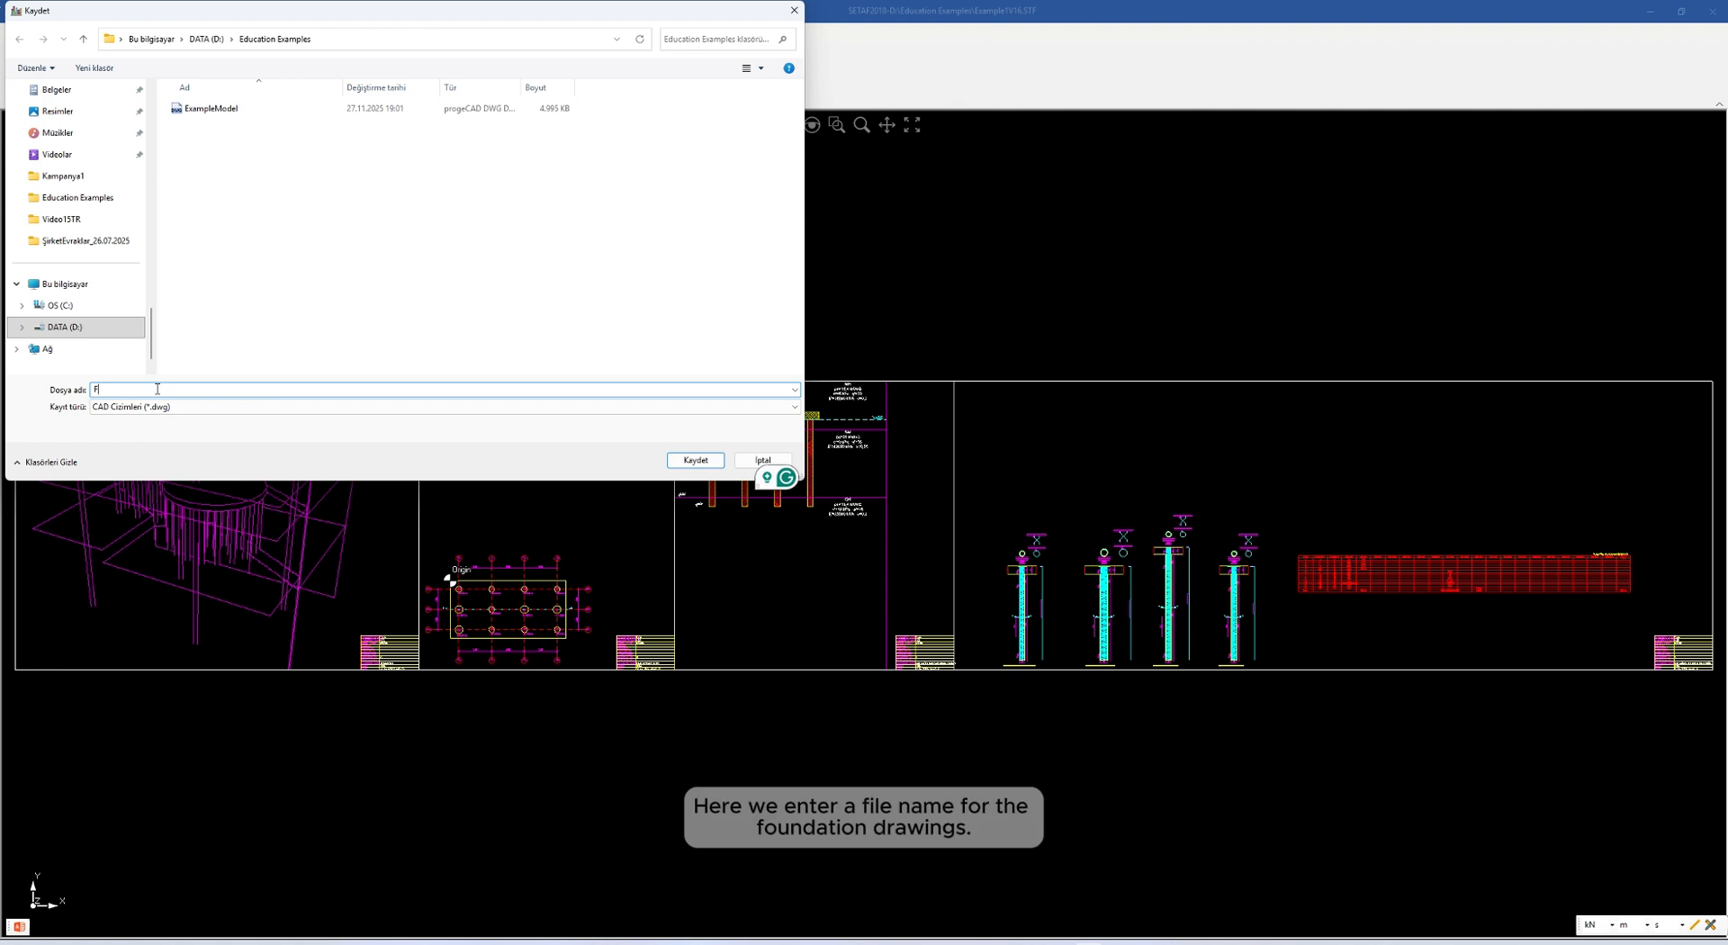
text(oundatio)
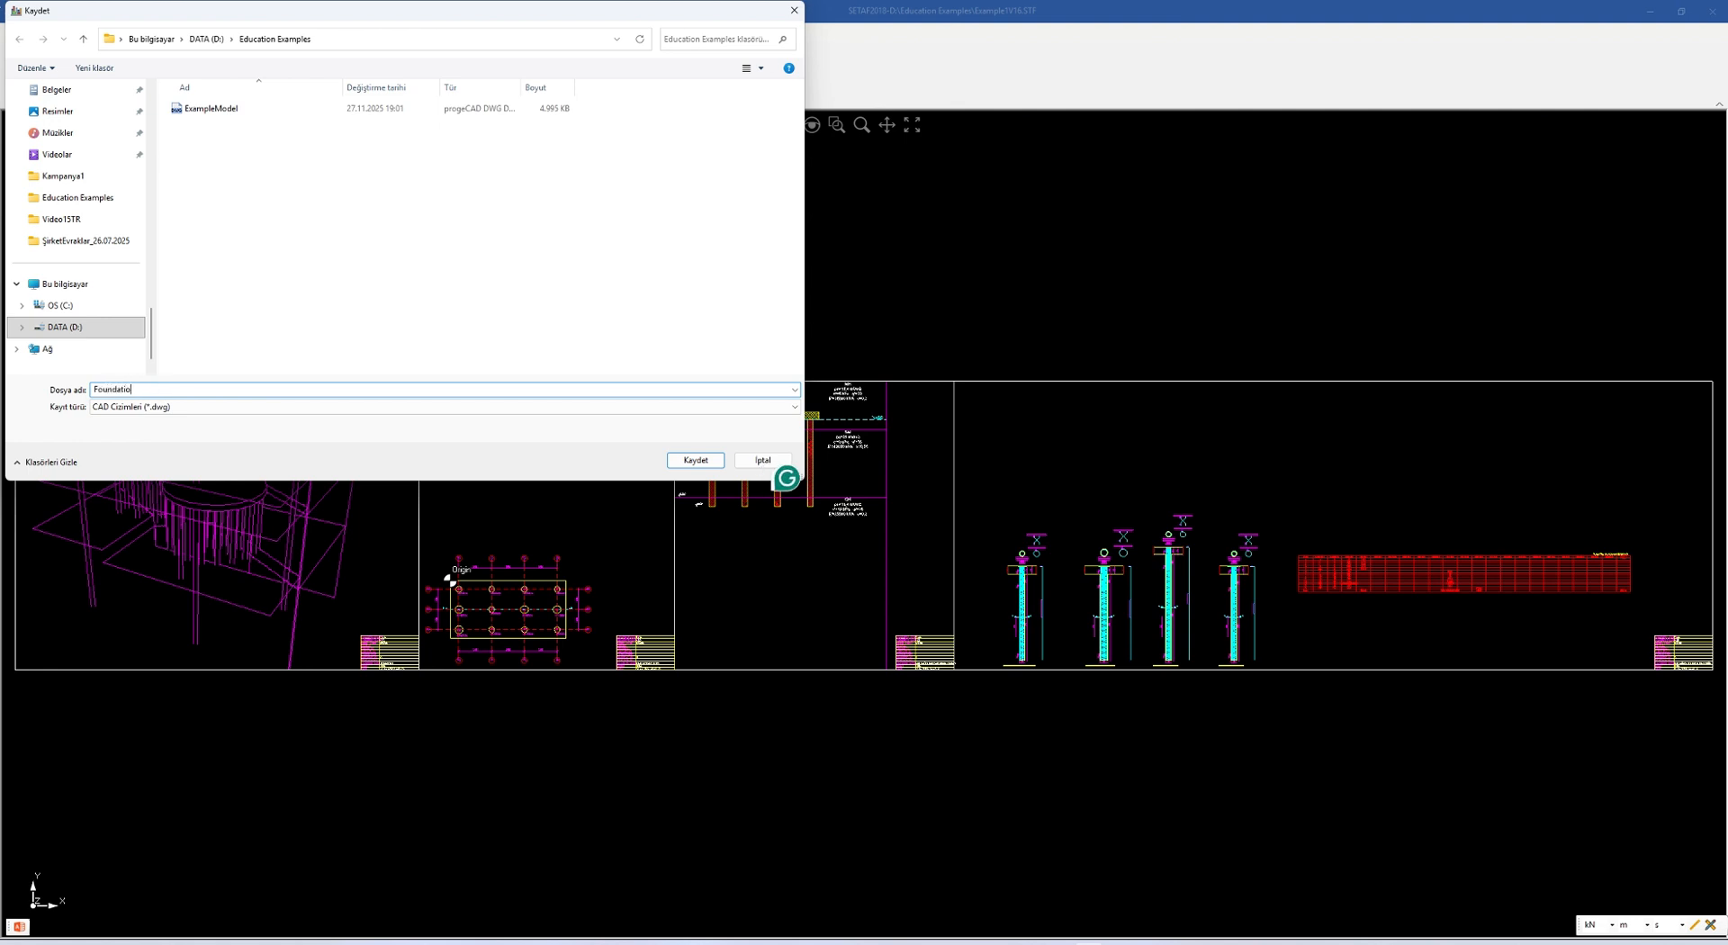
text(n1Drawings)
click(706, 464)
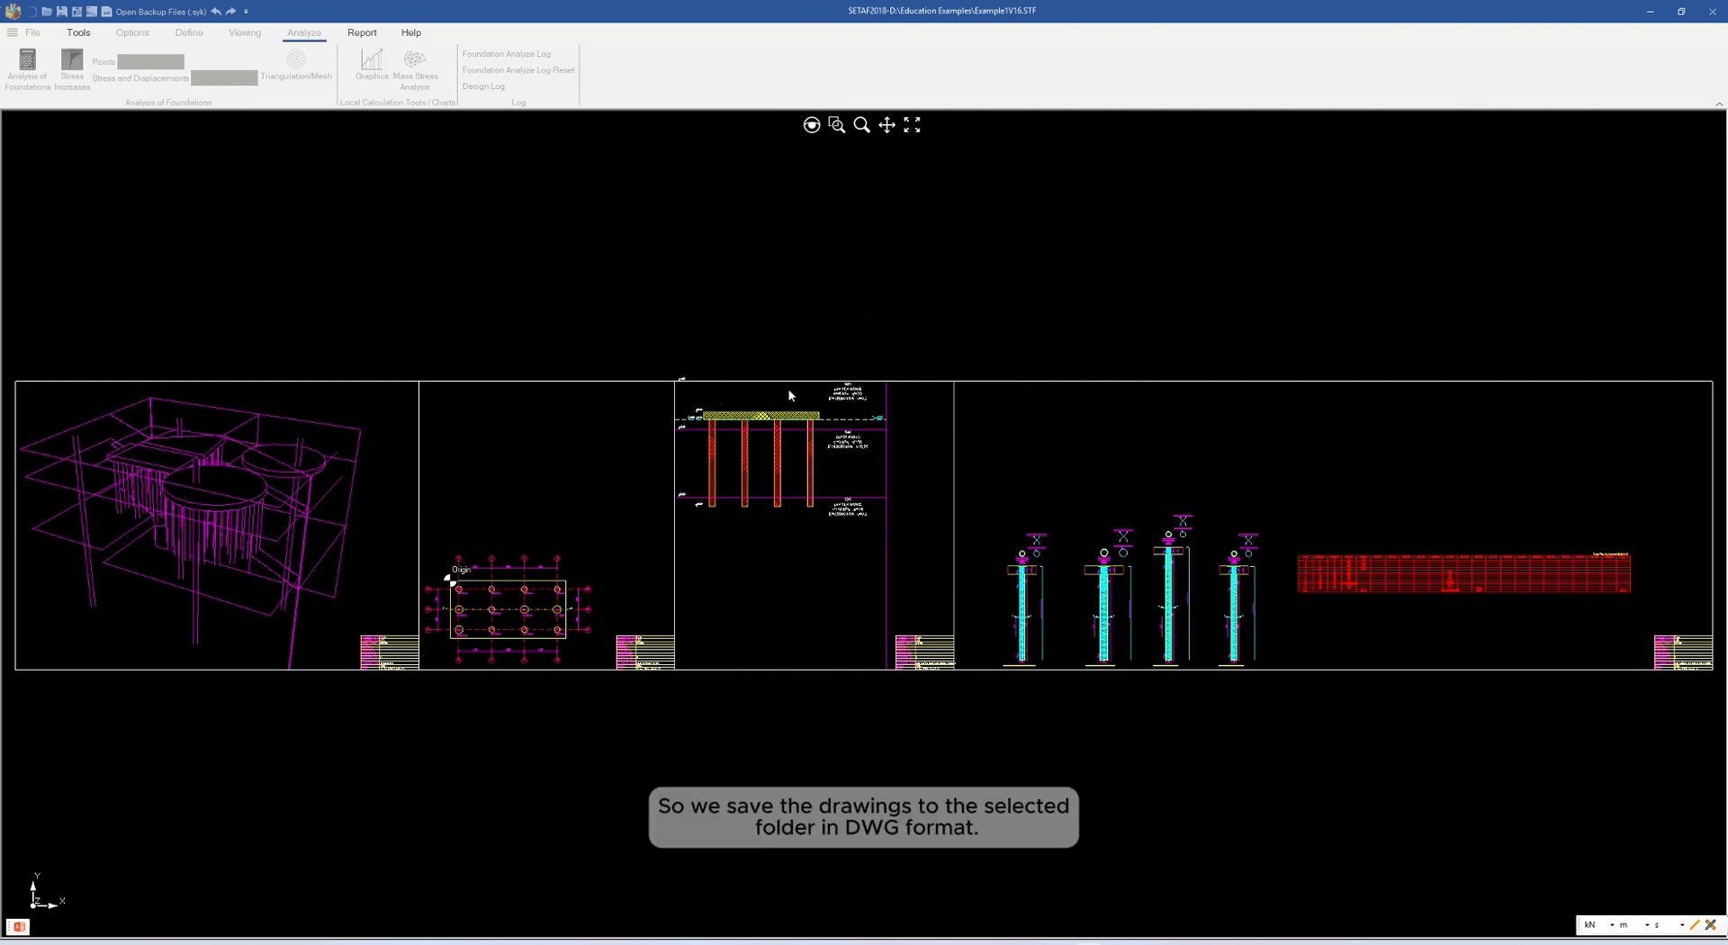
right_click(885, 307)
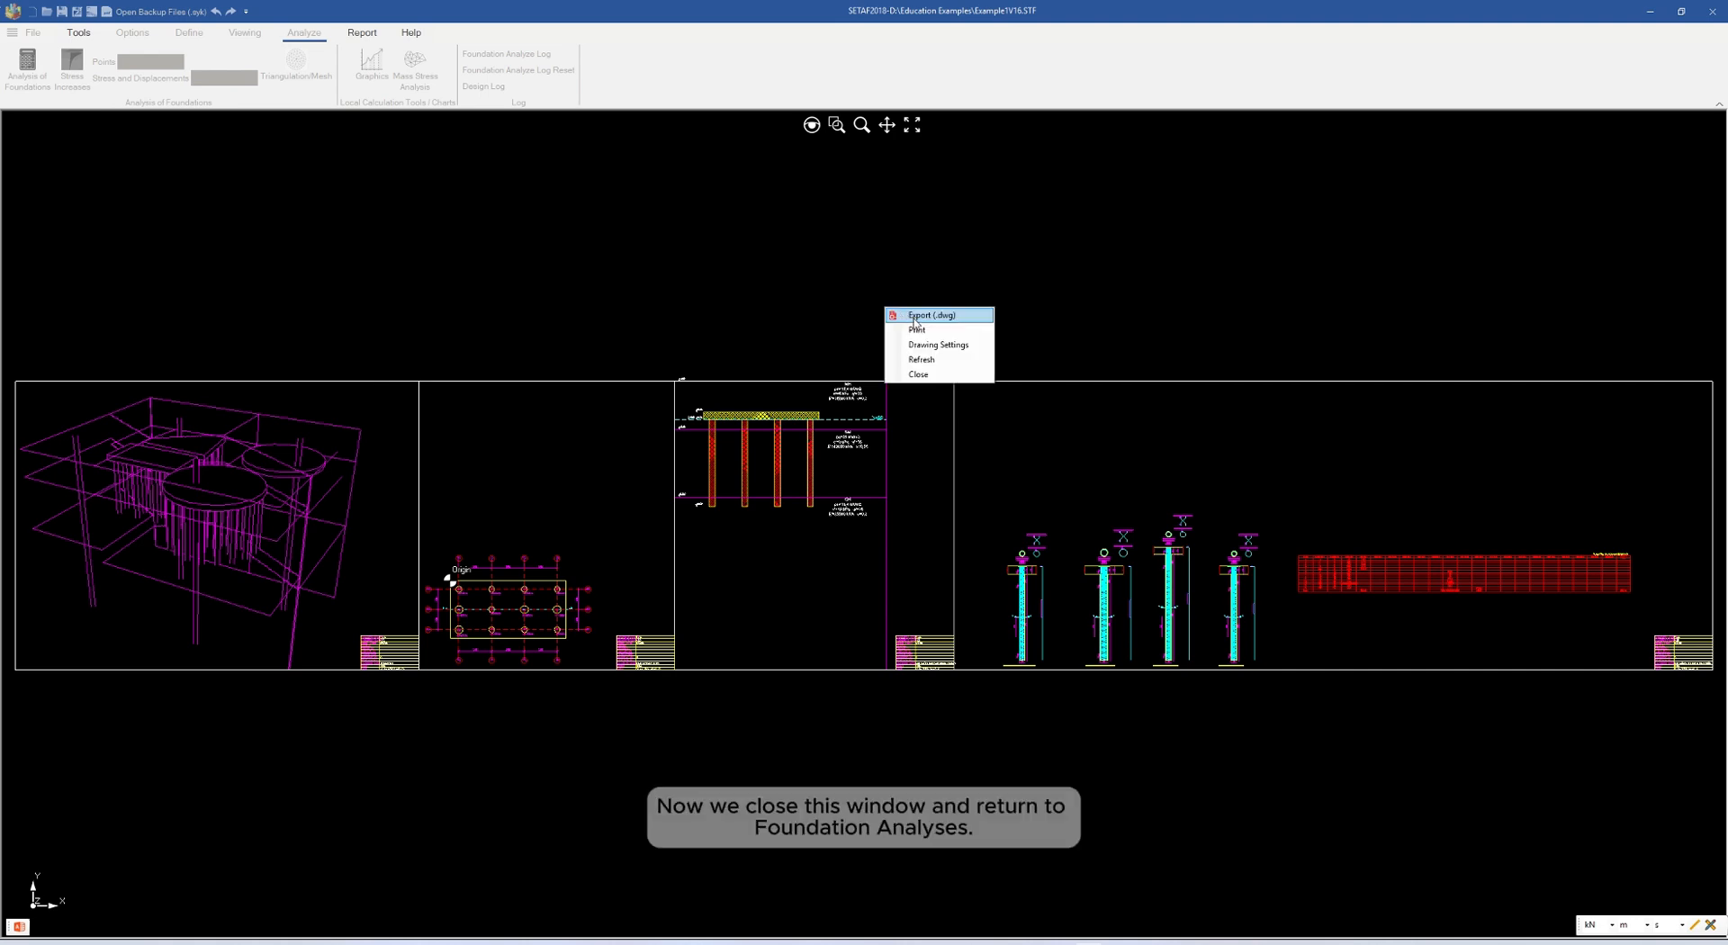
click(920, 374)
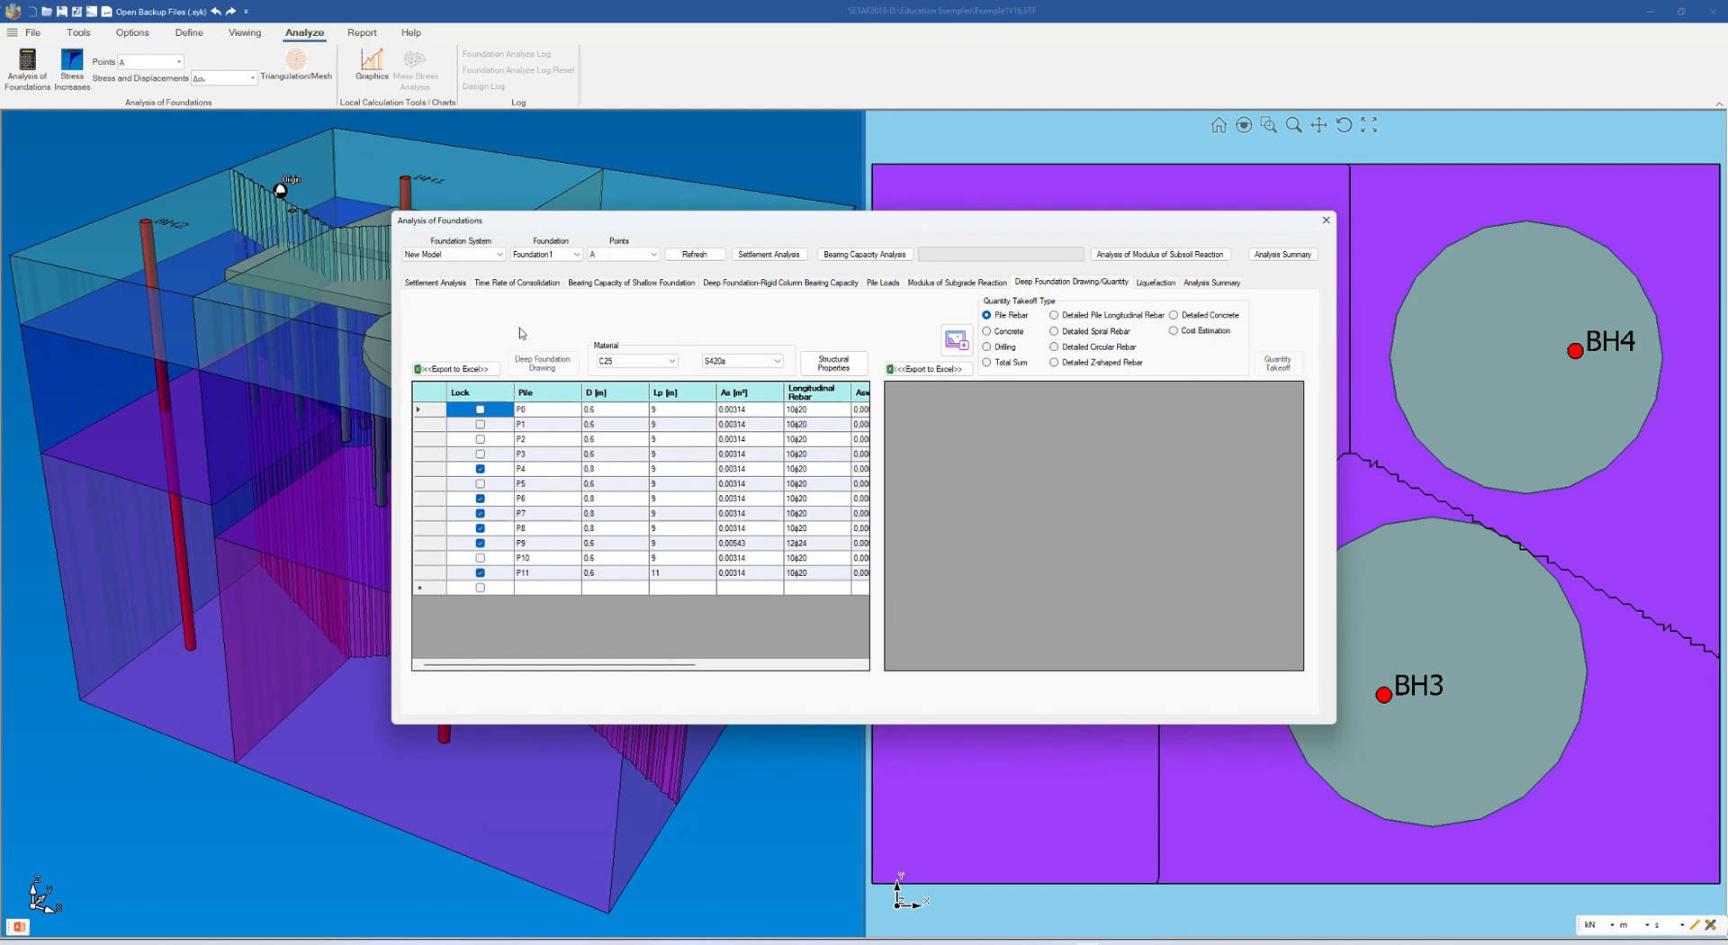
Switch the analysis to Foundation2 and generate the structural properties of its piles
click(578, 257)
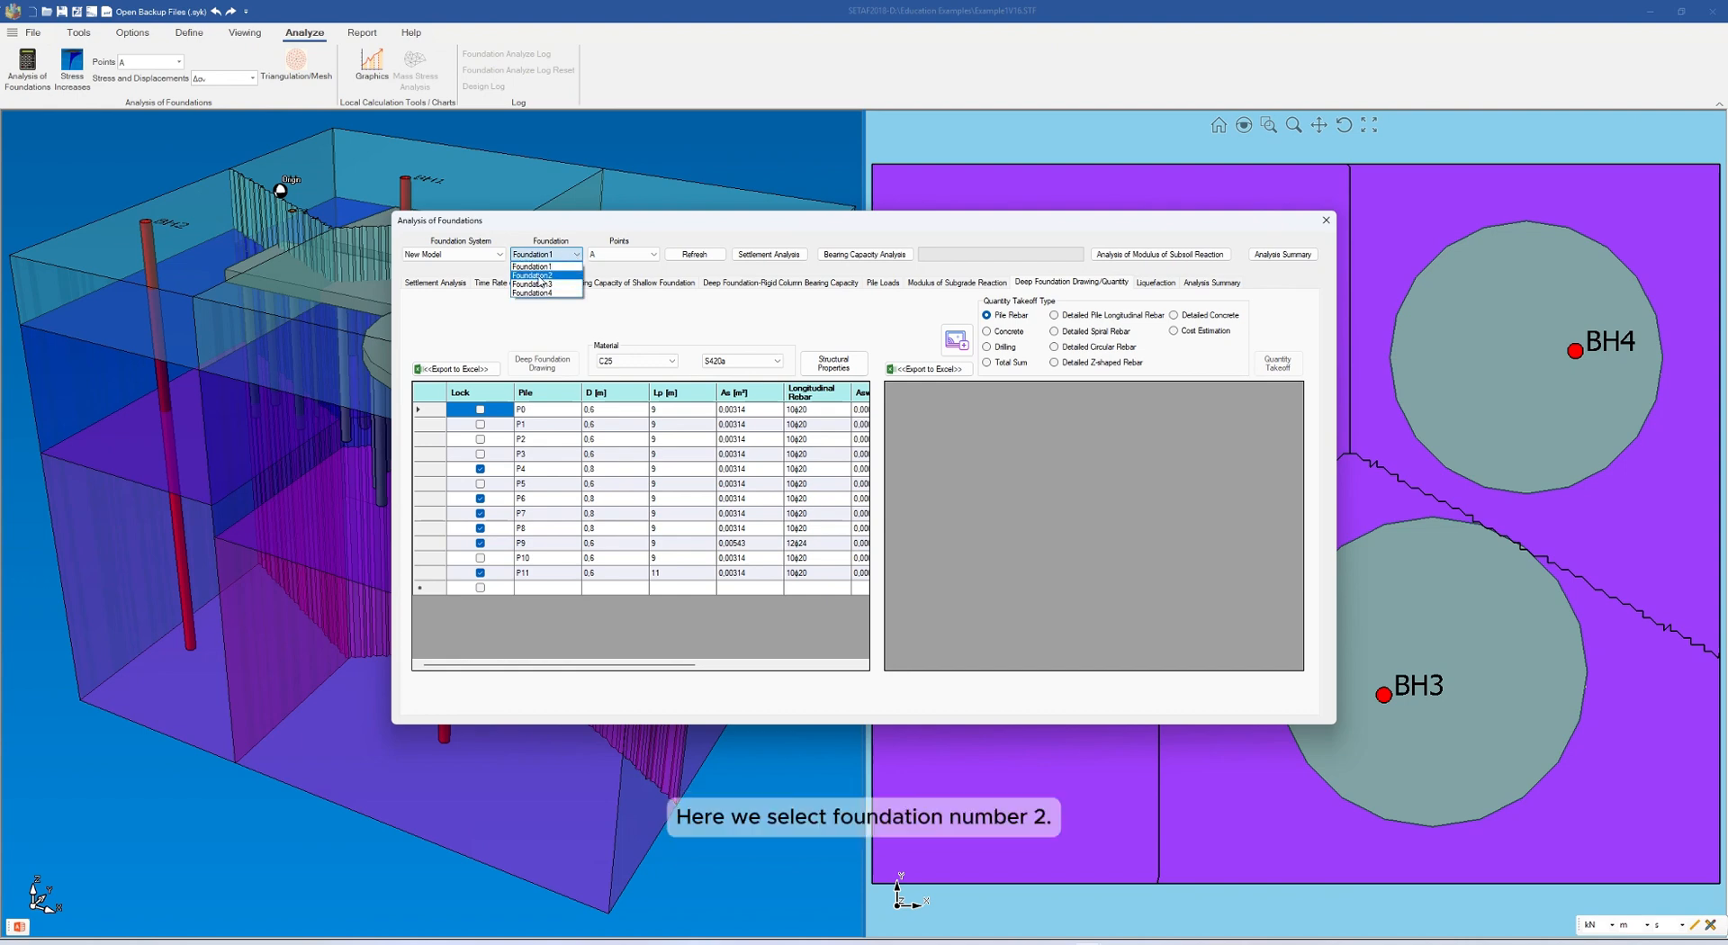
click(540, 276)
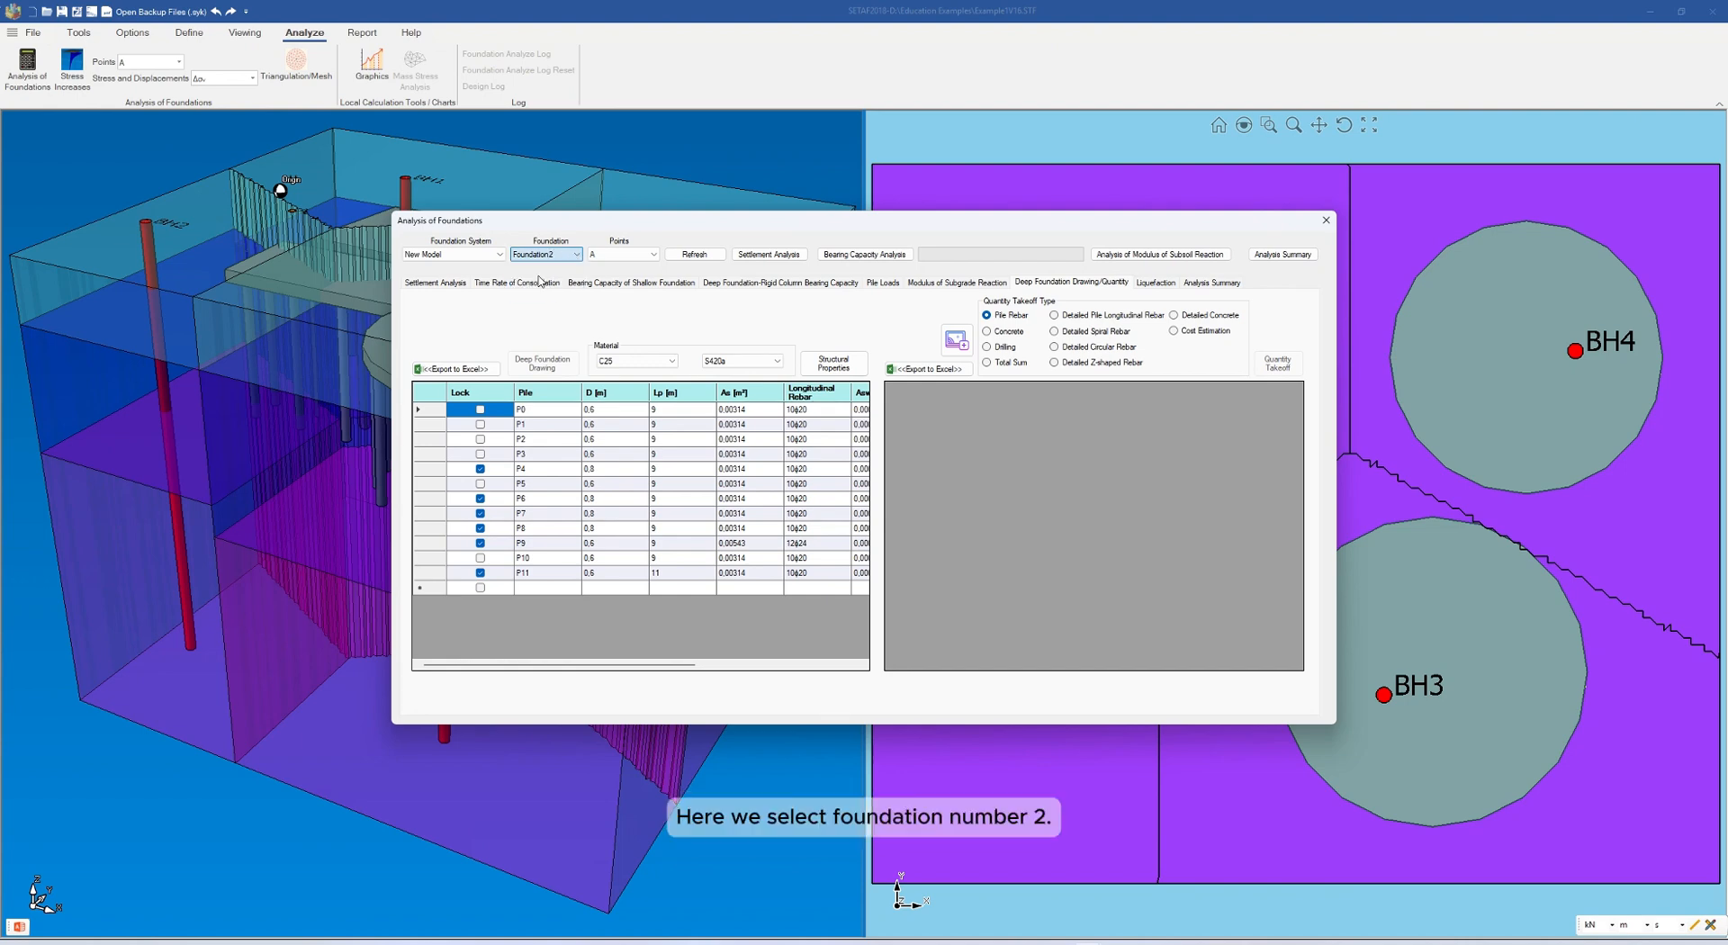
click(824, 372)
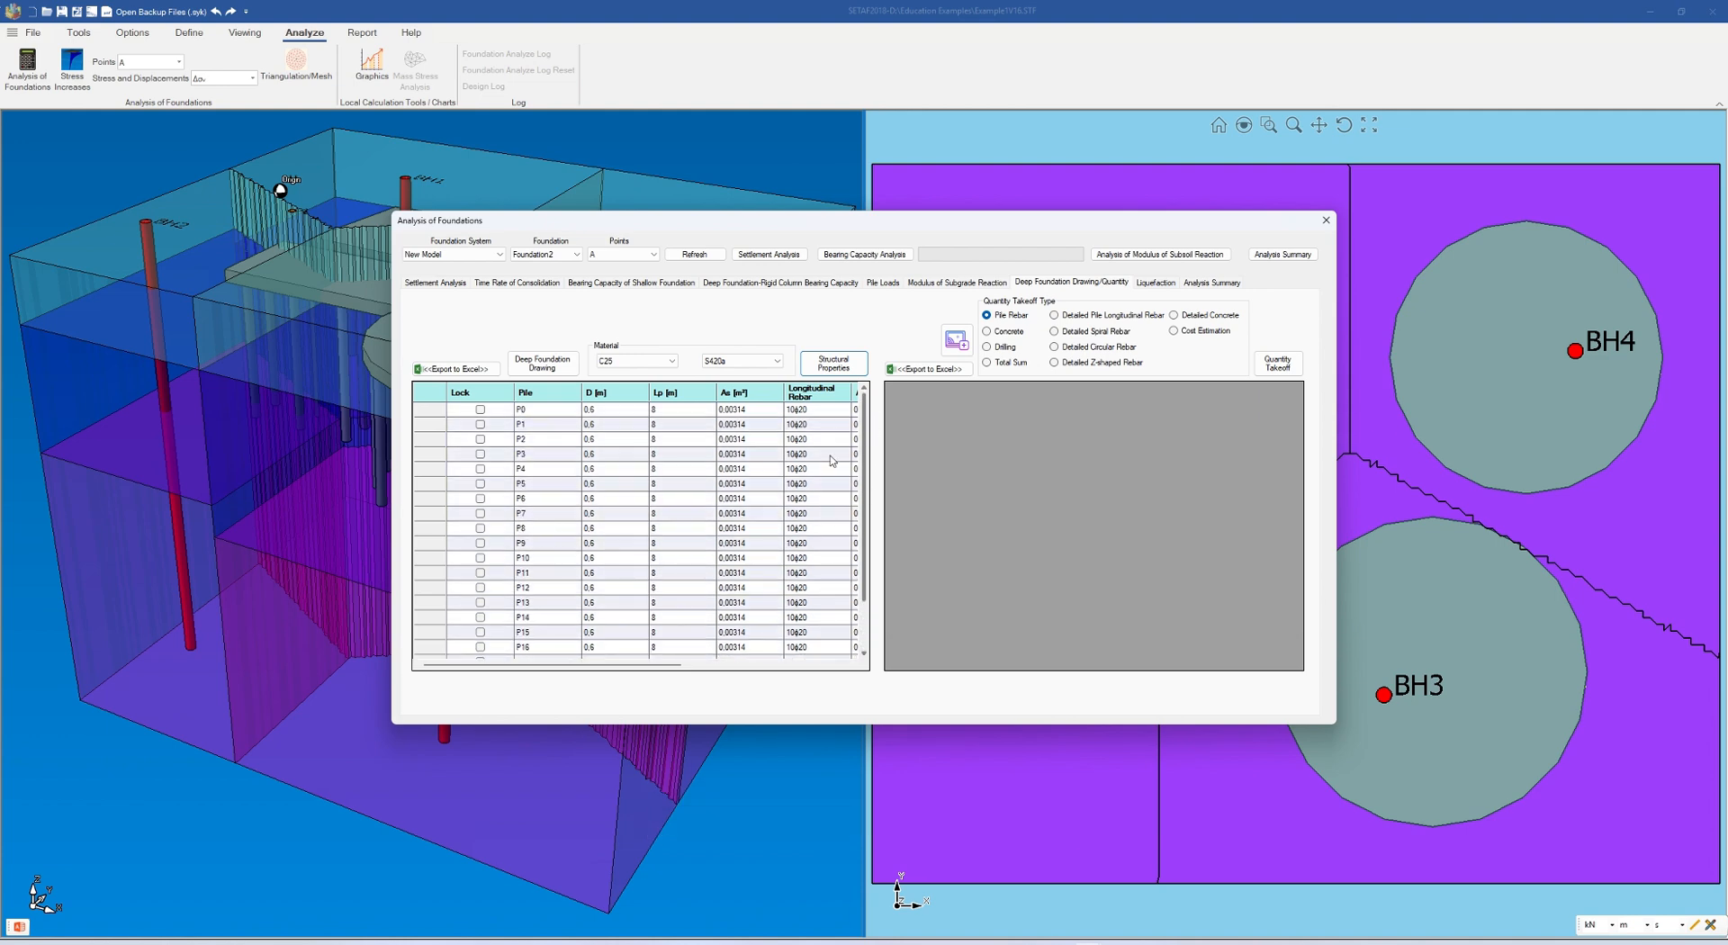
Create the deep foundation drawings of Foundation2, look over the generated sheets, and return to the full overview
click(535, 367)
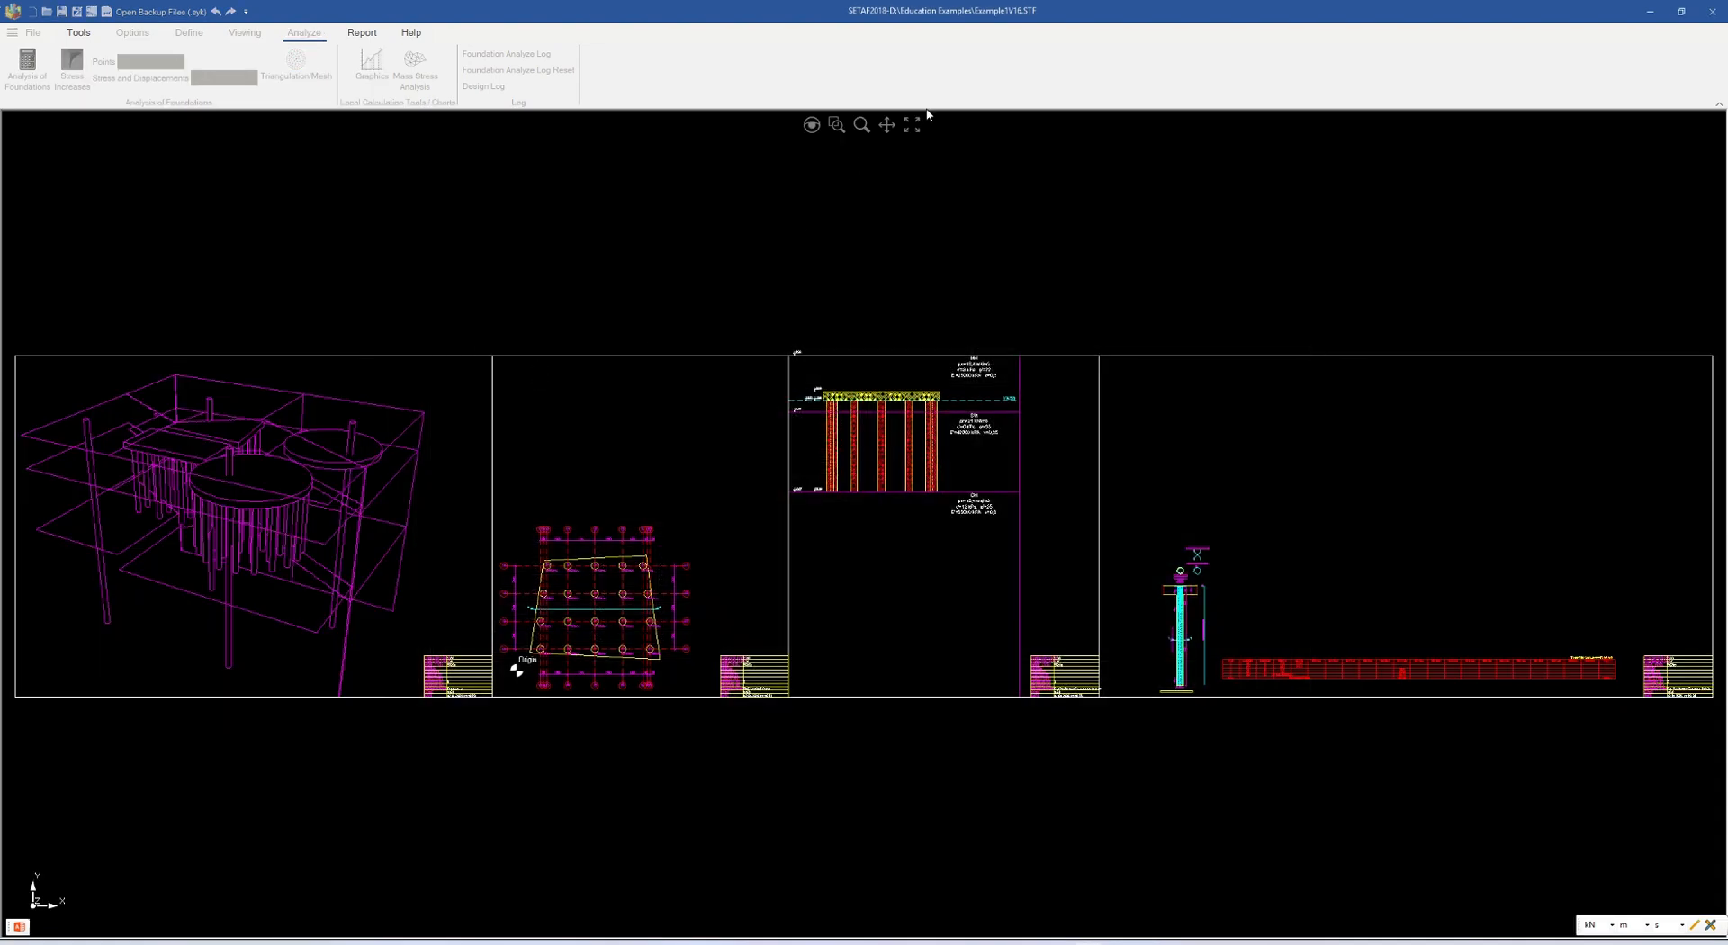
click(886, 125)
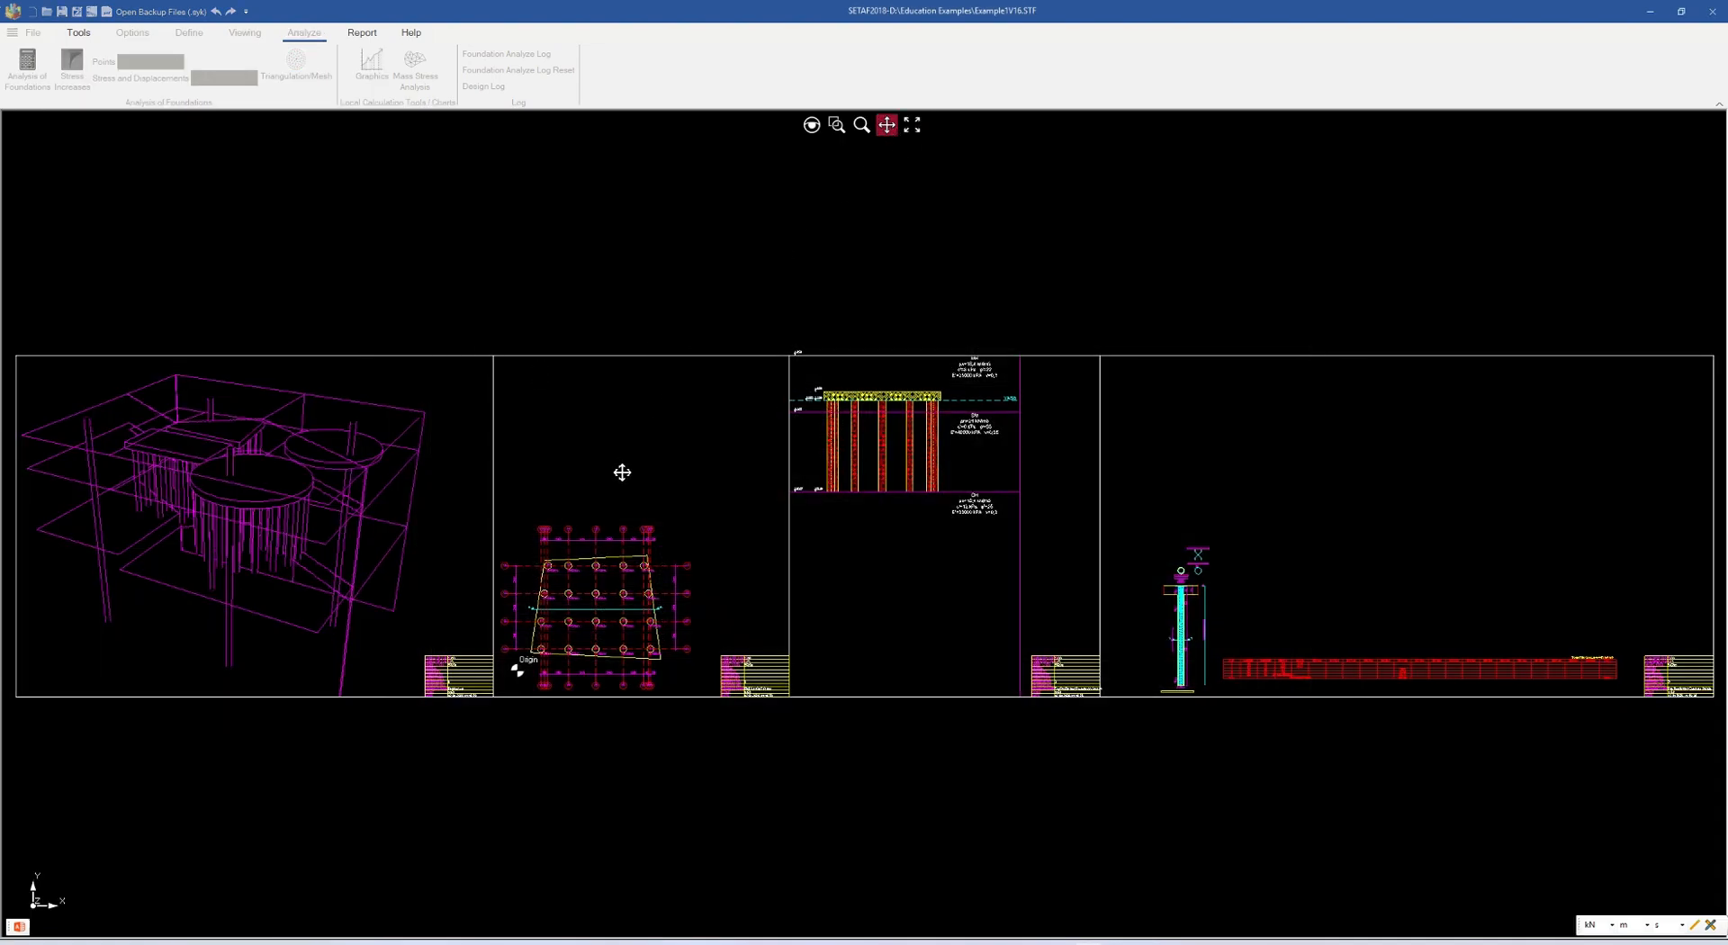
drag(622, 472, 798, 444)
drag(863, 501, 675, 489)
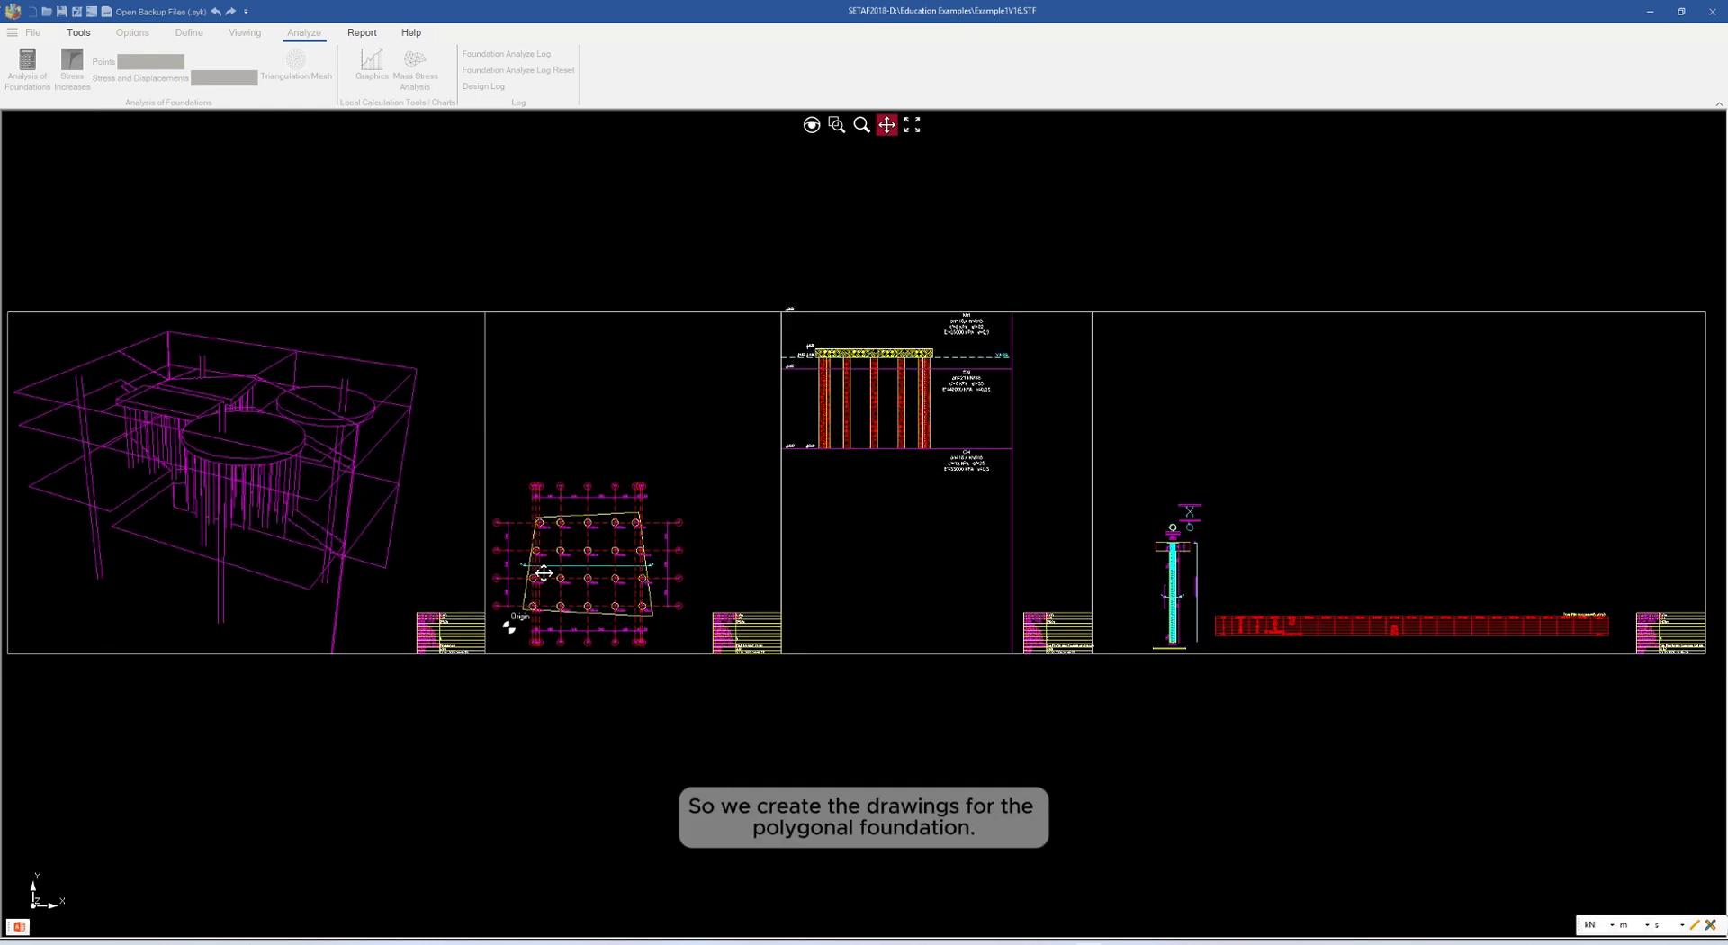
scroll(545, 574, up, 2)
scroll(548, 525, down, 1)
drag(1135, 484, 781, 519)
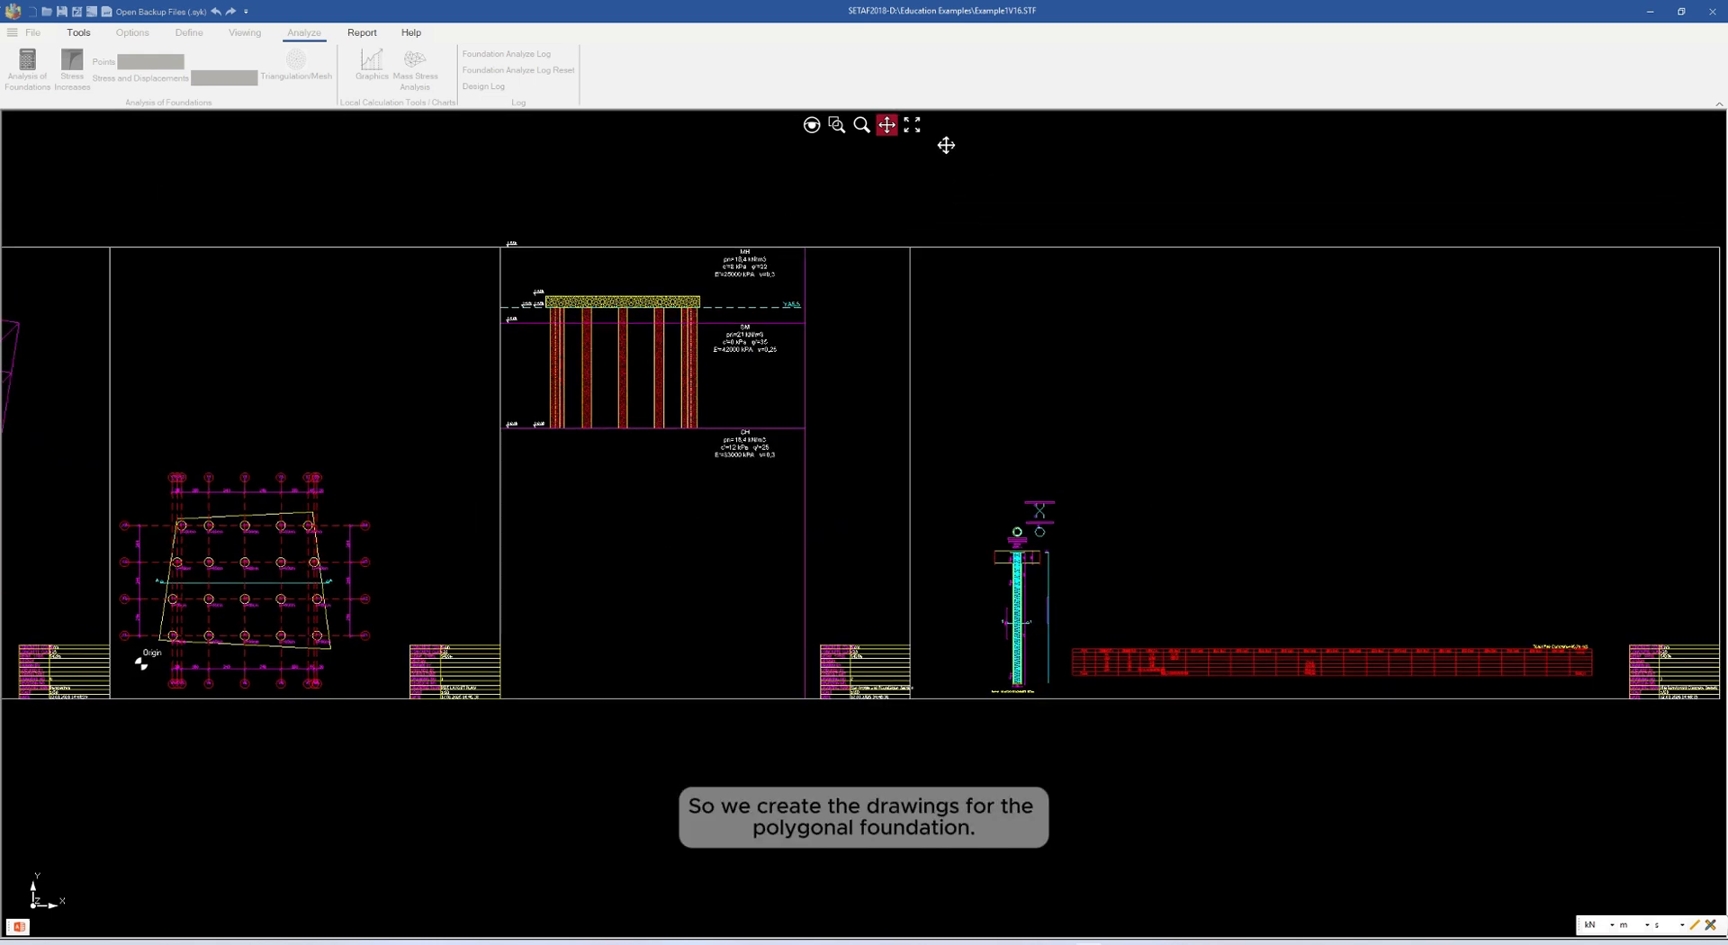
click(911, 126)
Export the drawings as a DWG file named Foundation2Drawings in the Education Examples folder, and close the drawing sheets
right_click(807, 256)
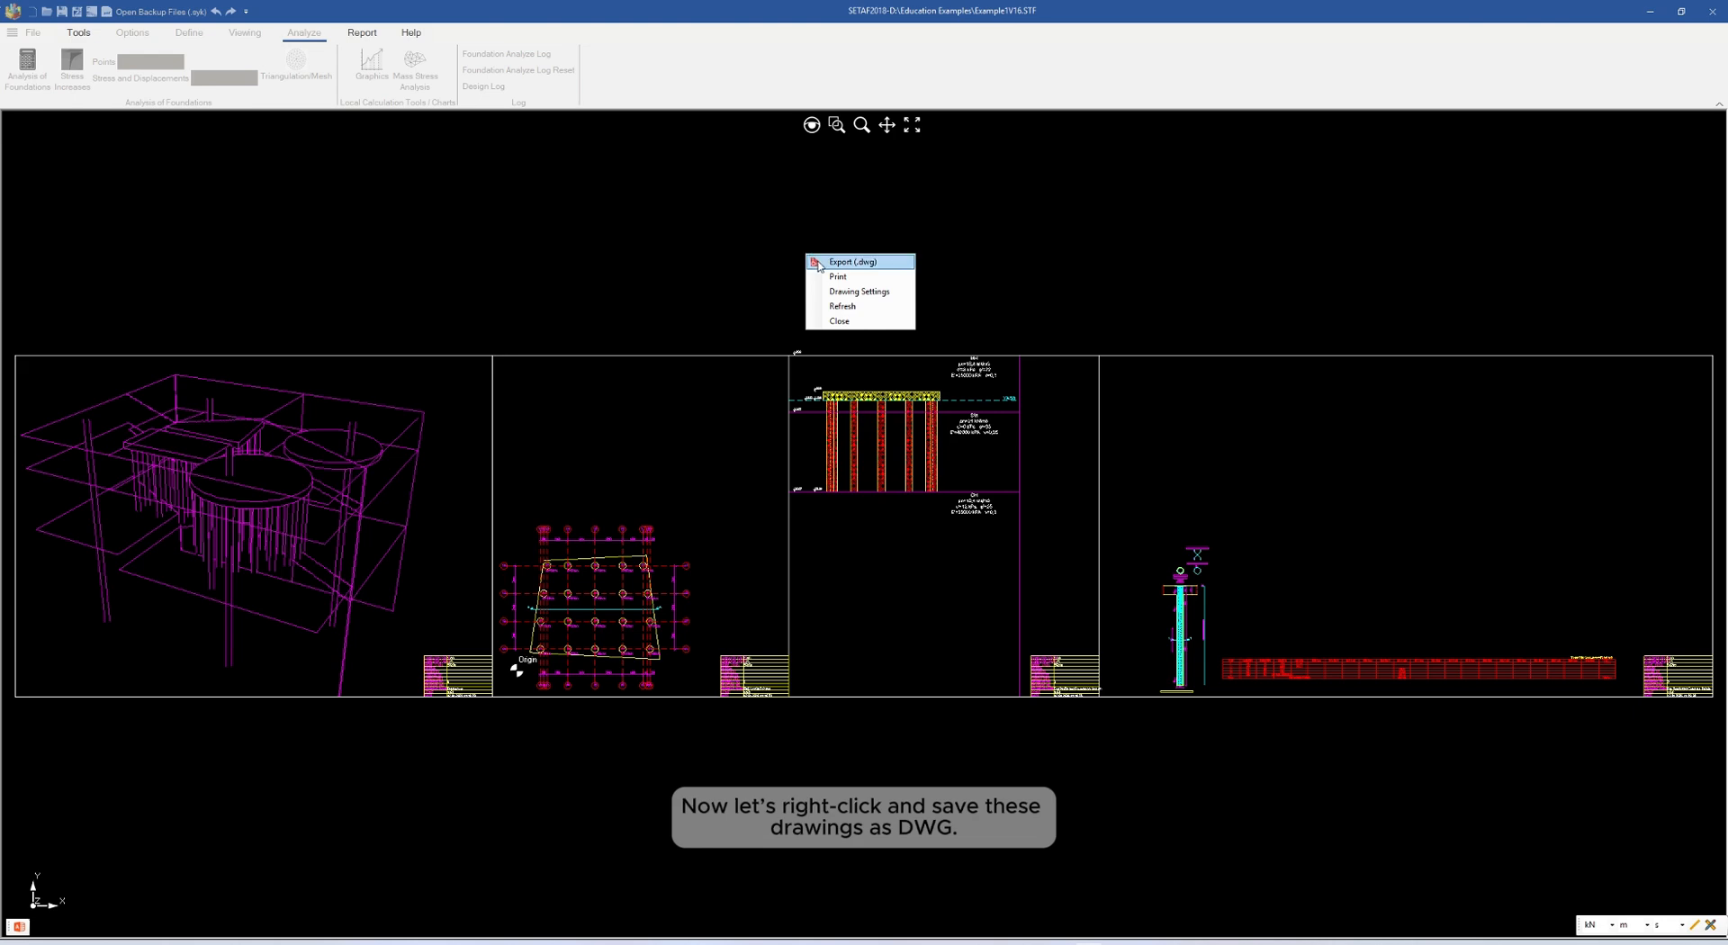
click(835, 263)
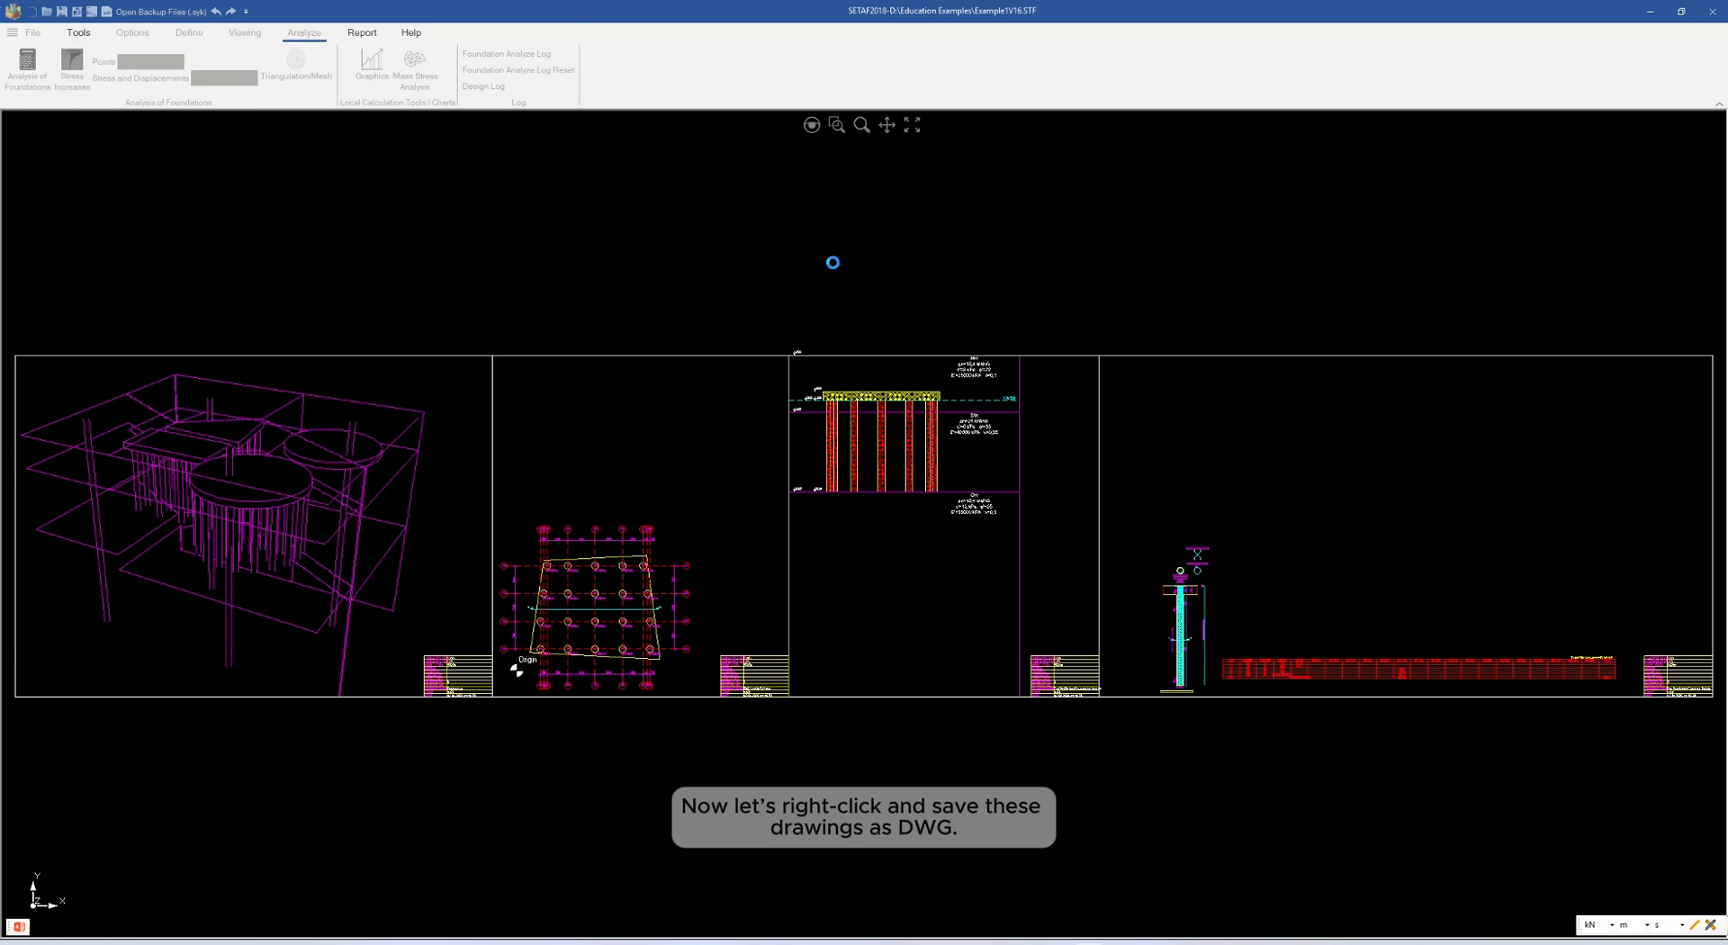
click(190, 128)
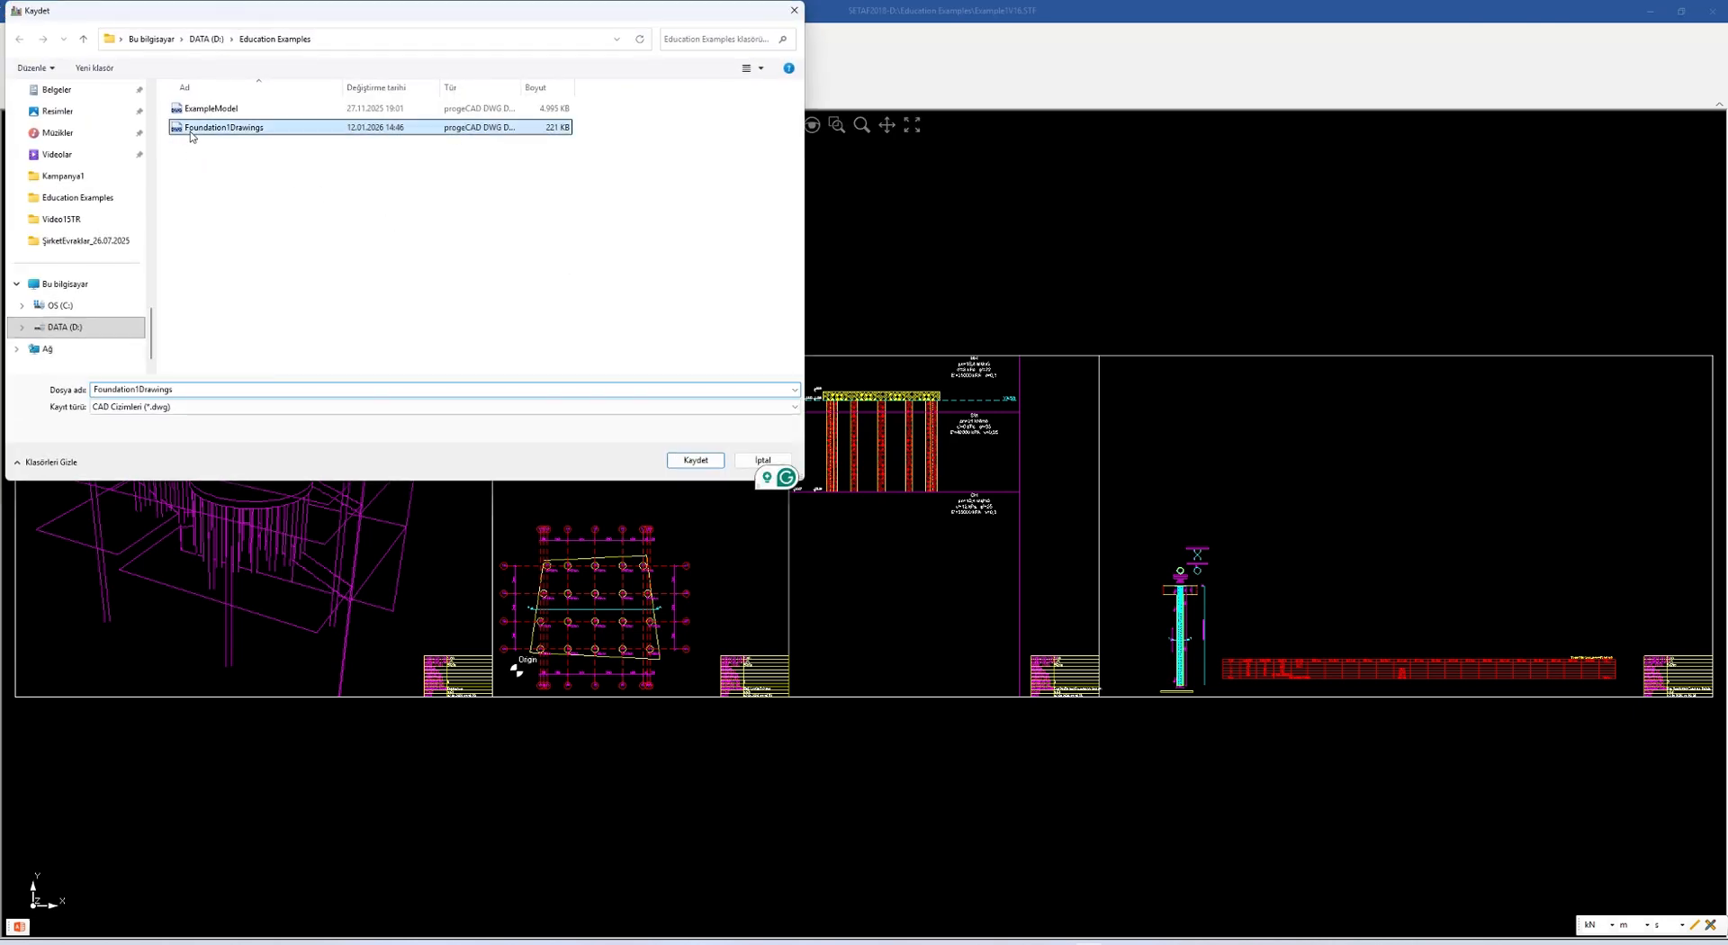
click(140, 389)
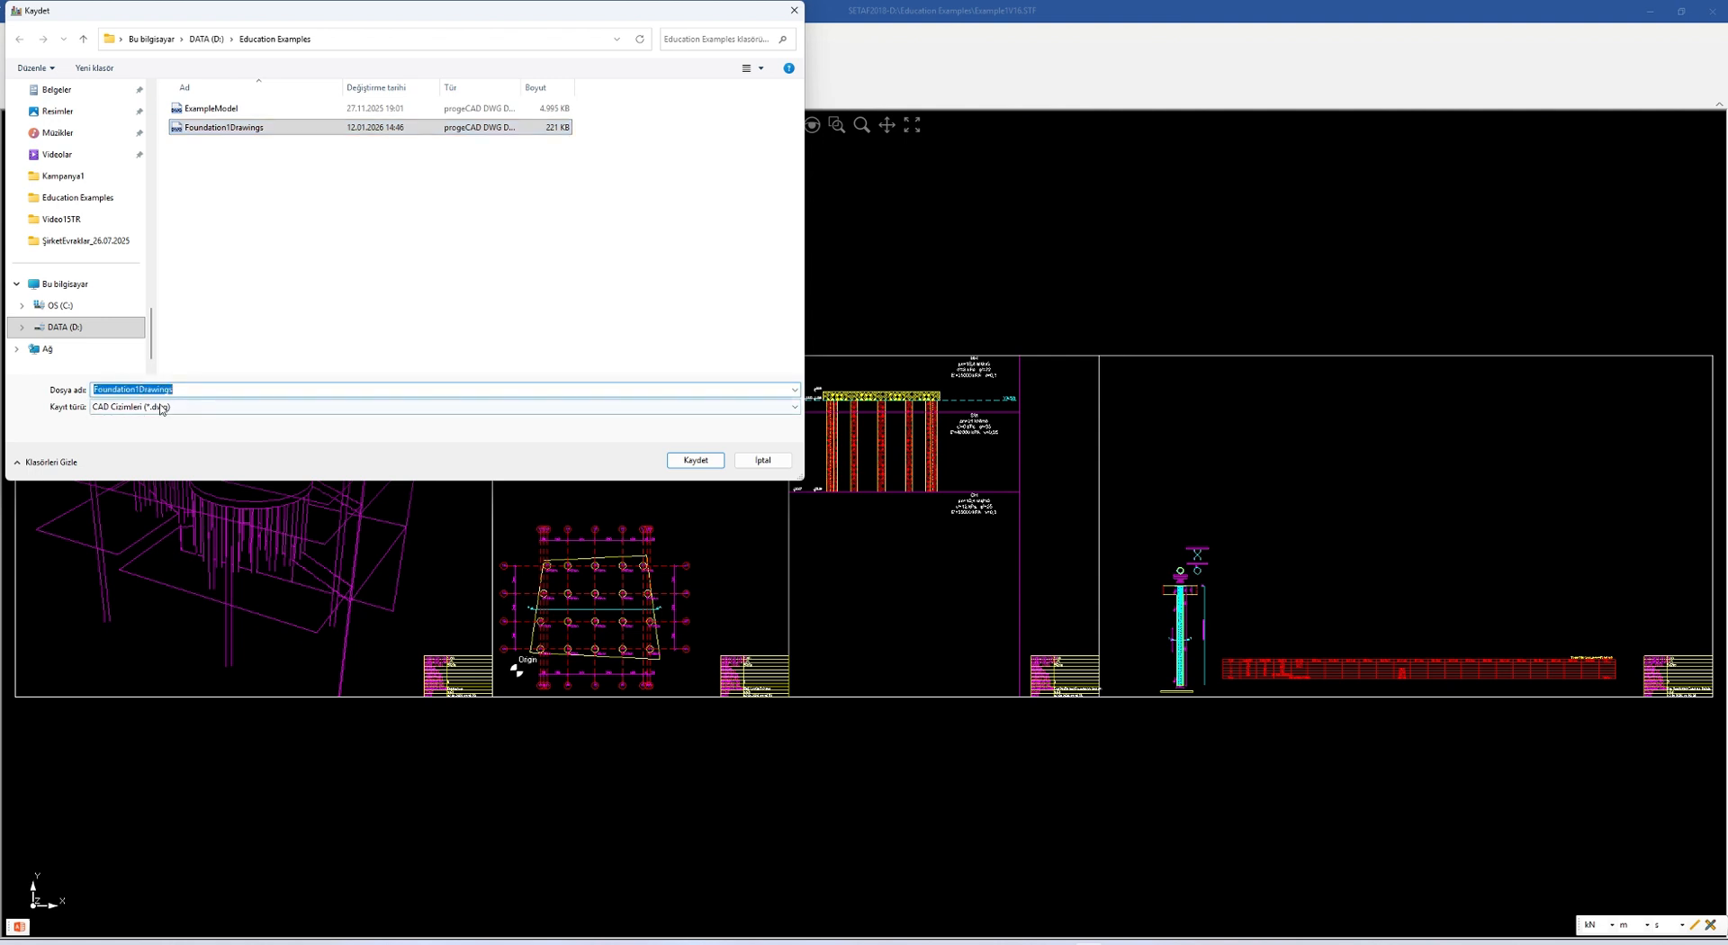
click(139, 389)
key(BackSpace)
text(2)
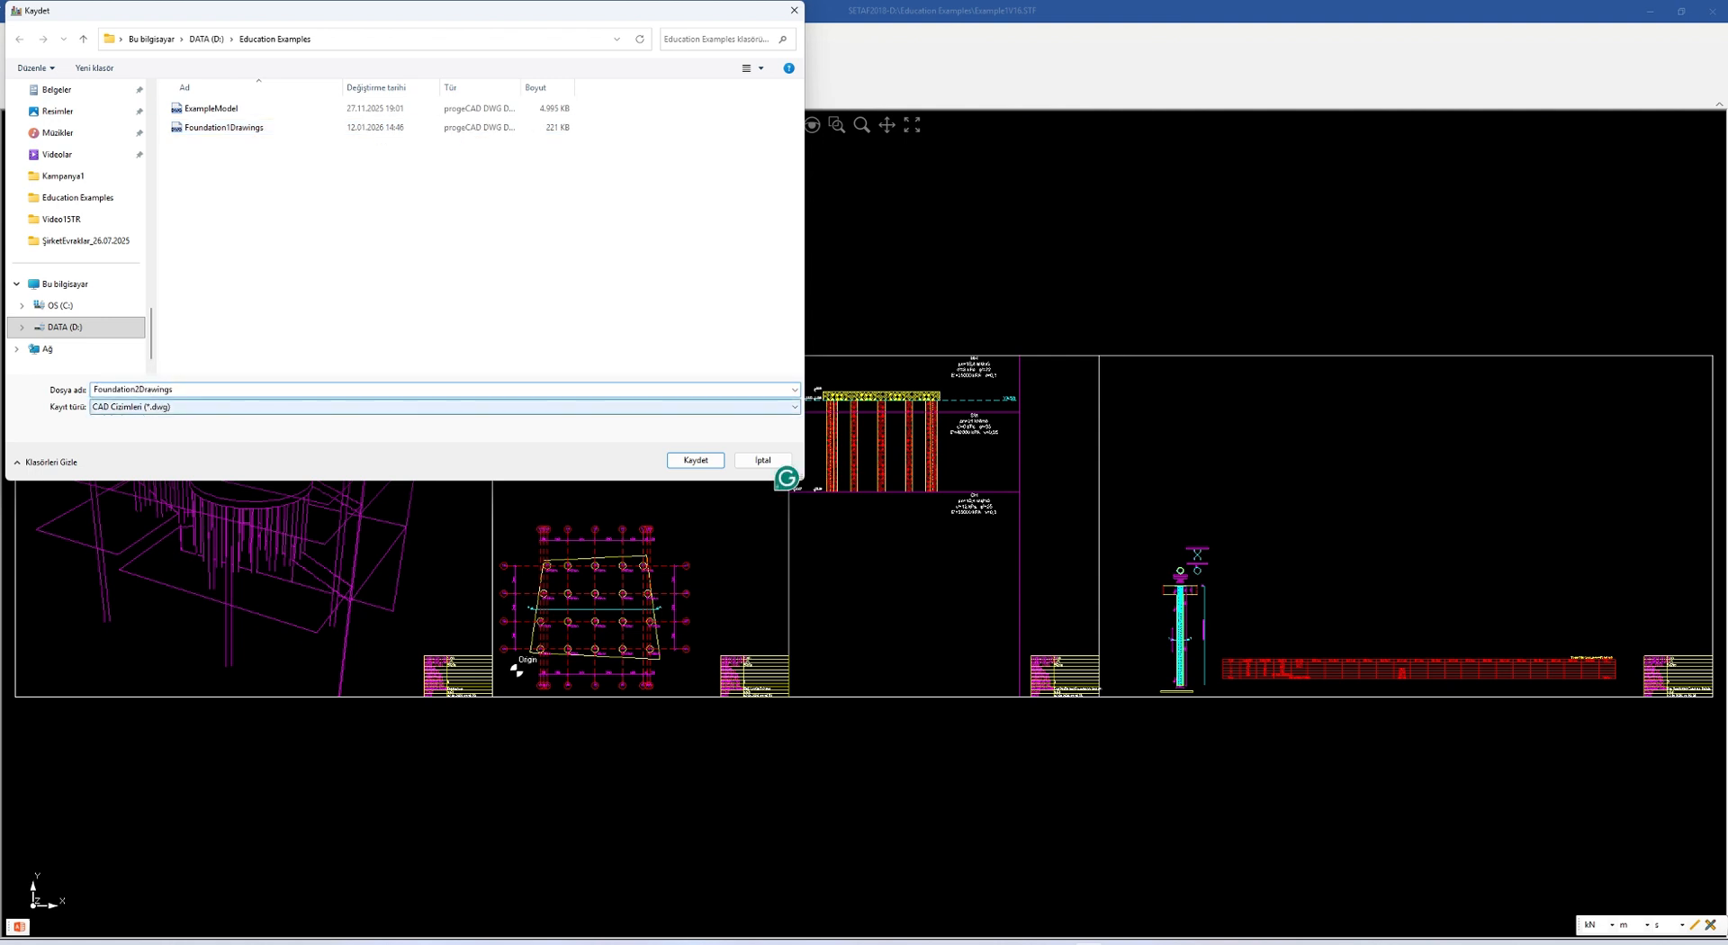
click(693, 460)
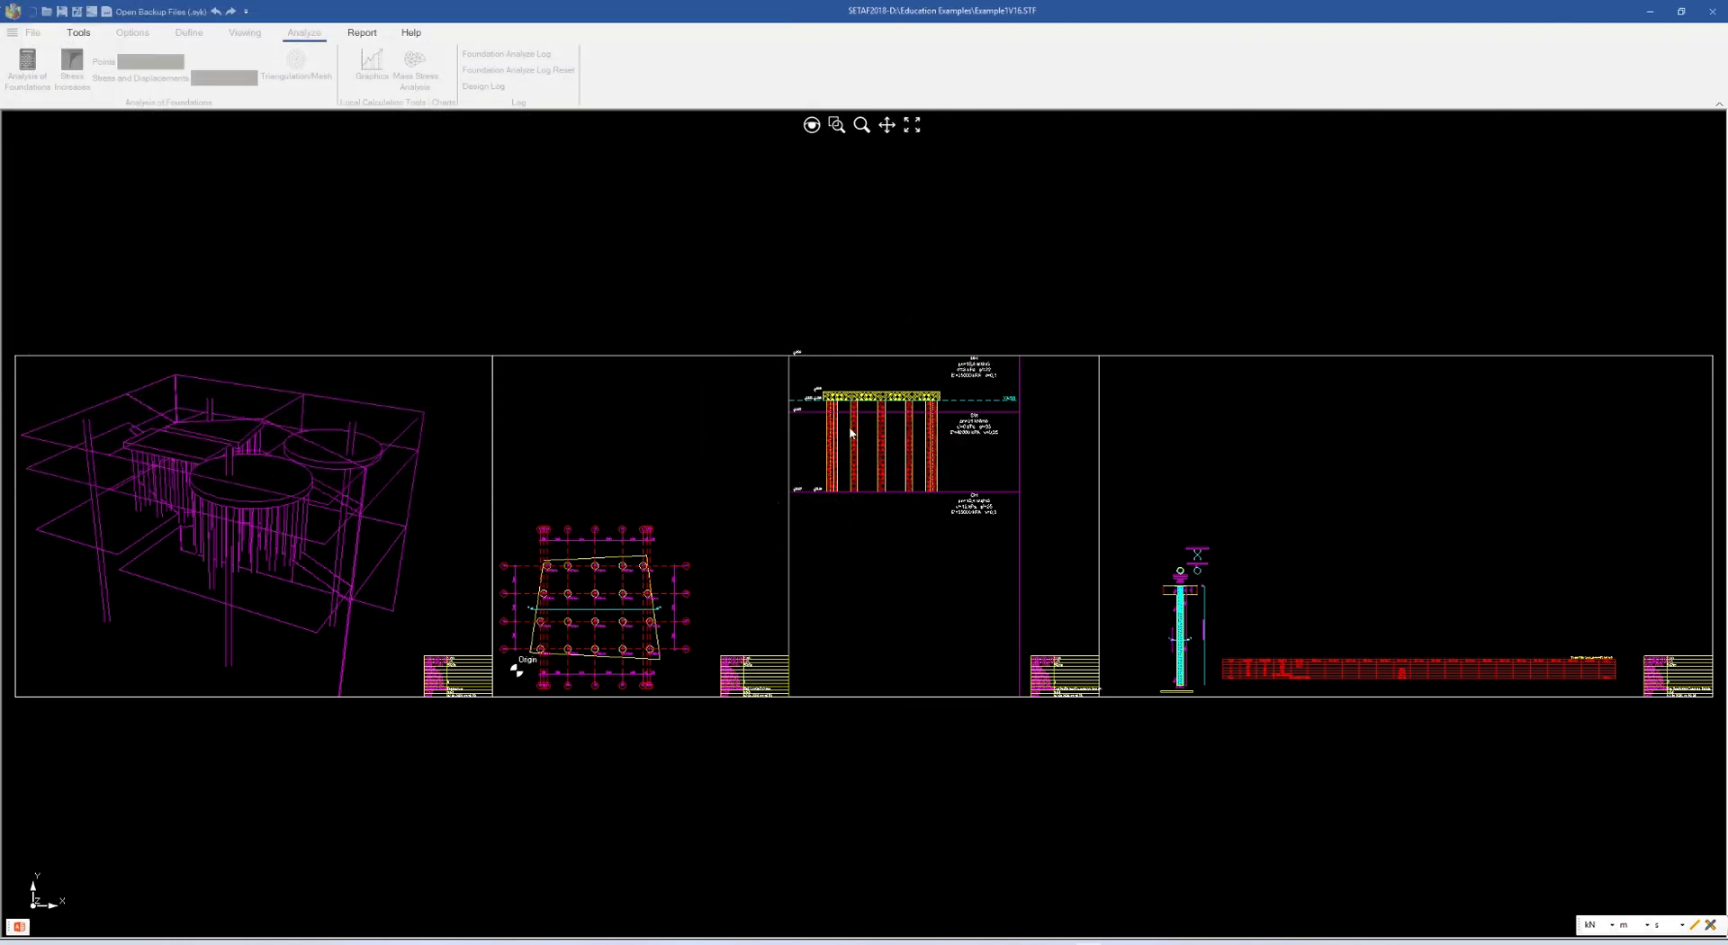
right_click(879, 270)
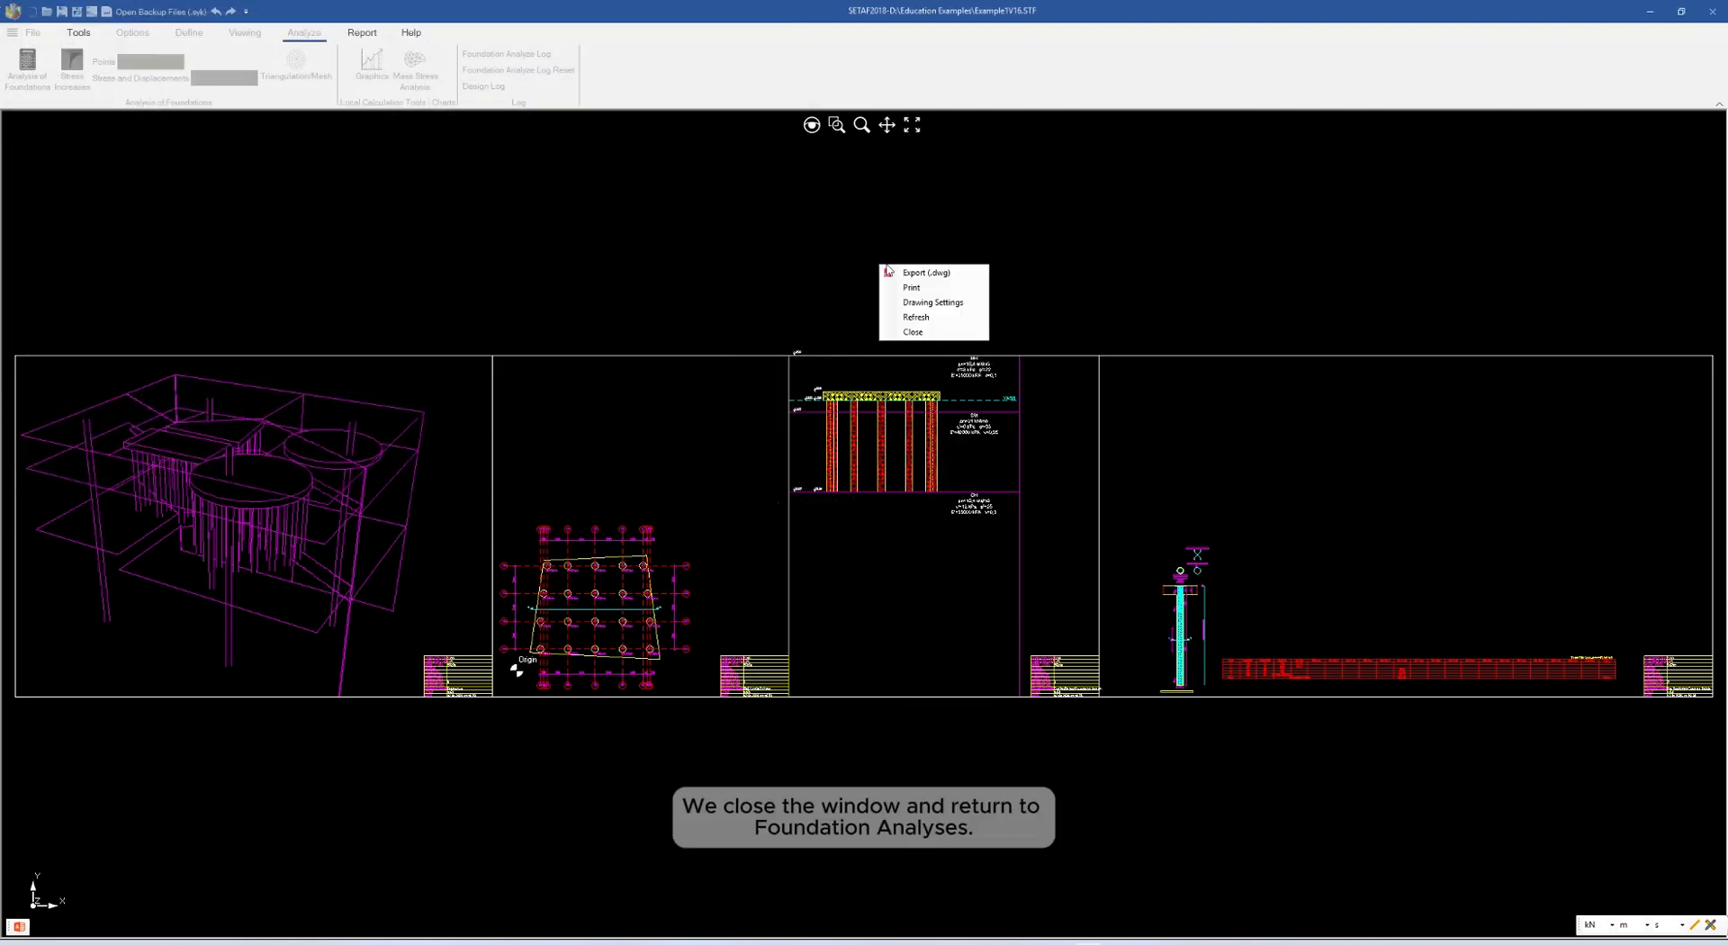
click(914, 332)
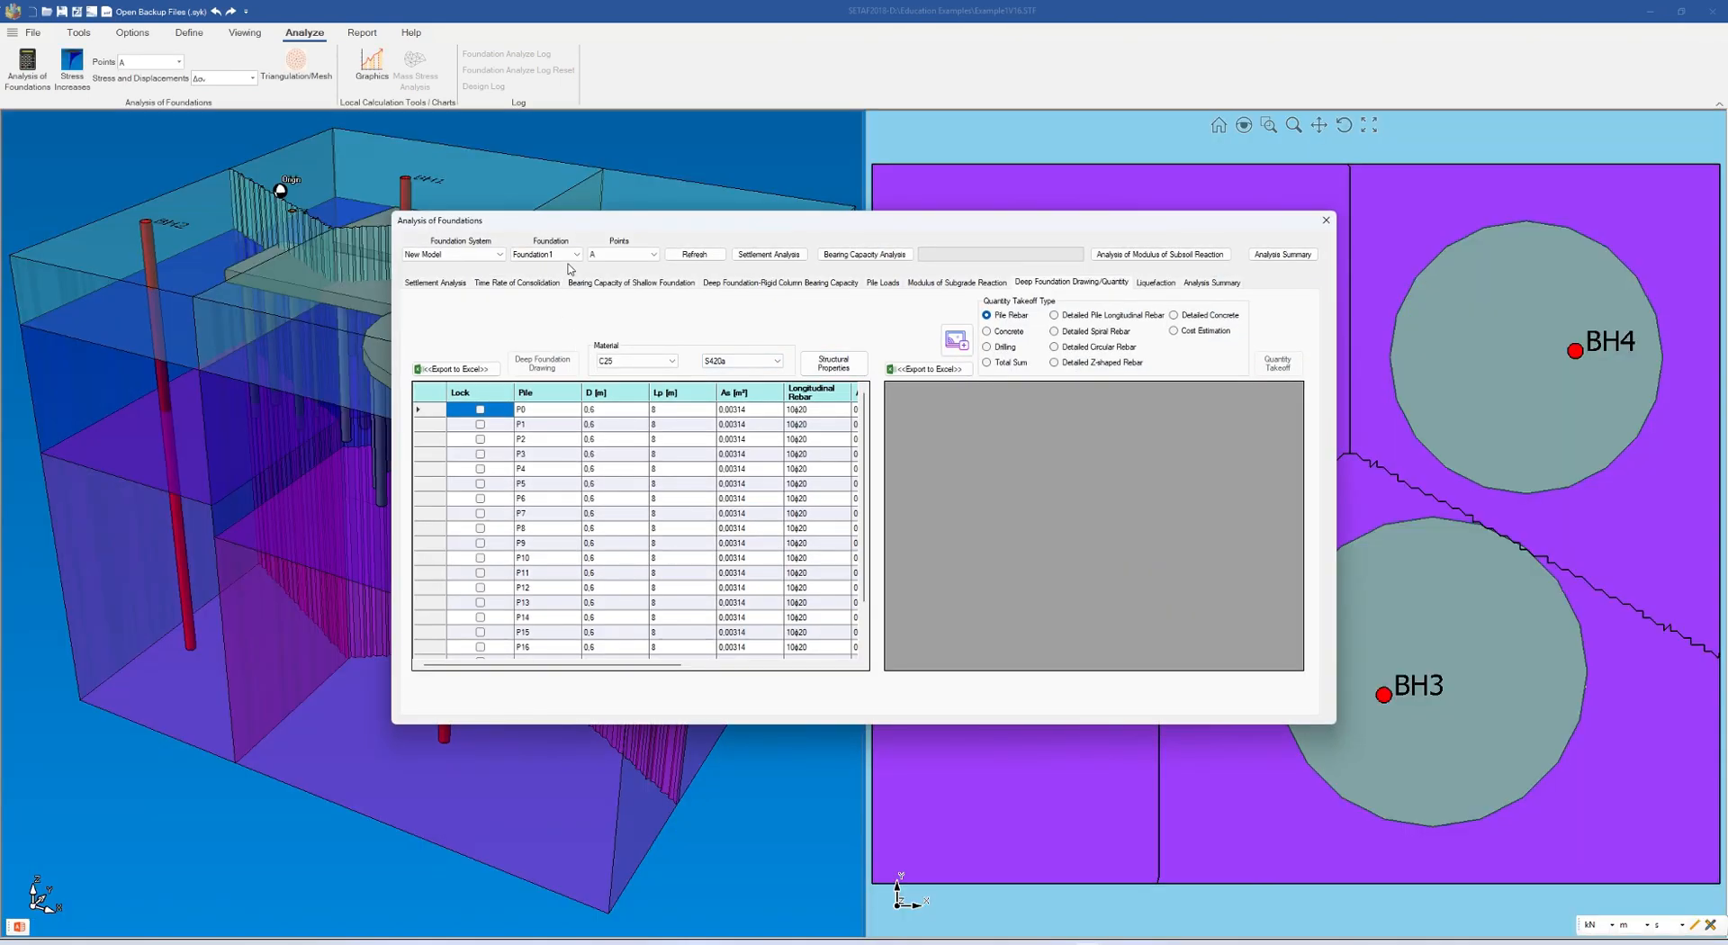
Select Foundation3 and check whether structural properties and deep foundation drawings are available for it
click(578, 257)
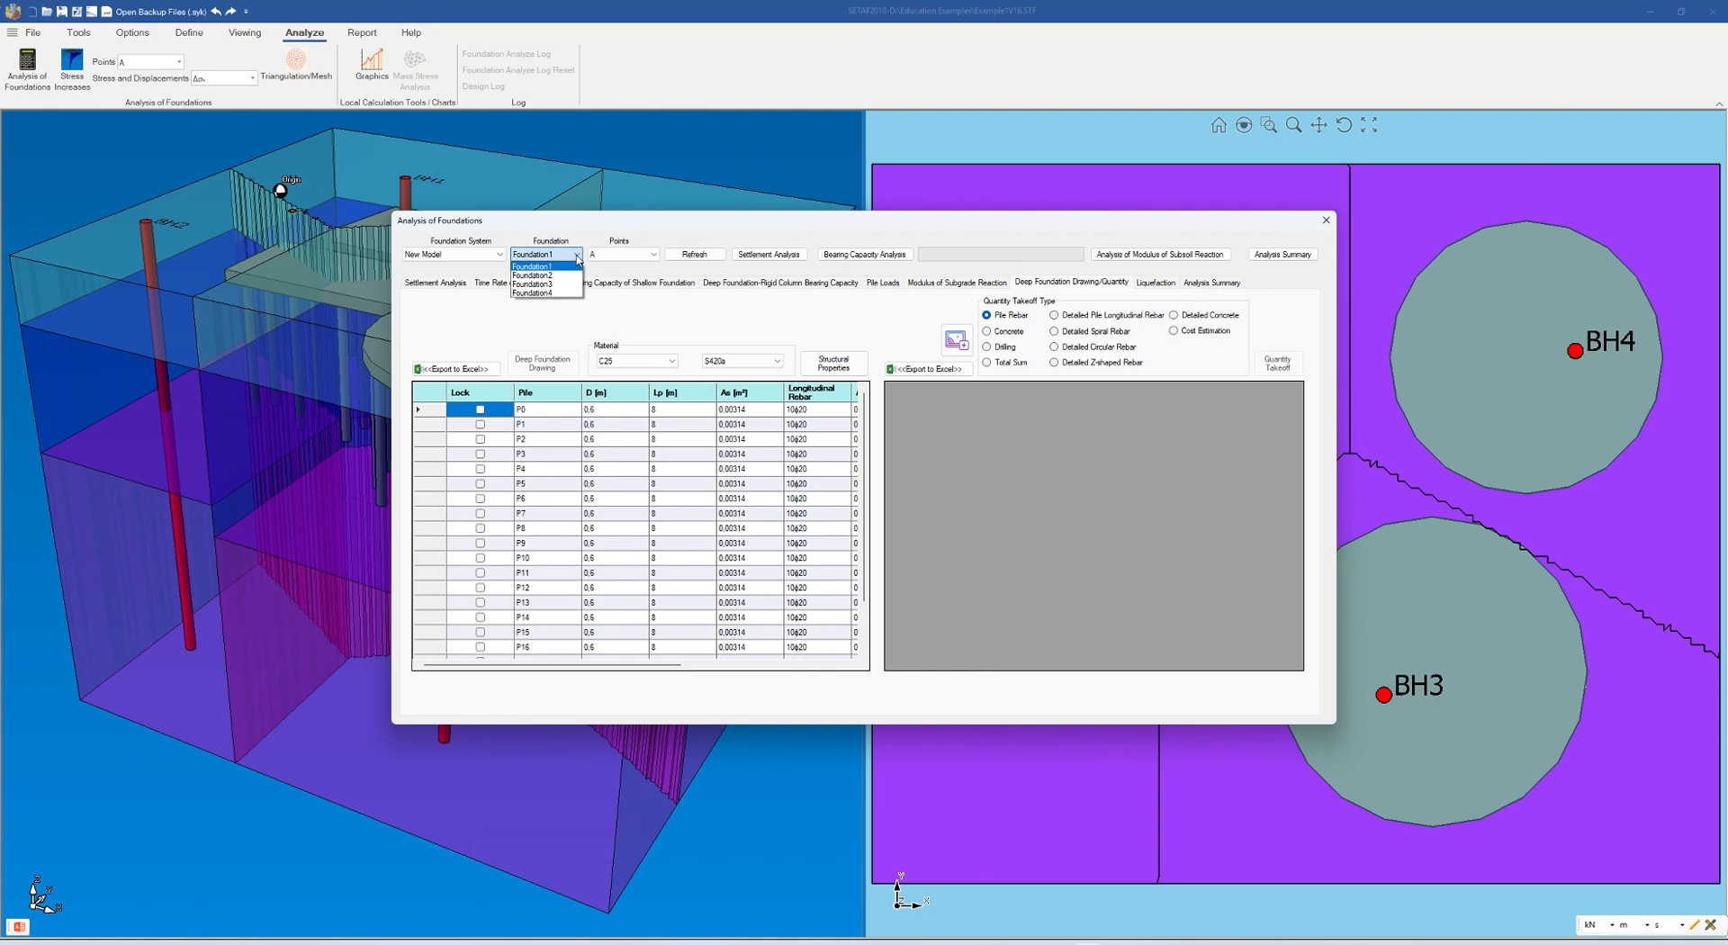
click(542, 284)
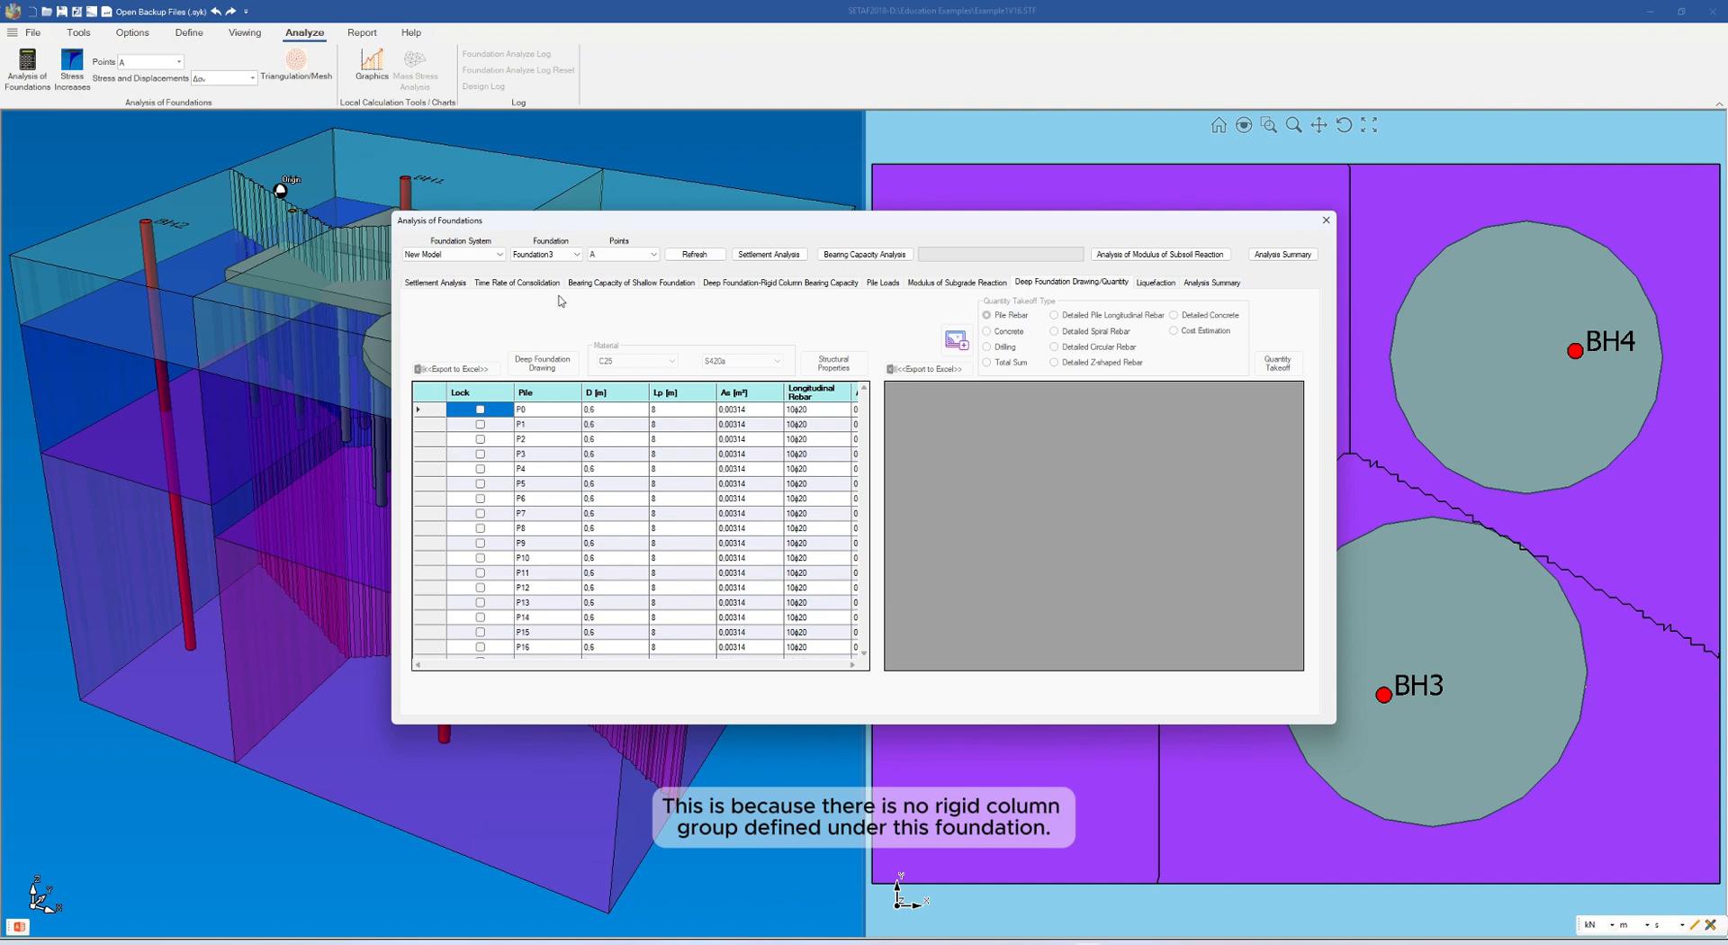
Generate the structural properties of Foundation4's jet grout columns and create its deep foundation drawings
click(576, 255)
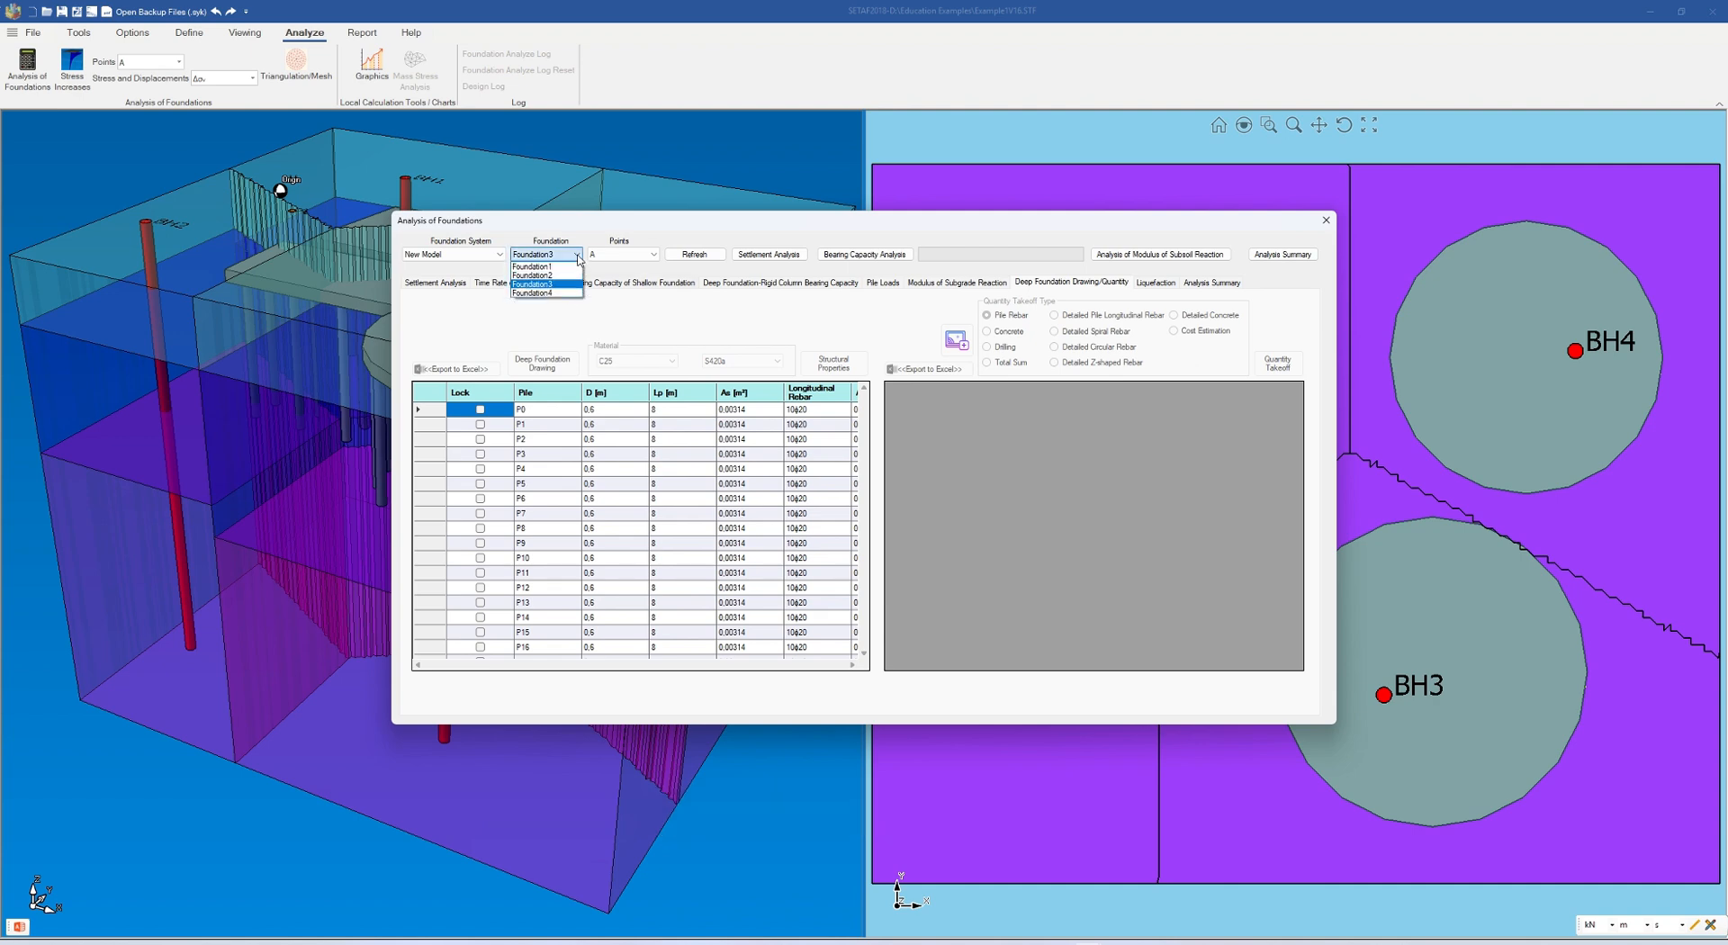
click(547, 294)
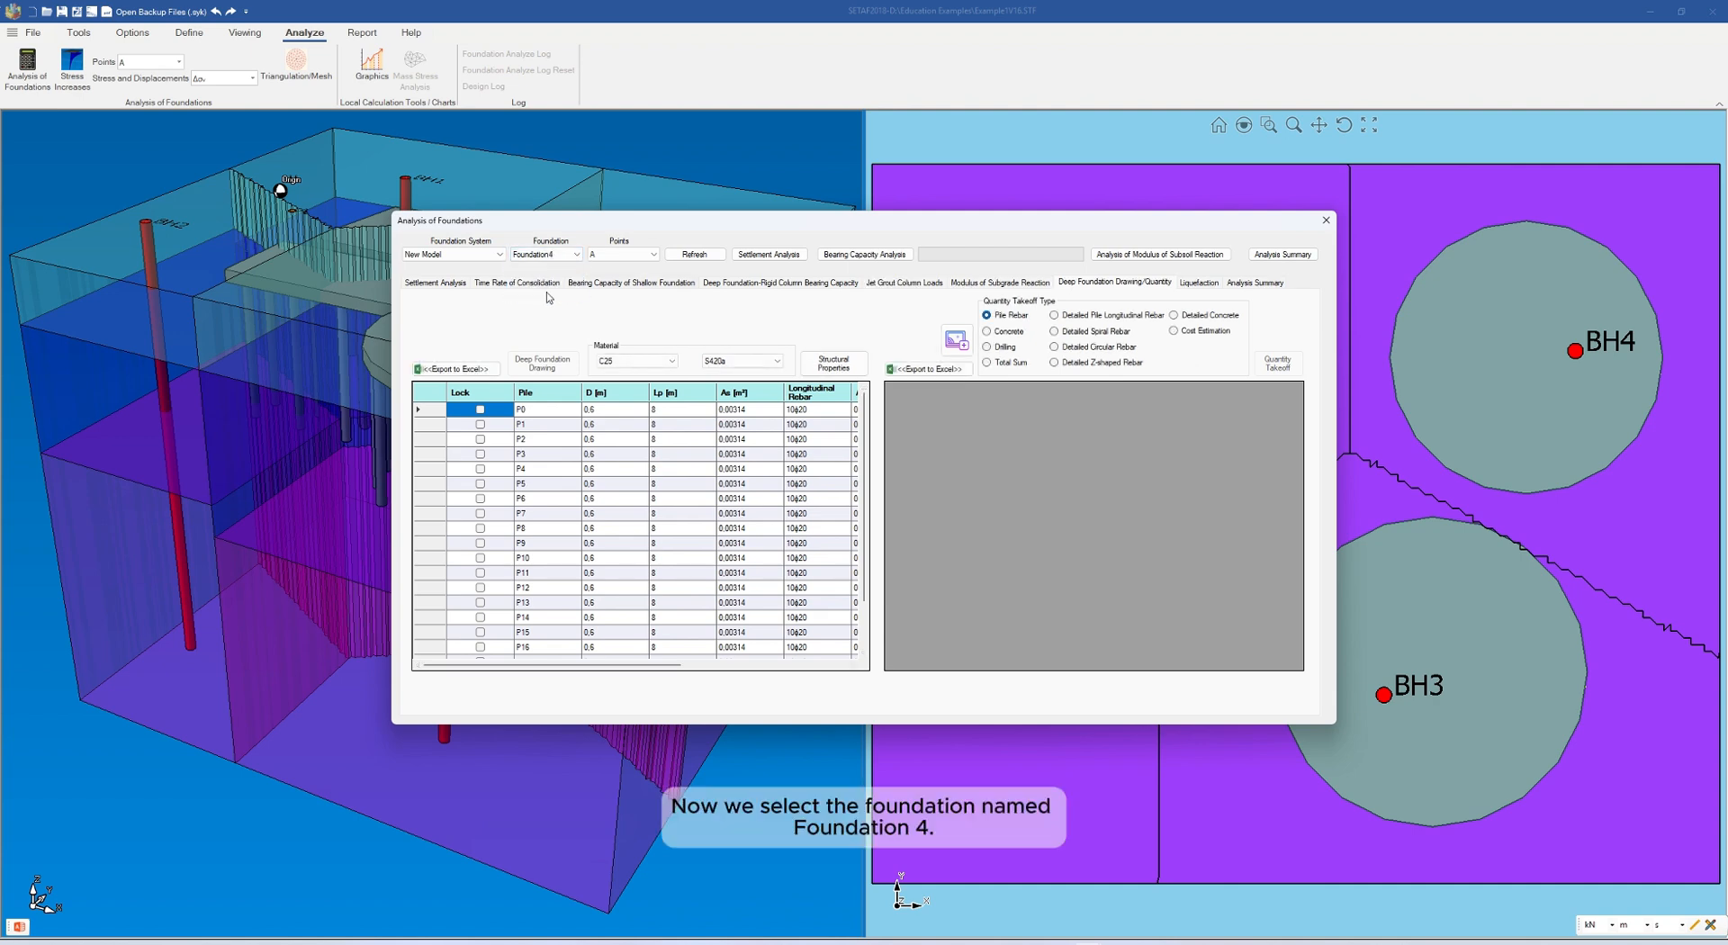
click(839, 377)
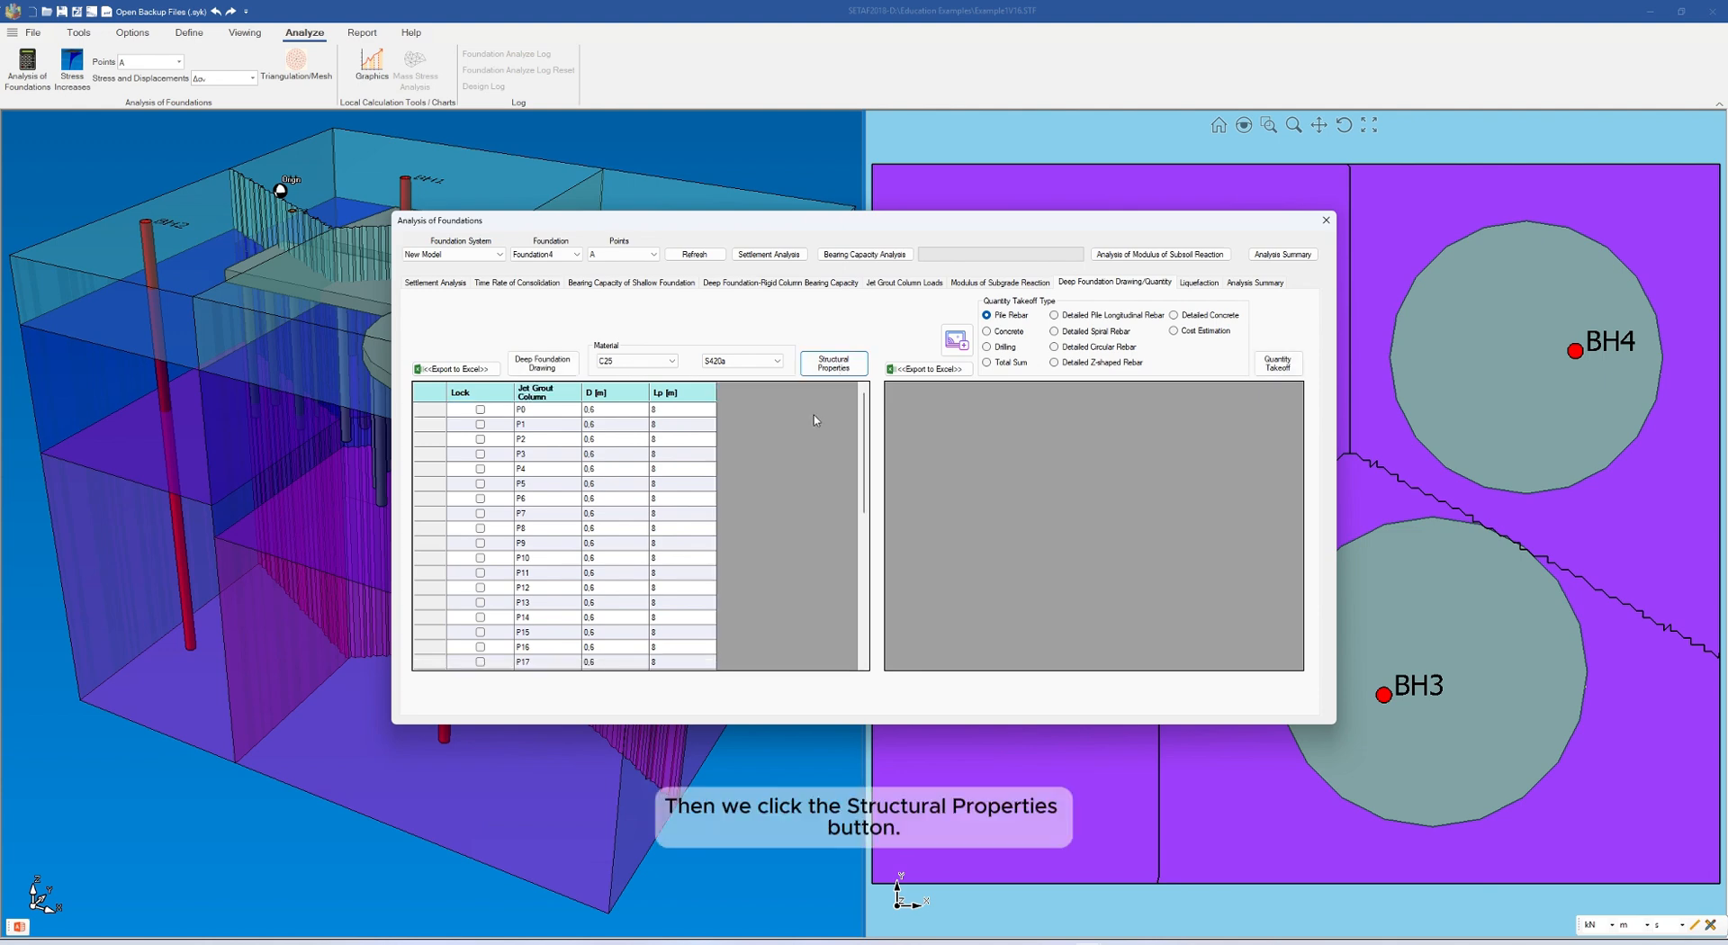
click(542, 371)
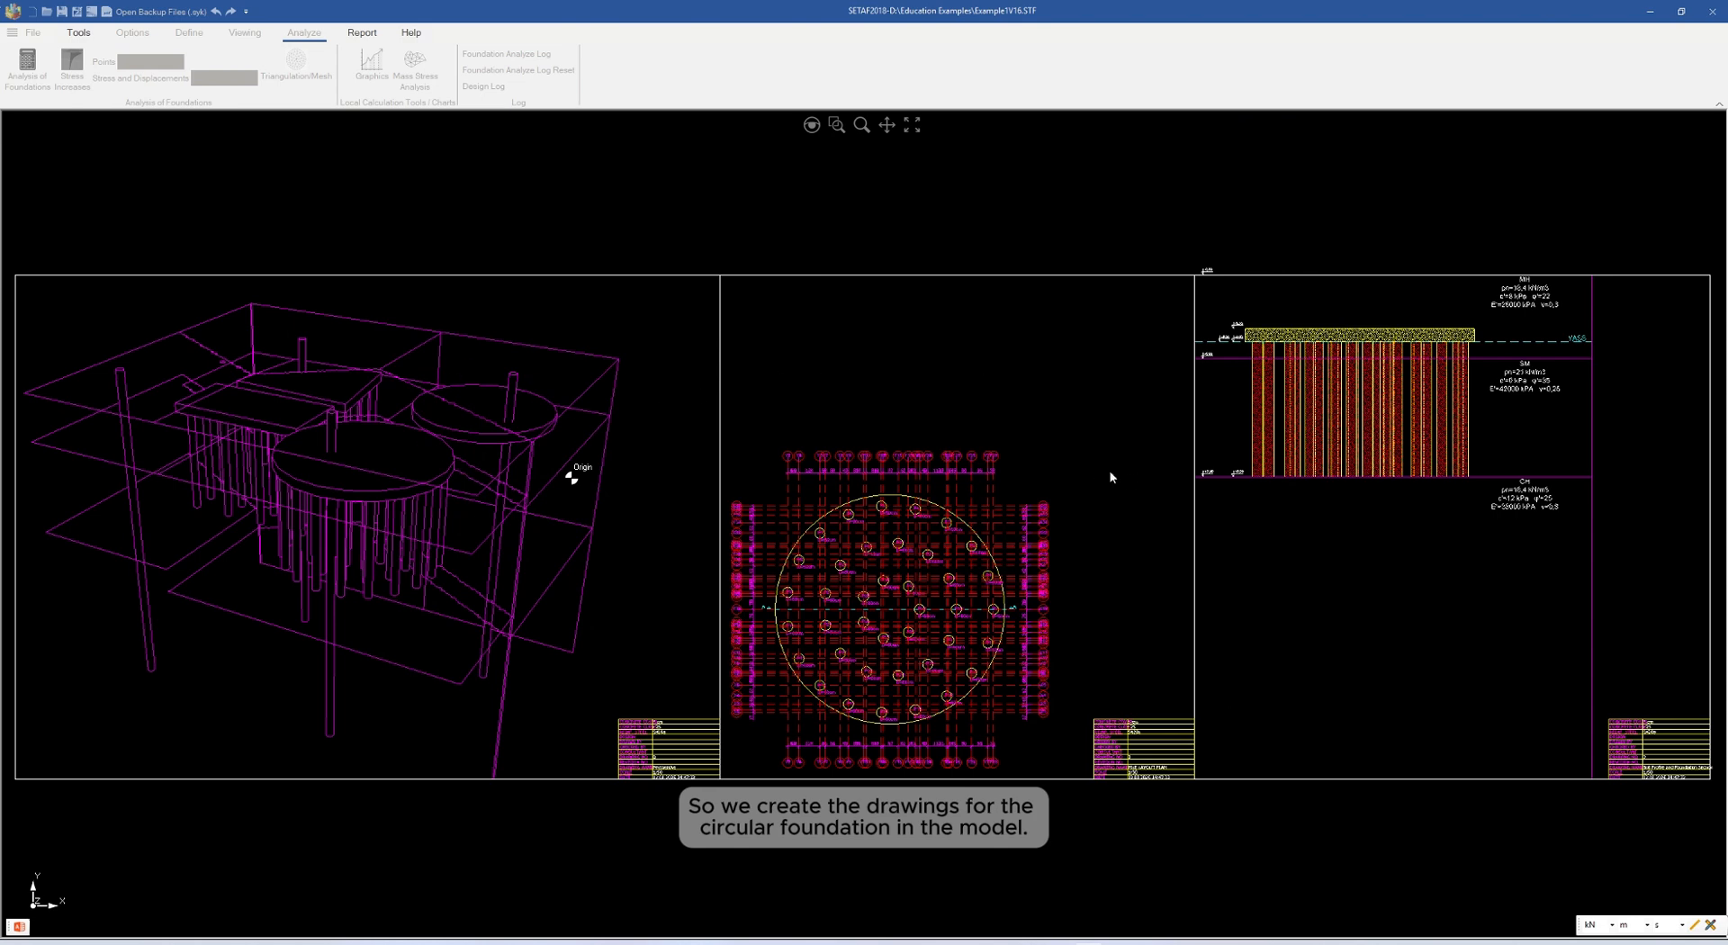
Examine the perspective, column layout plan and section sheets of the circular foundation, and return to the full overview
scroll(1089, 460, down, 2)
scroll(1087, 459, up, 5)
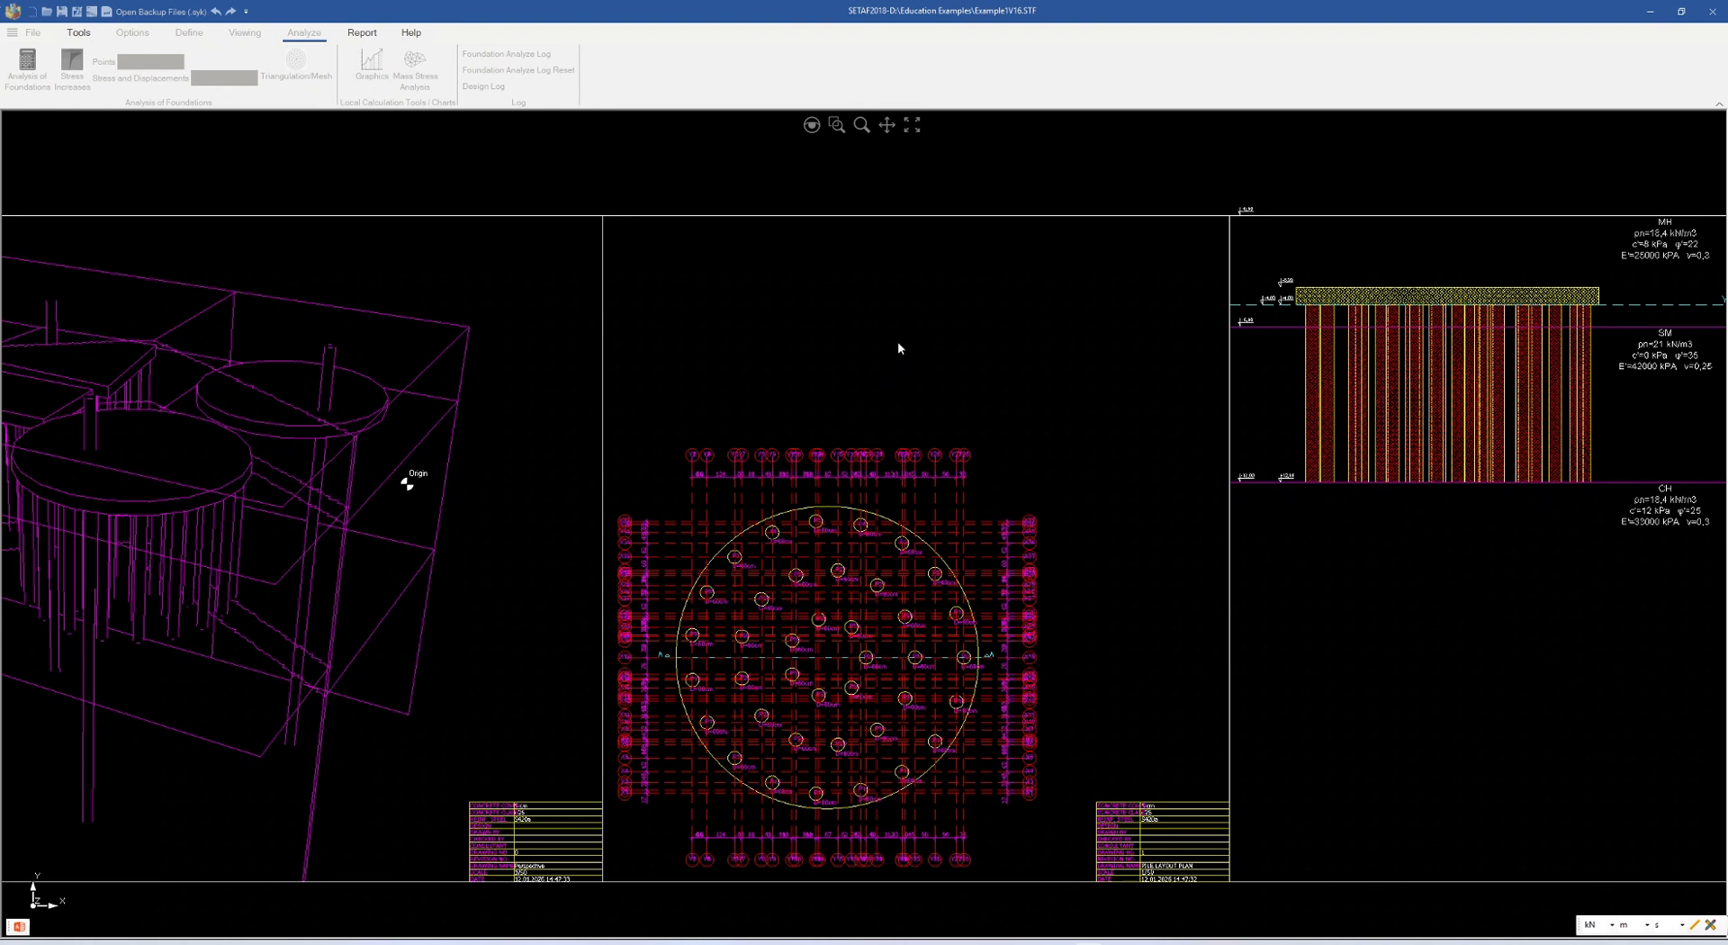
scroll(847, 369, down, 2)
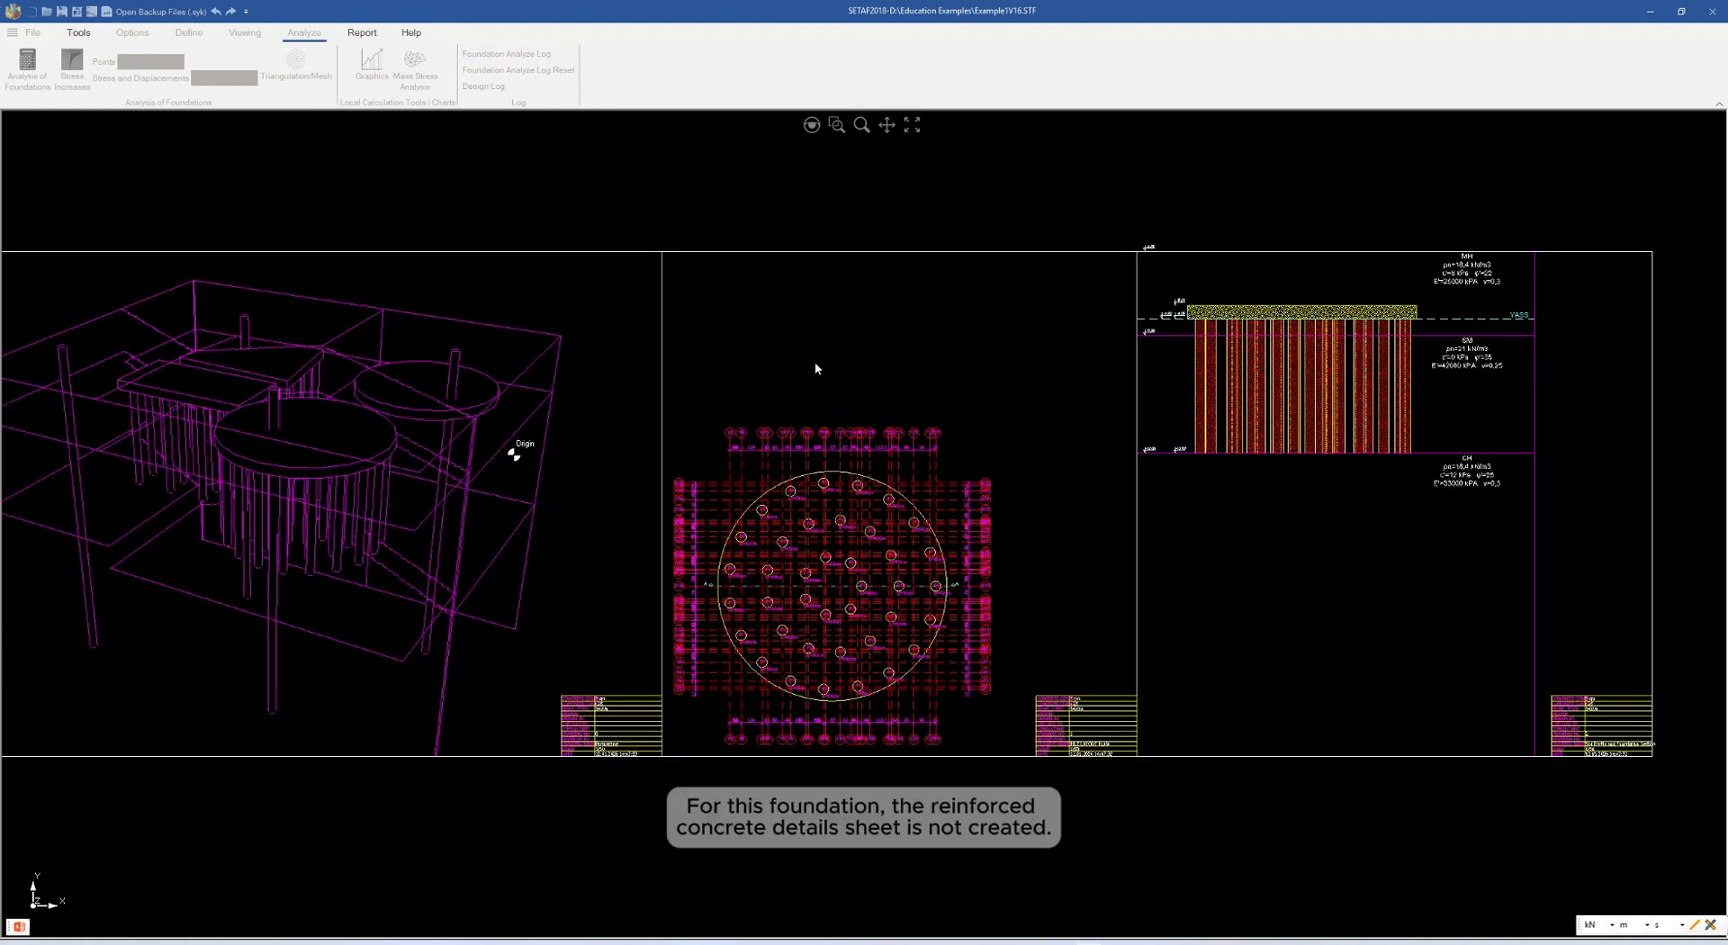
click(912, 126)
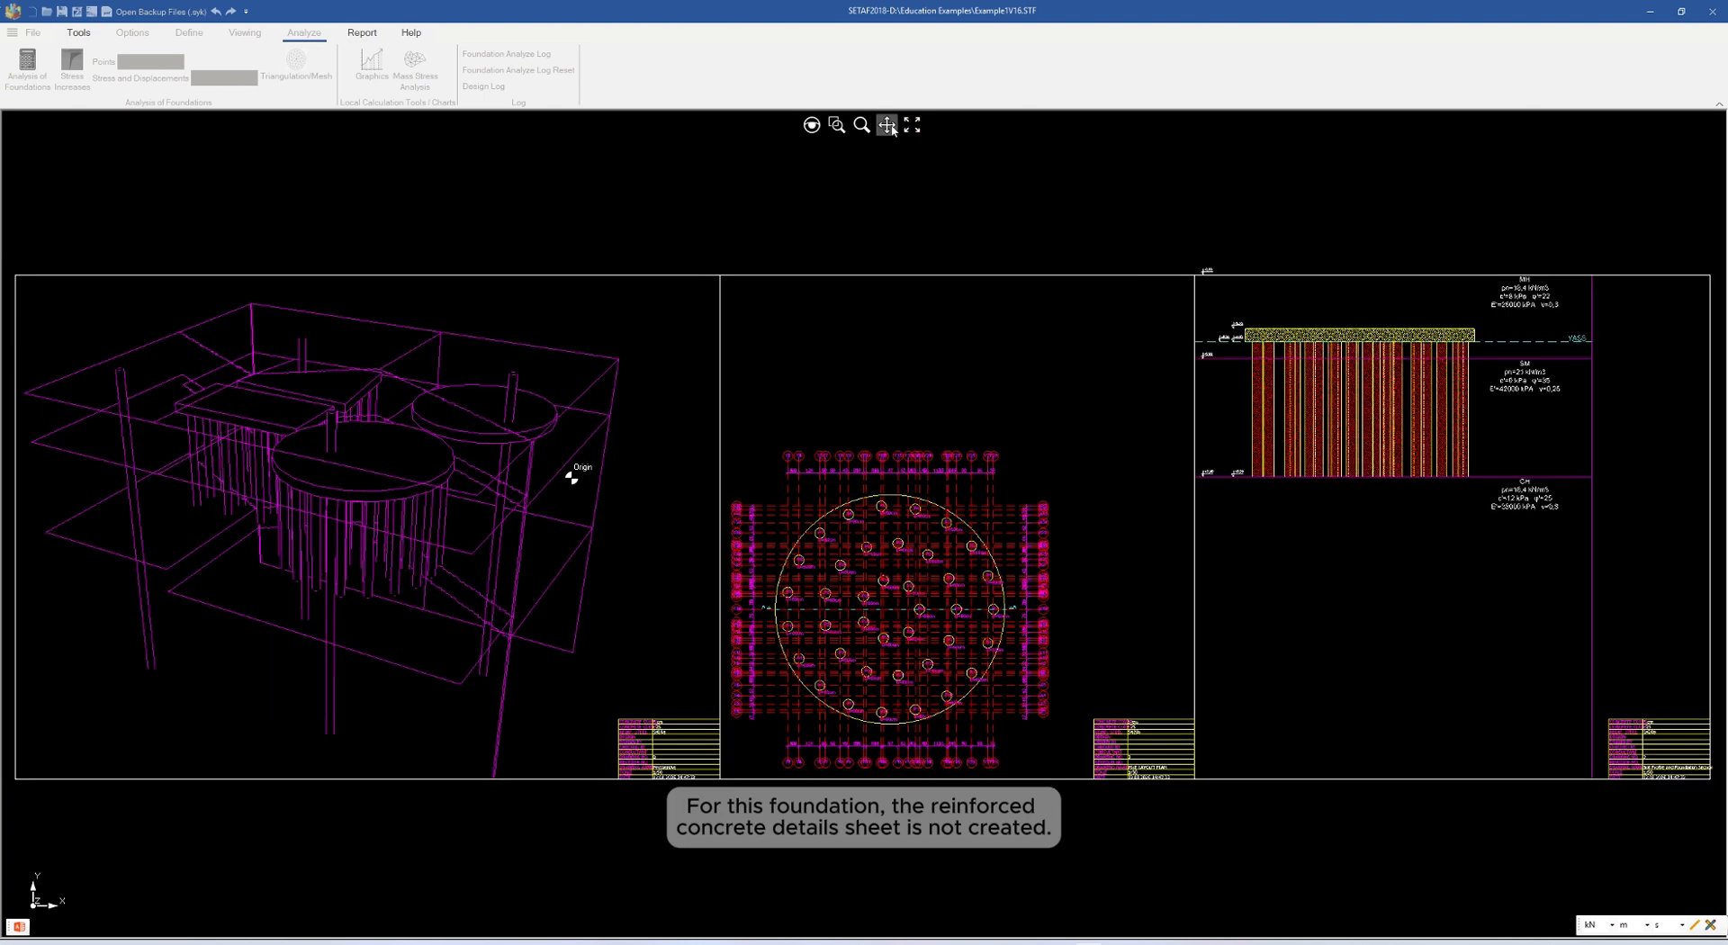
click(886, 124)
drag(1153, 312, 1022, 297)
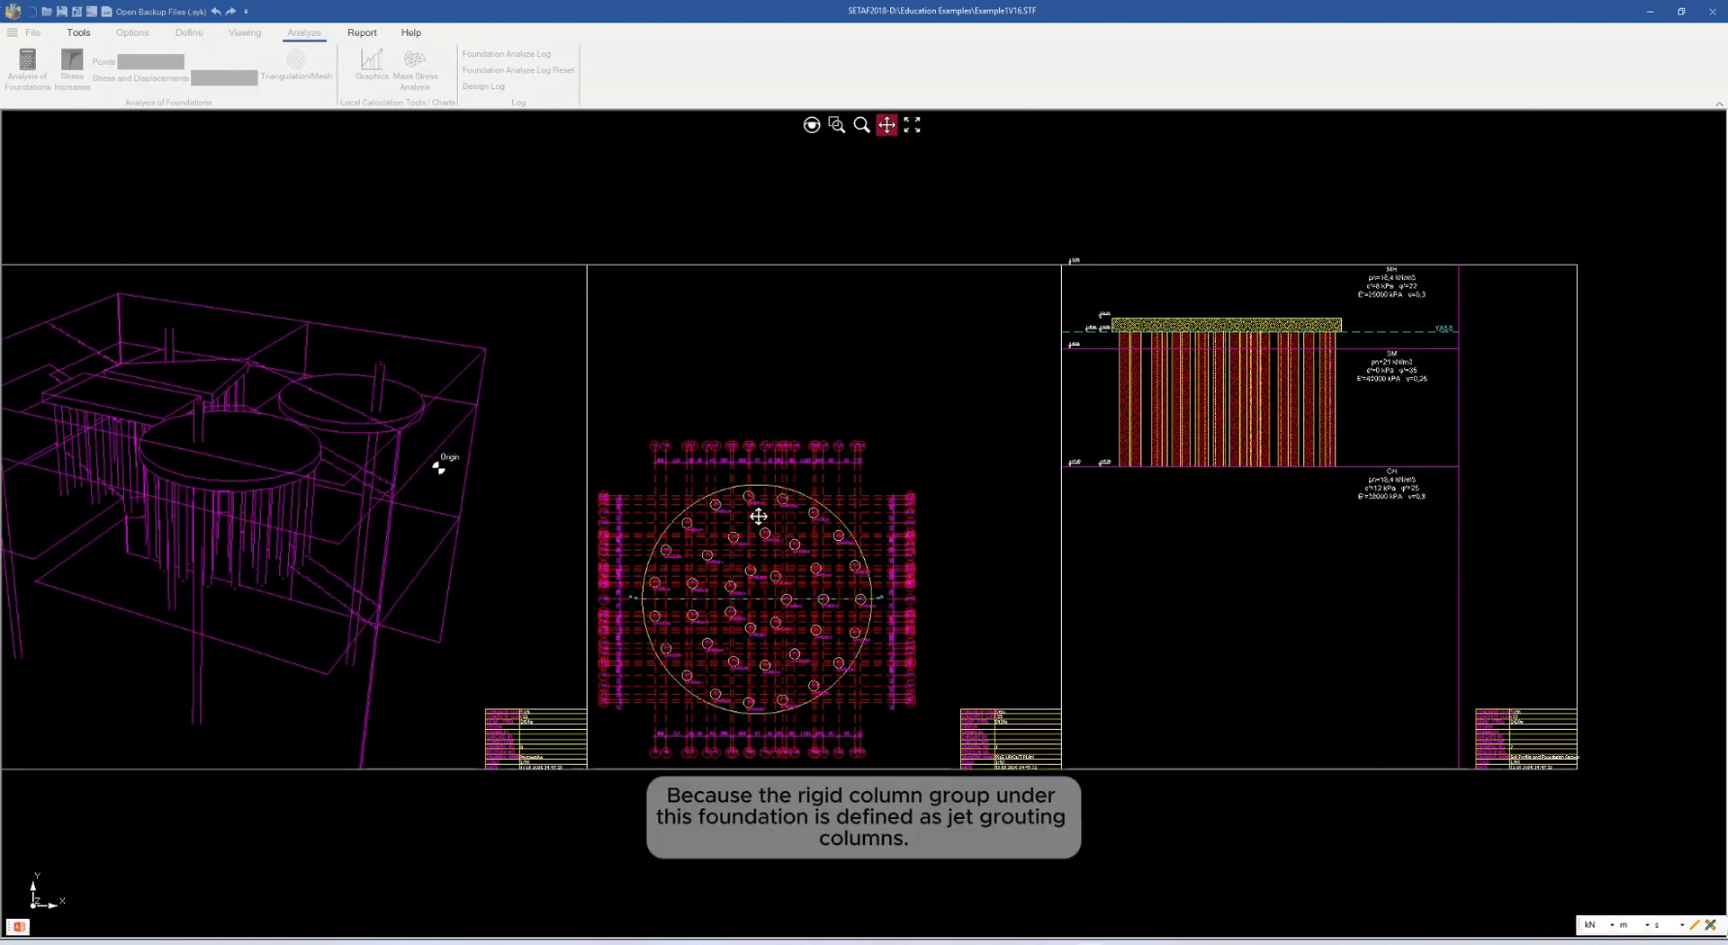
drag(802, 305, 916, 317)
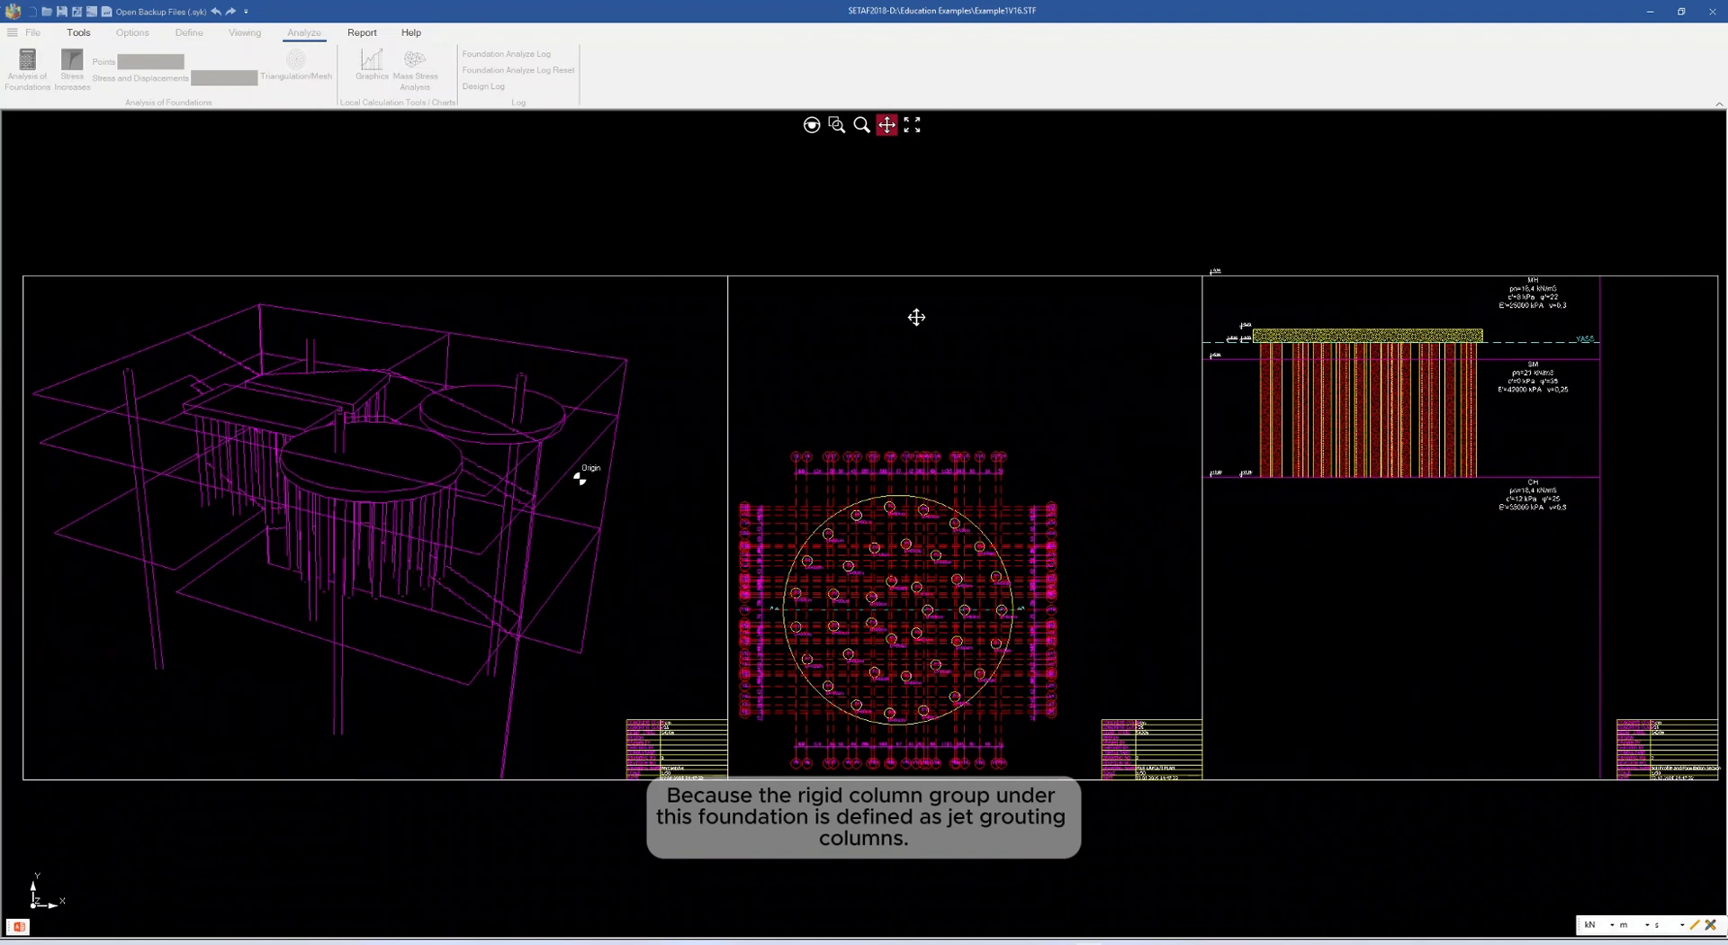
click(911, 126)
Export the drawings as a DWG file named Foundation4Drawings in the Education Examples folder, and close the drawing sheets
right_click(868, 300)
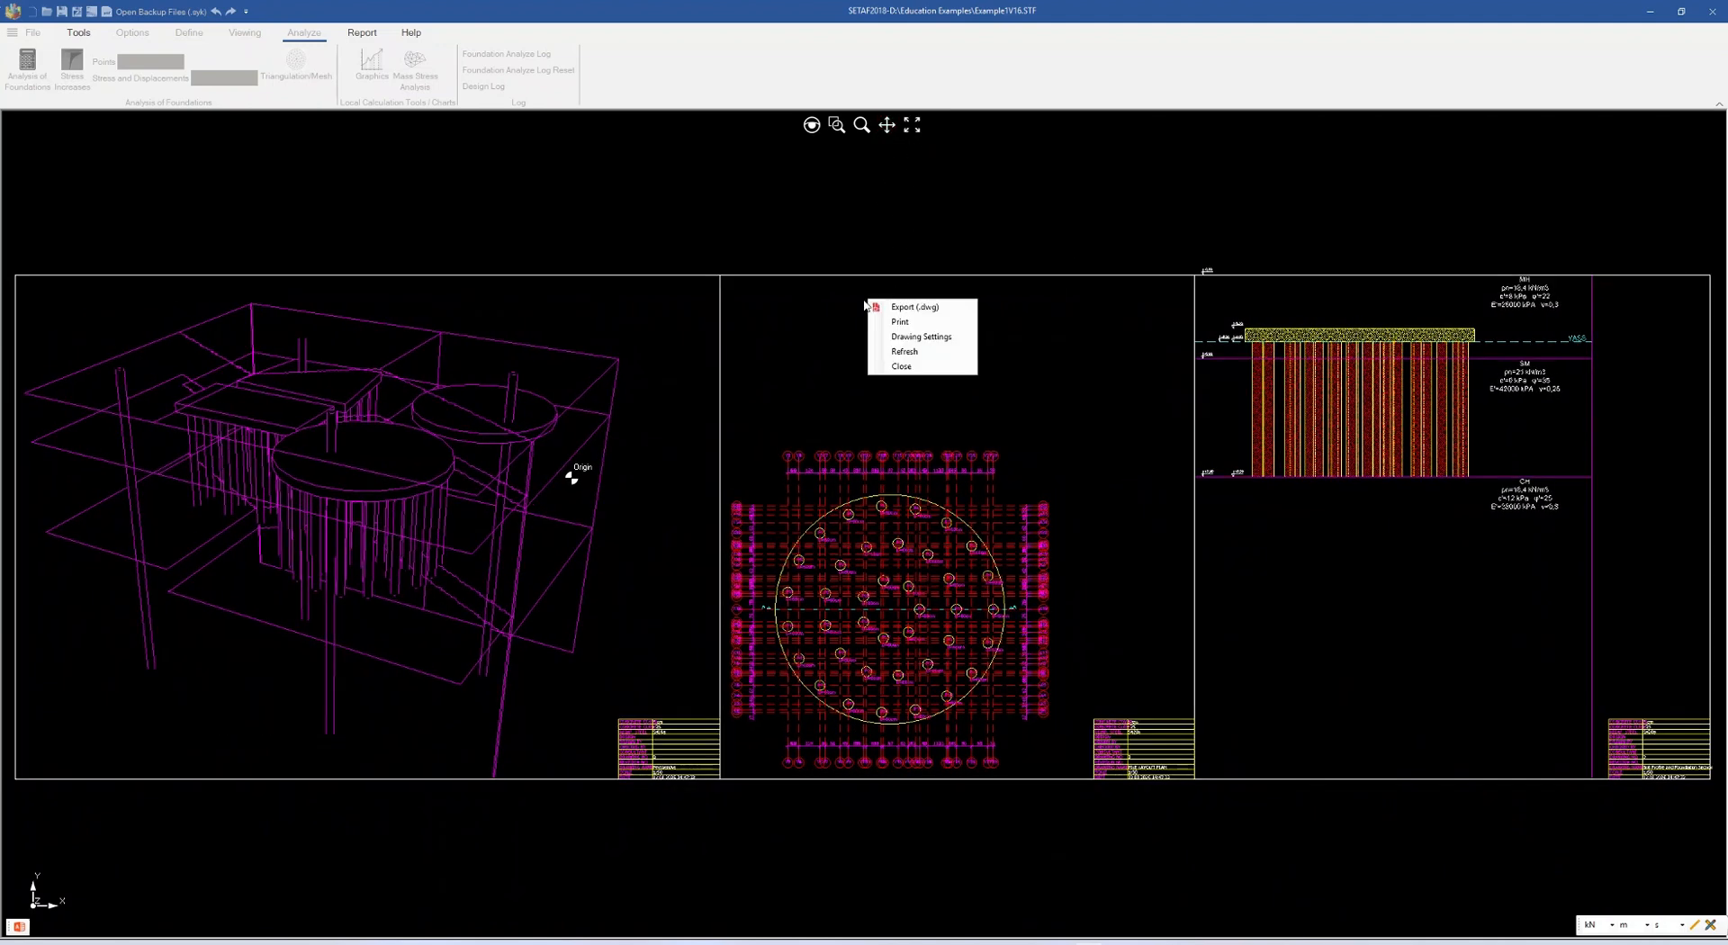
click(902, 308)
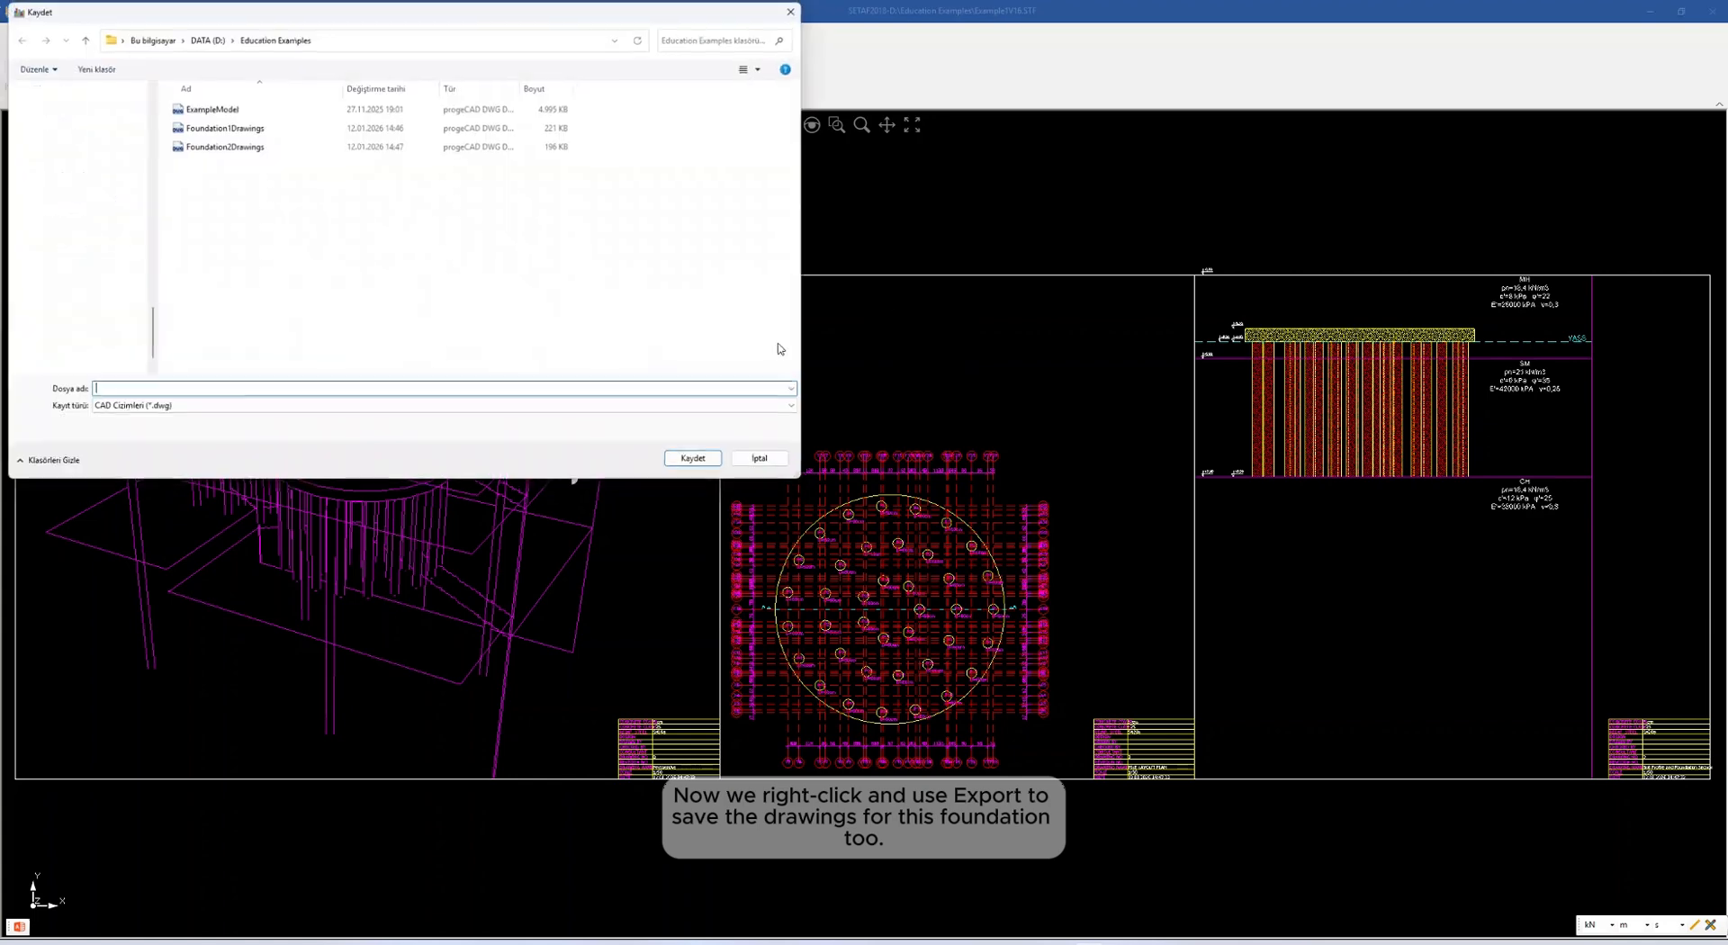
click(187, 146)
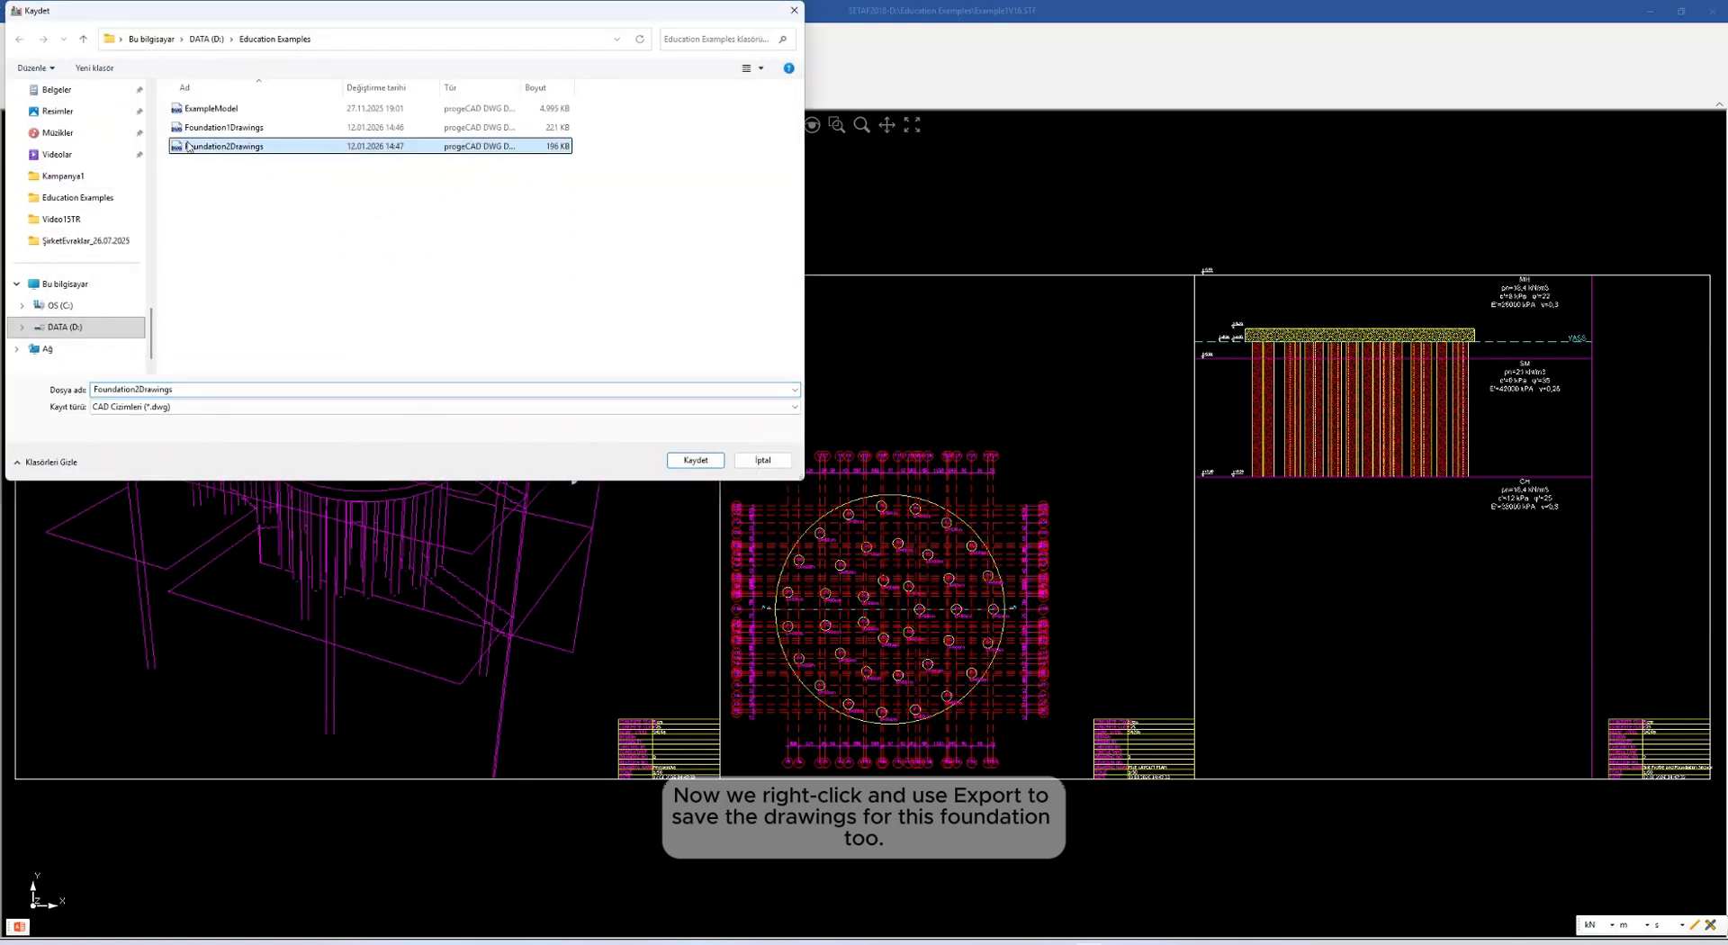
click(136, 389)
click(137, 389)
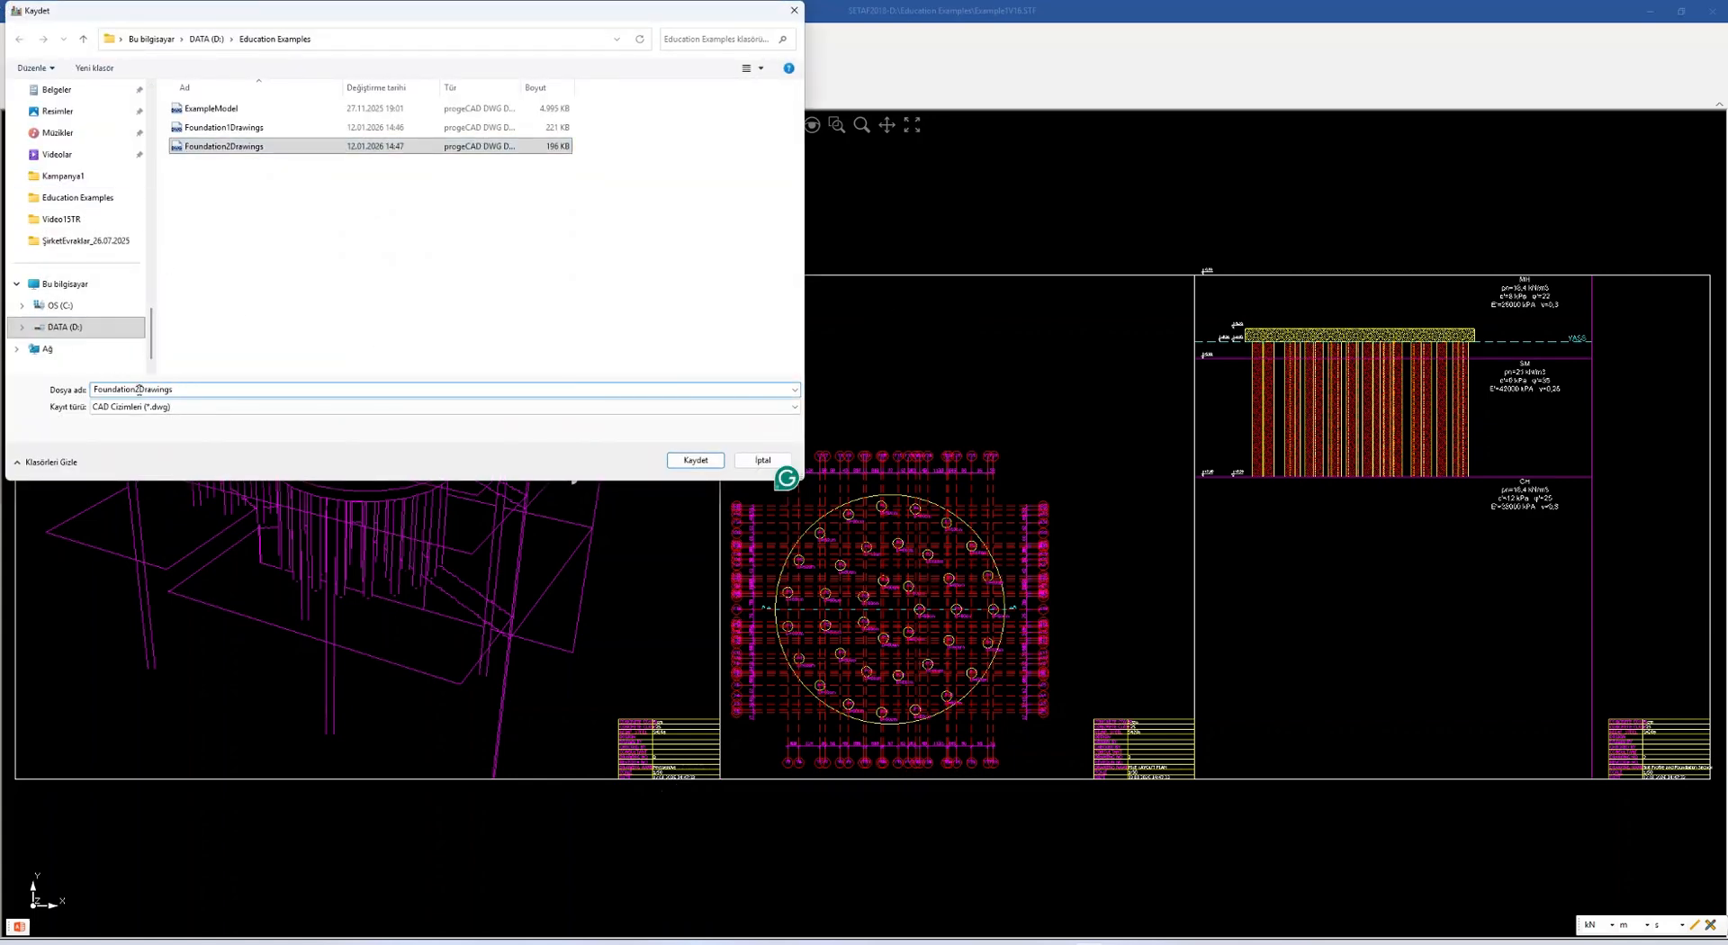
key(BackSpace)
text(4)
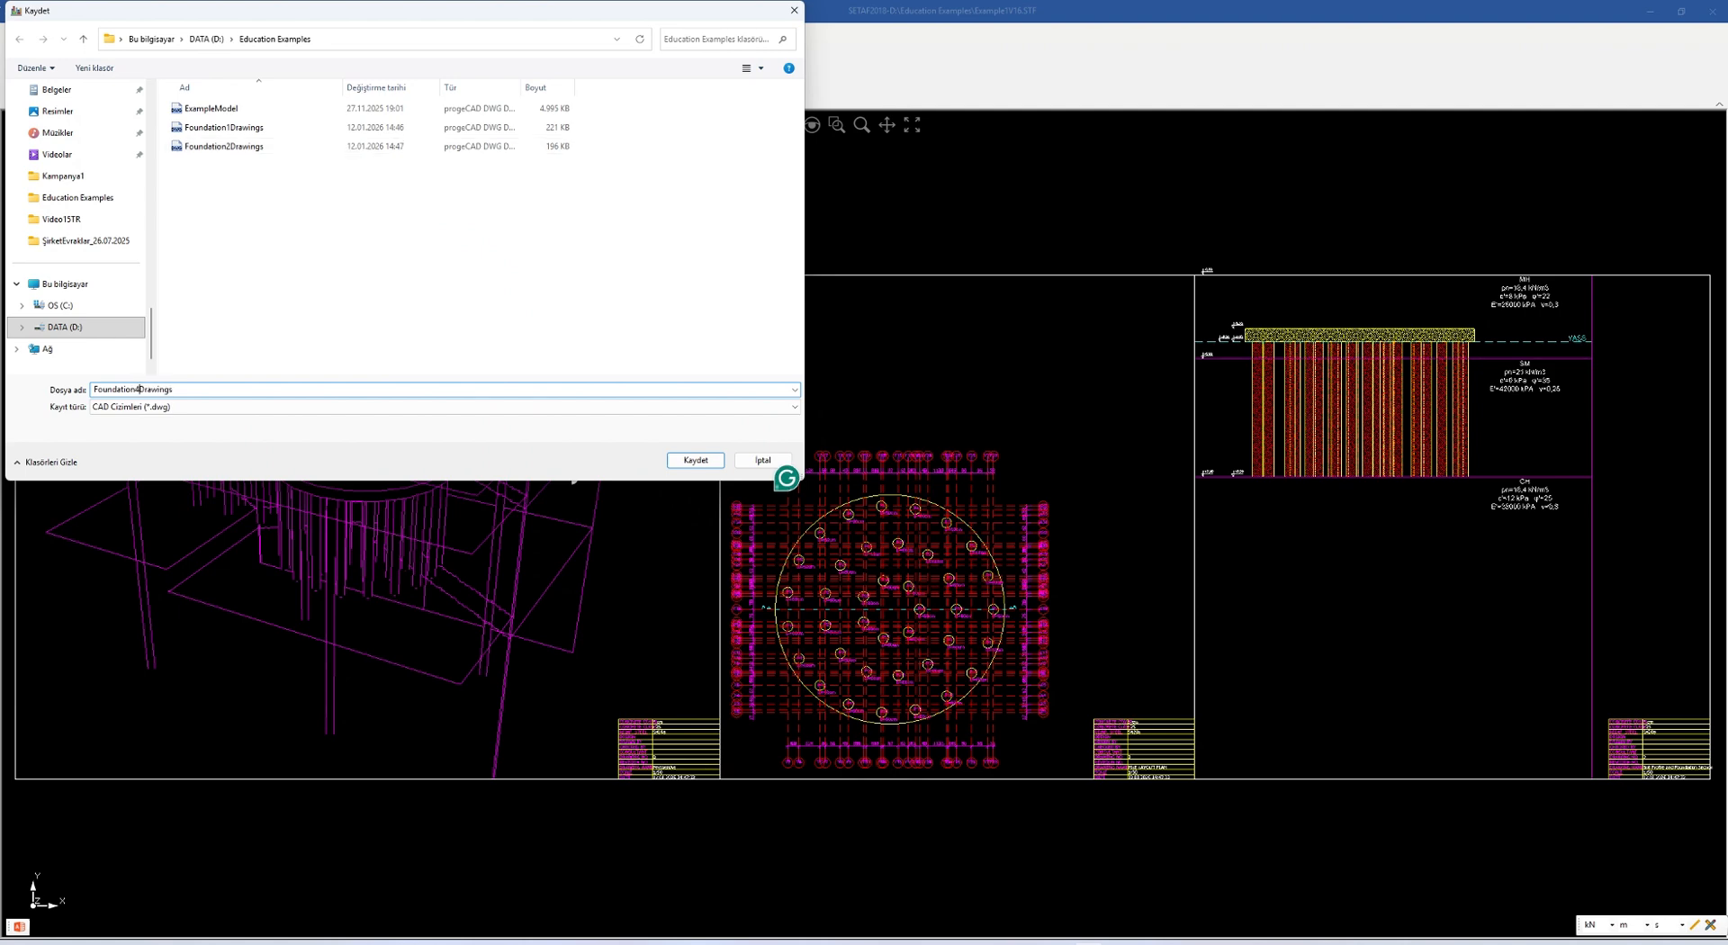
click(695, 461)
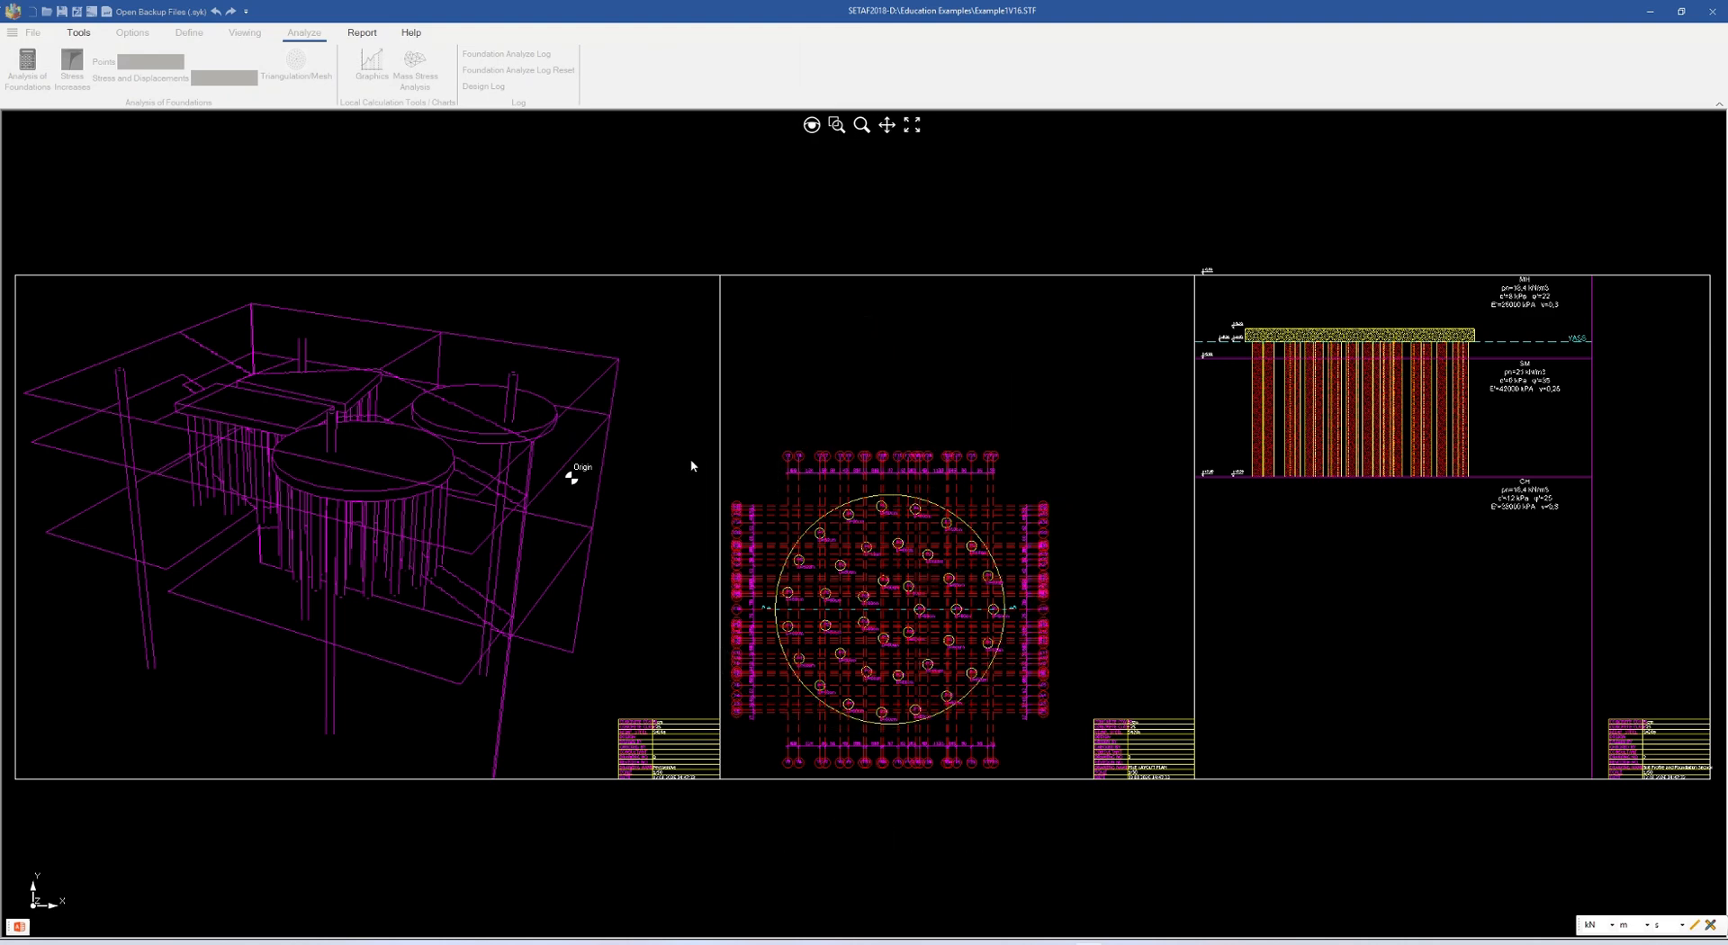
right_click(905, 336)
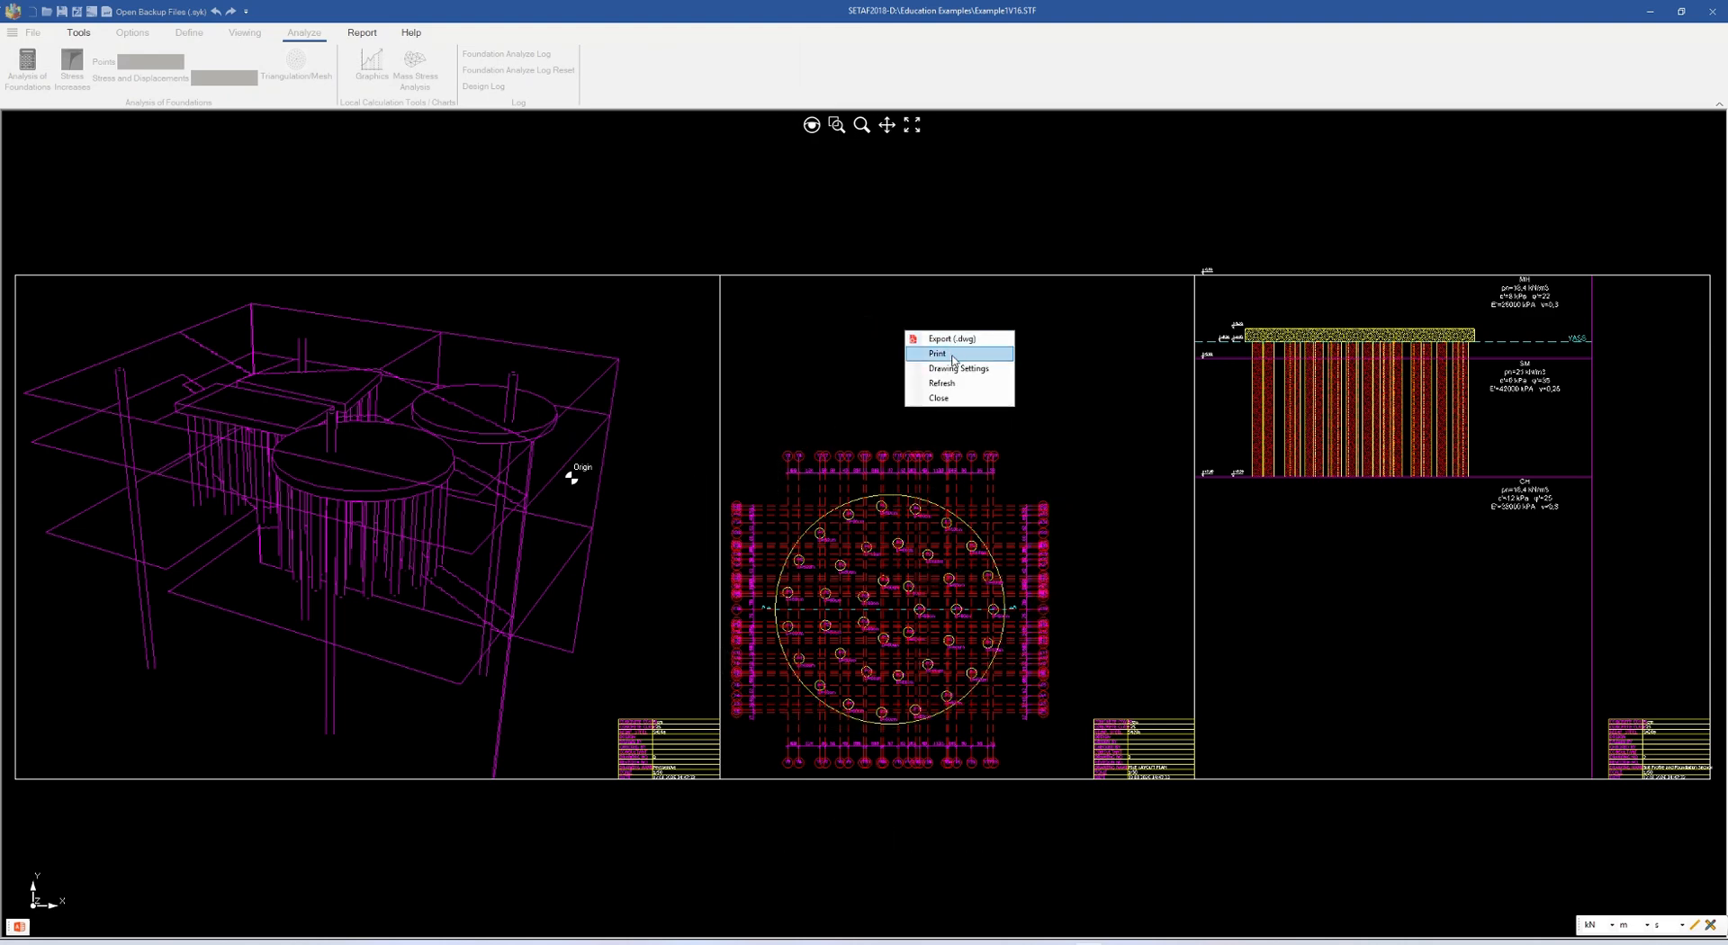
click(939, 398)
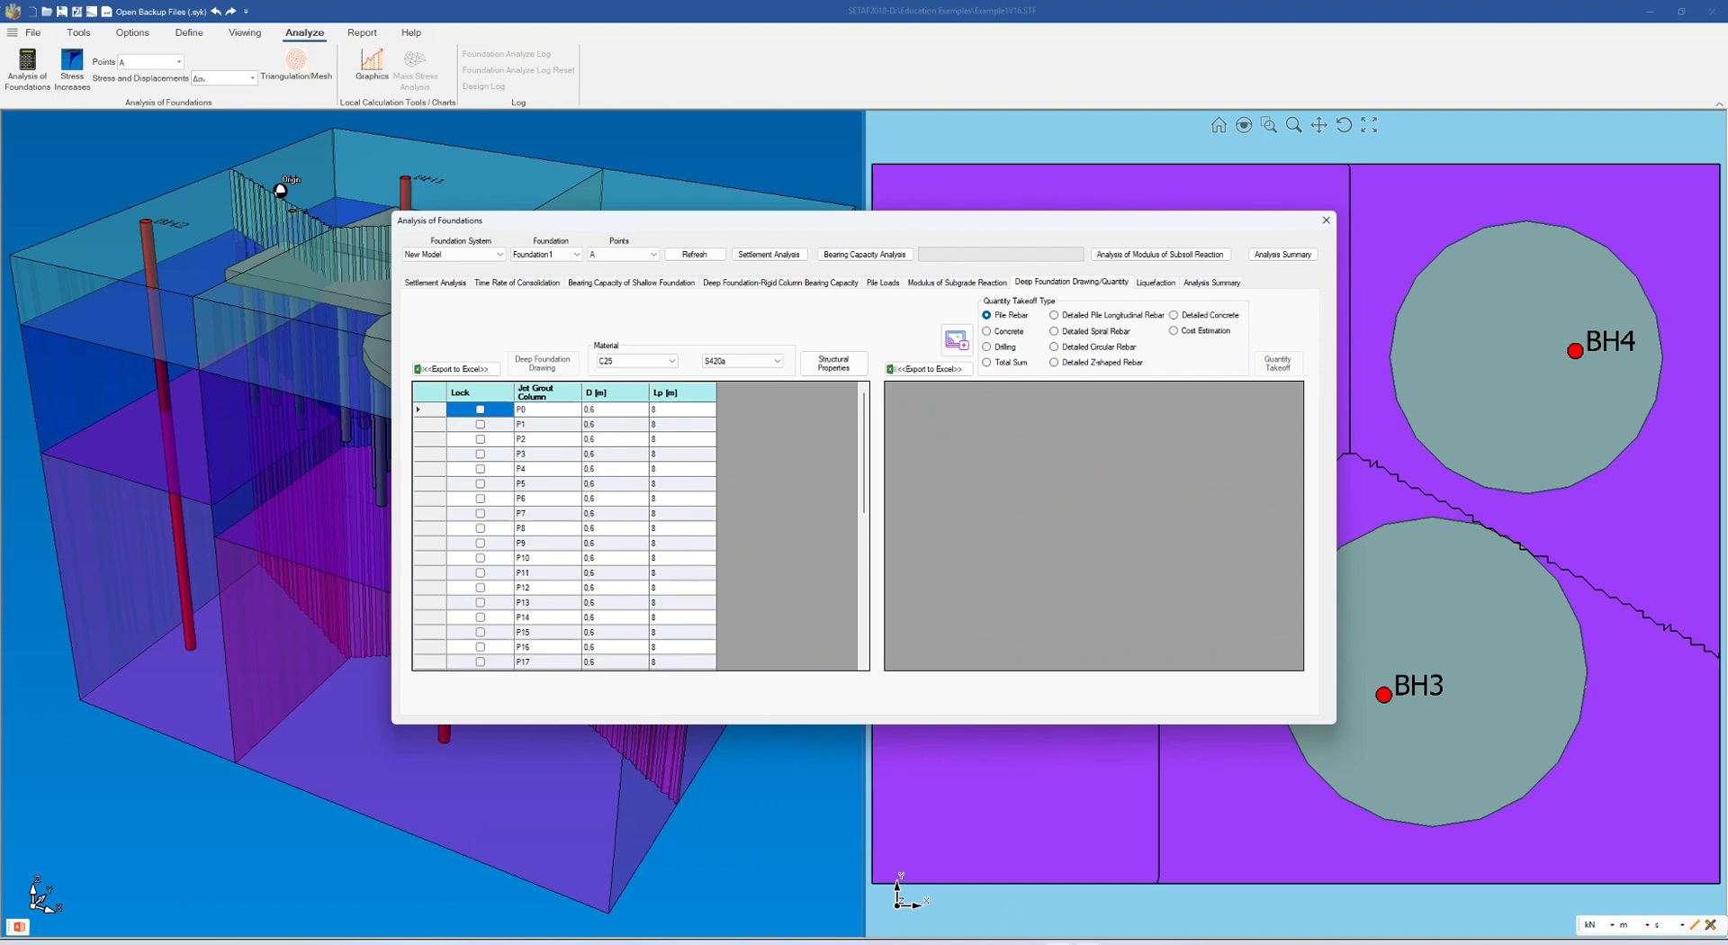
Switch to progeCAD and open the Foundation1Drawings file from the Education Examples folder
mouse_move(1030, 944)
click(1103, 888)
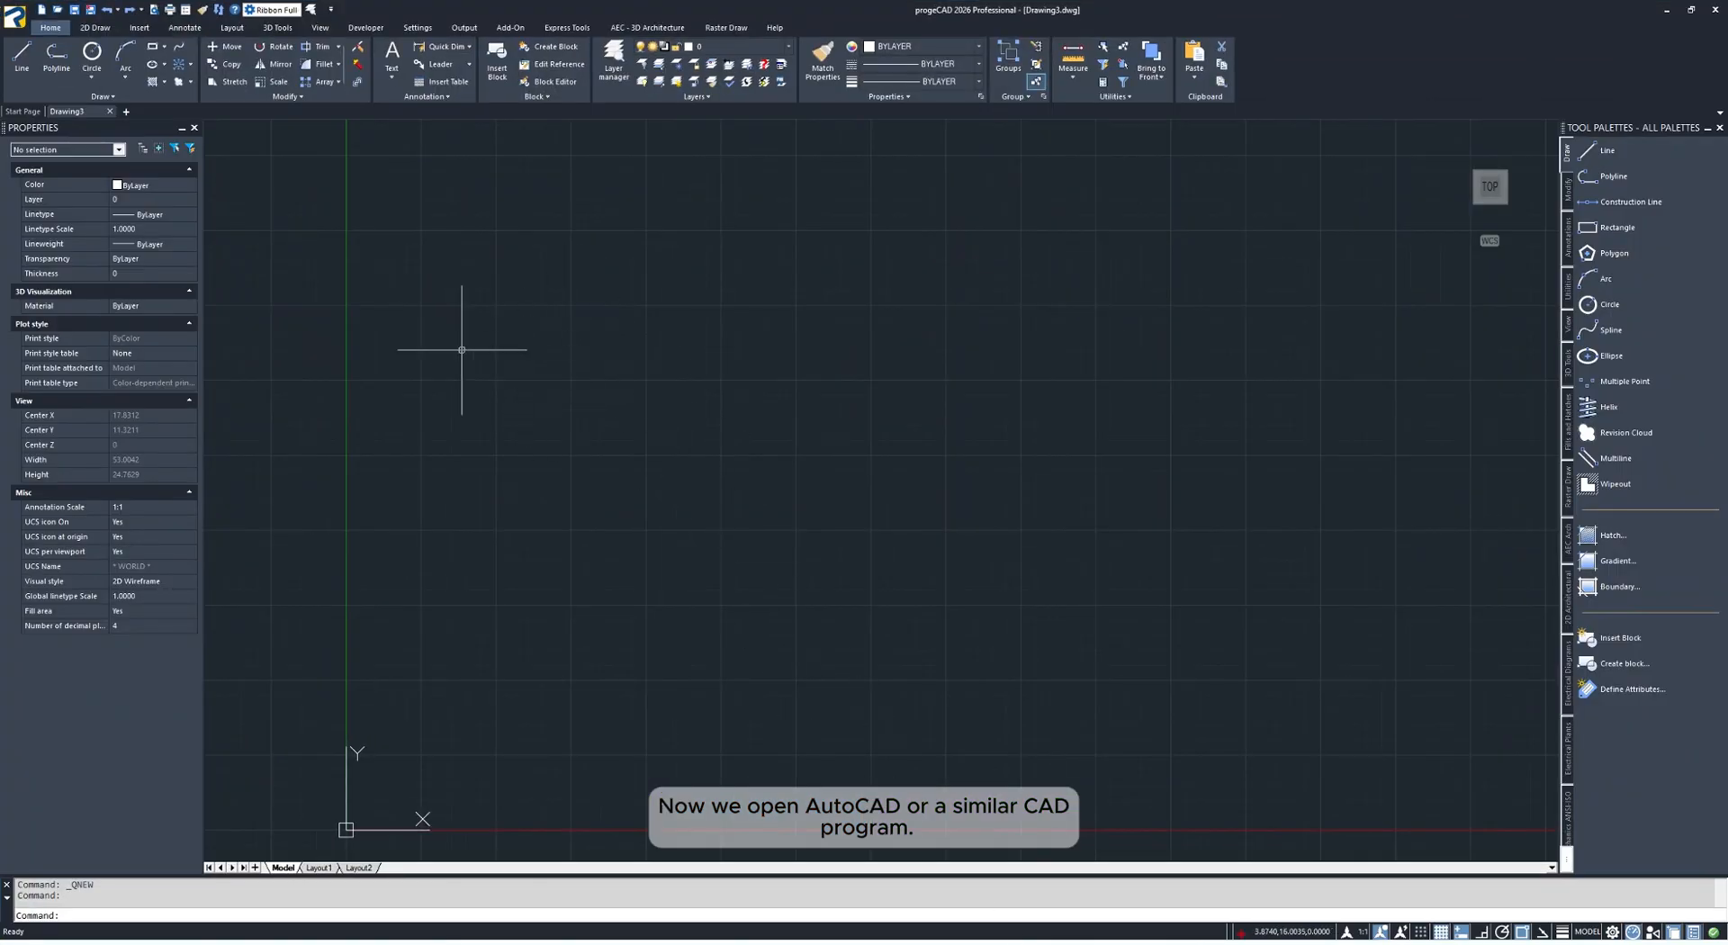
click(59, 13)
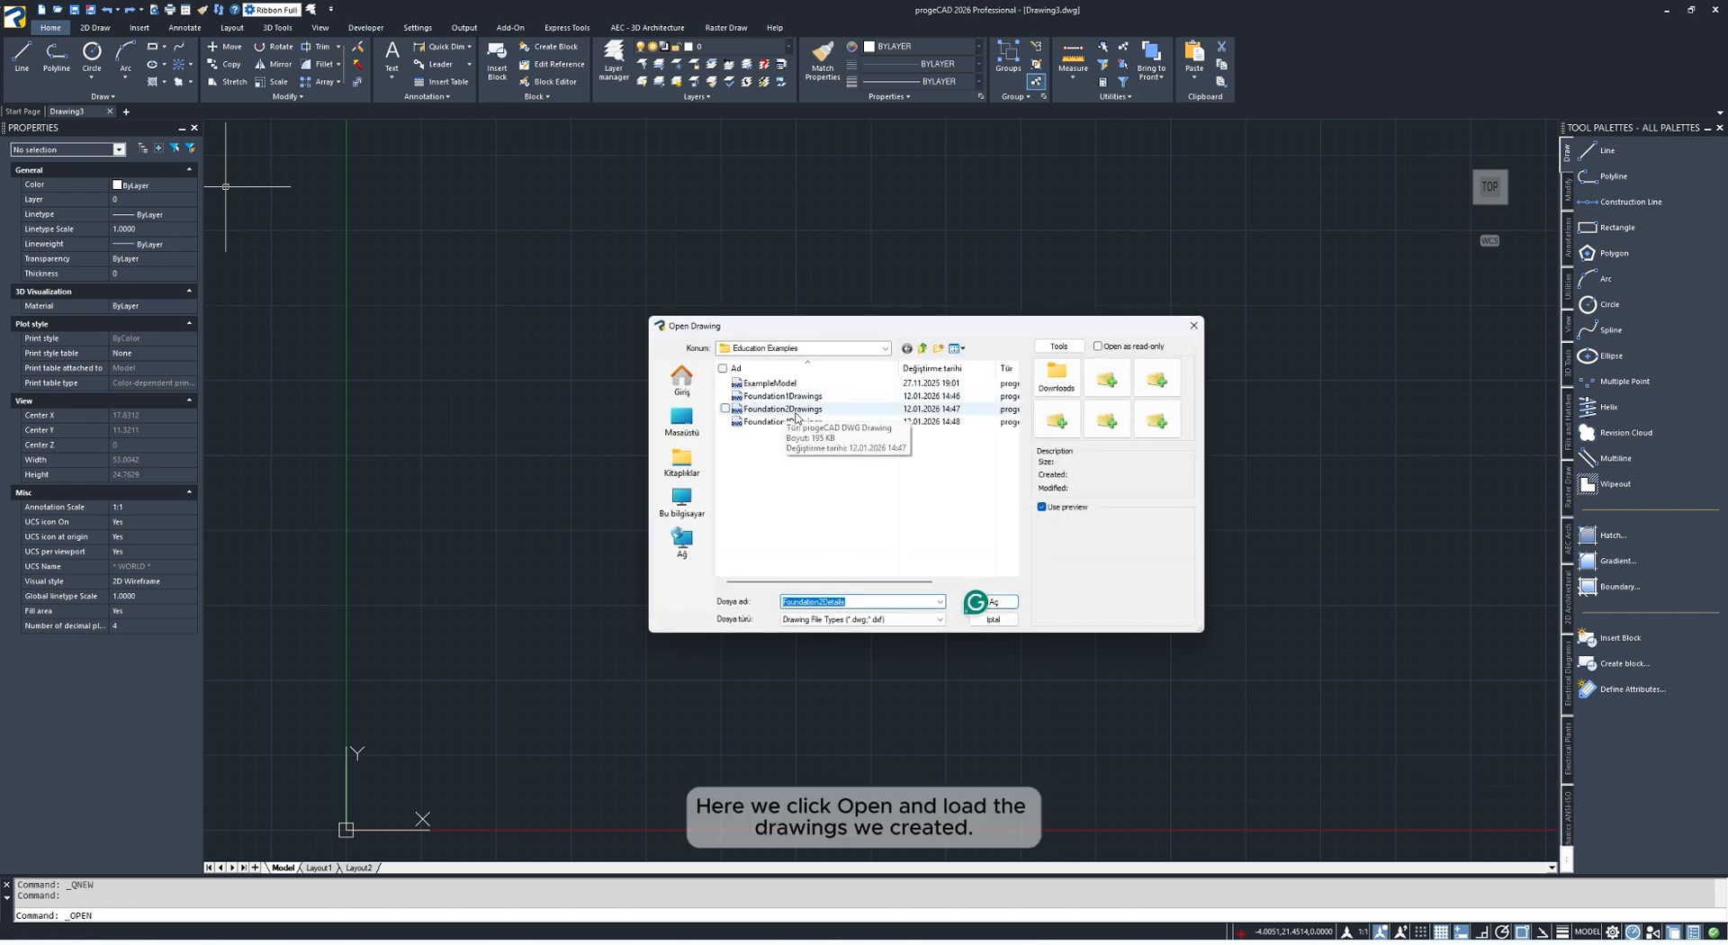
click(784, 397)
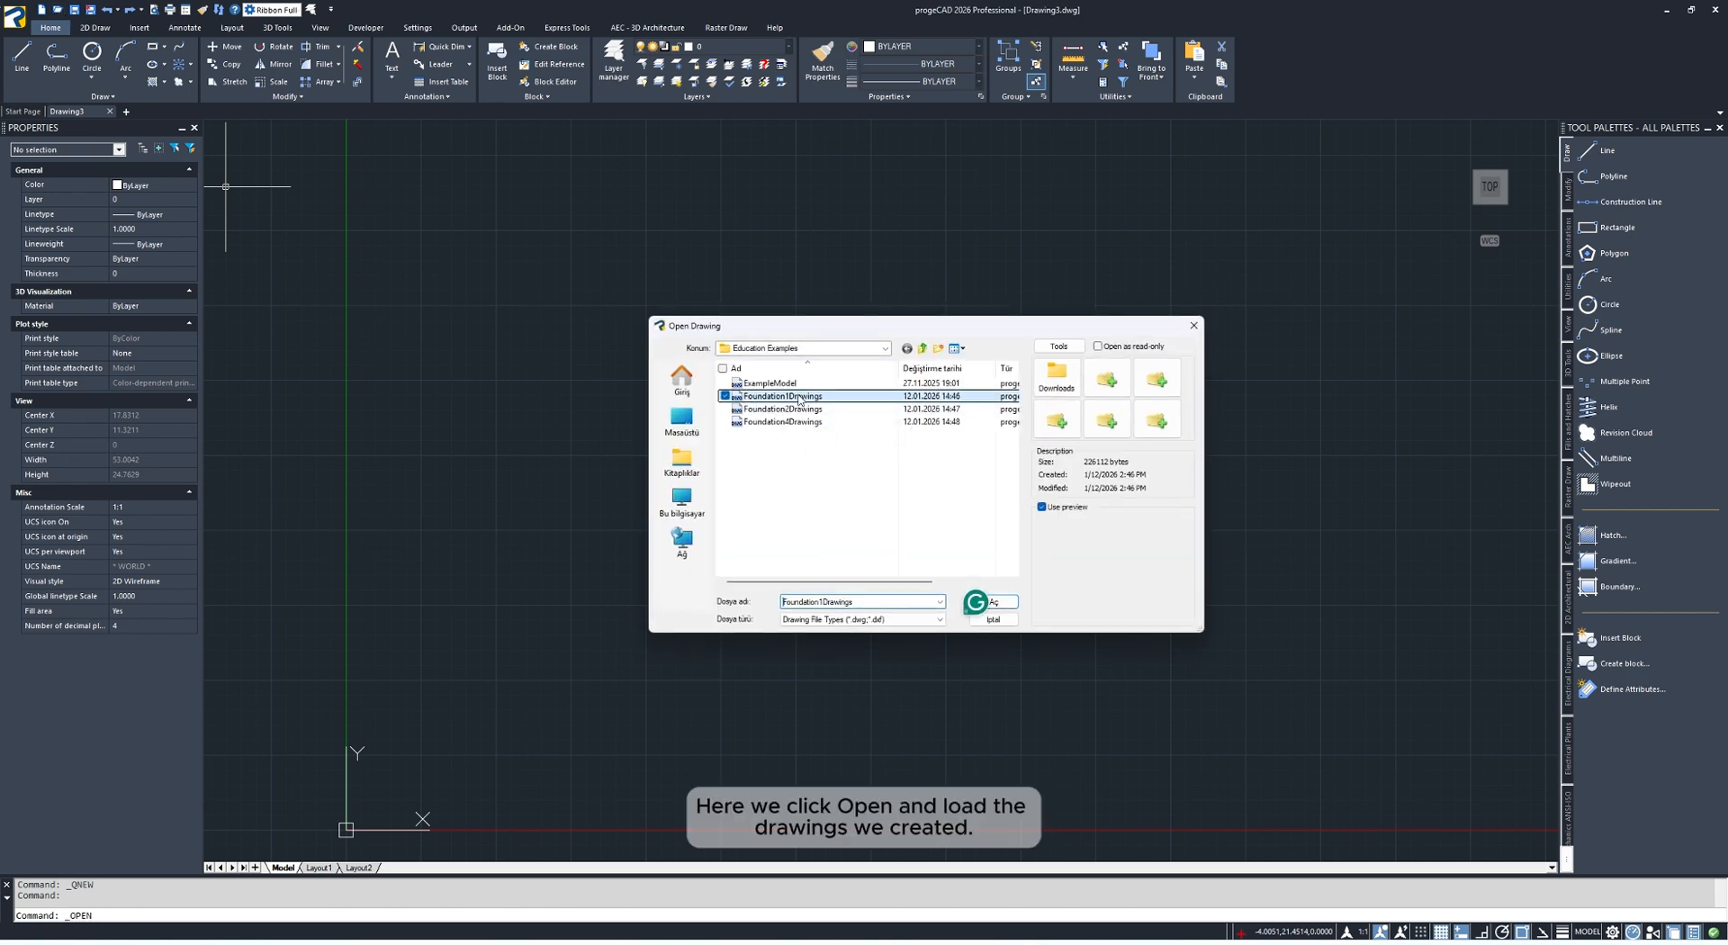
click(994, 602)
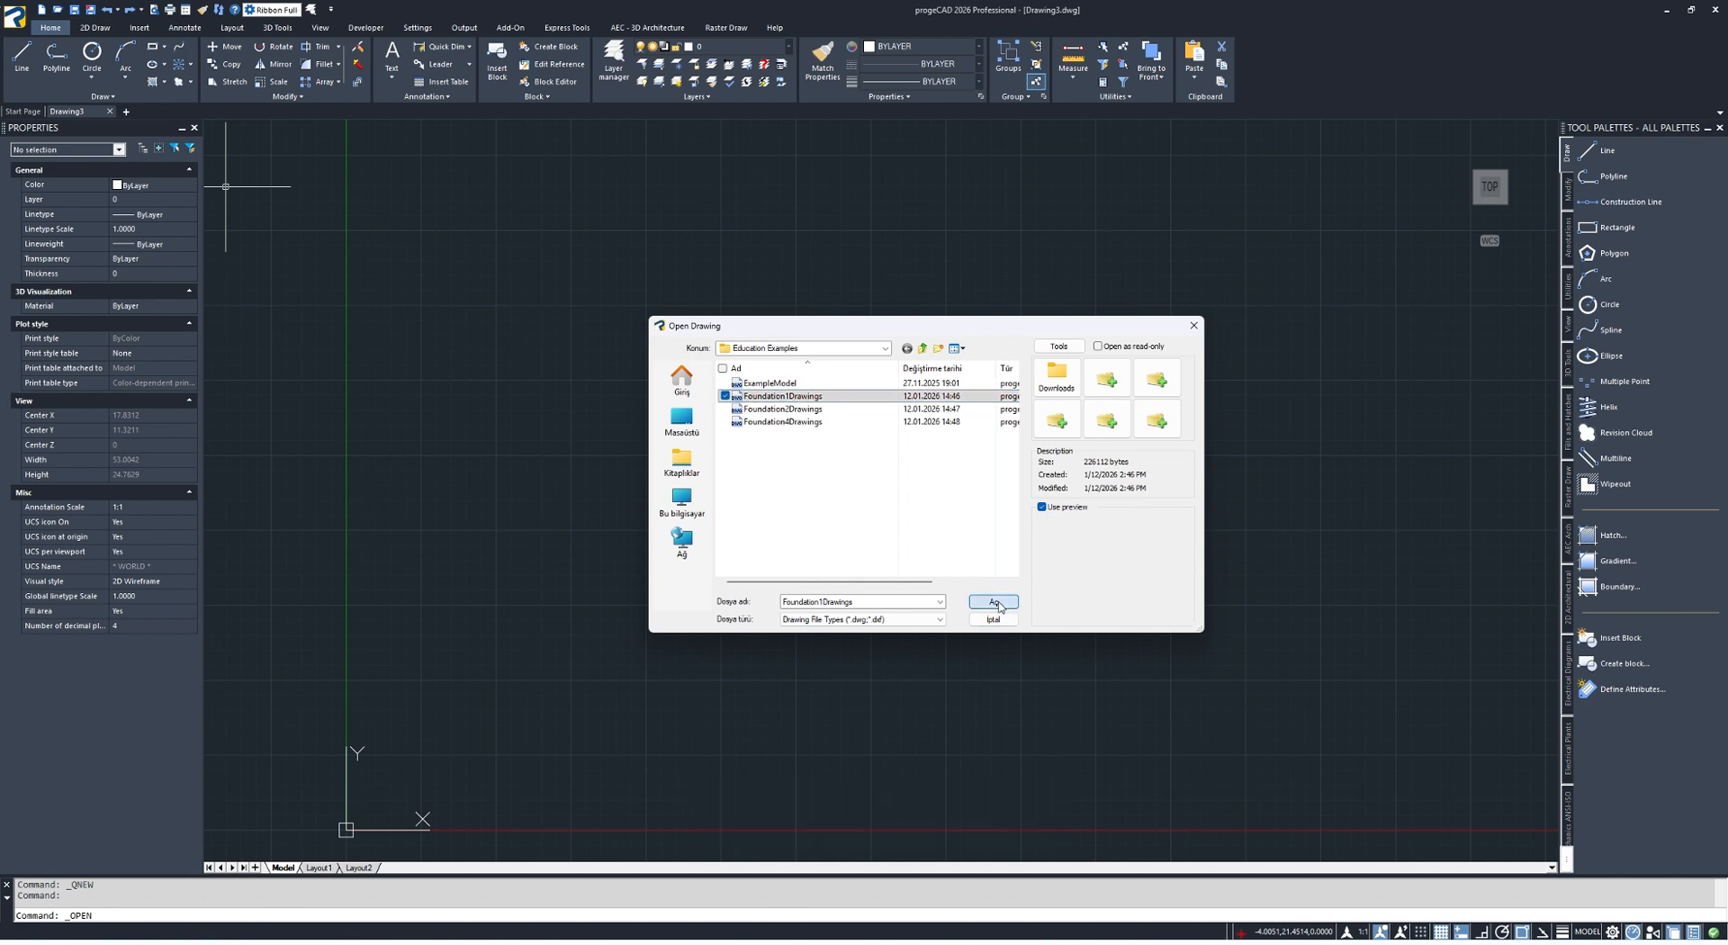
Show the full extents of Foundation1Drawings, and open the Foundation2Drawings file from the Education Examples folder
middle_click(873, 184)
middle_click(873, 184)
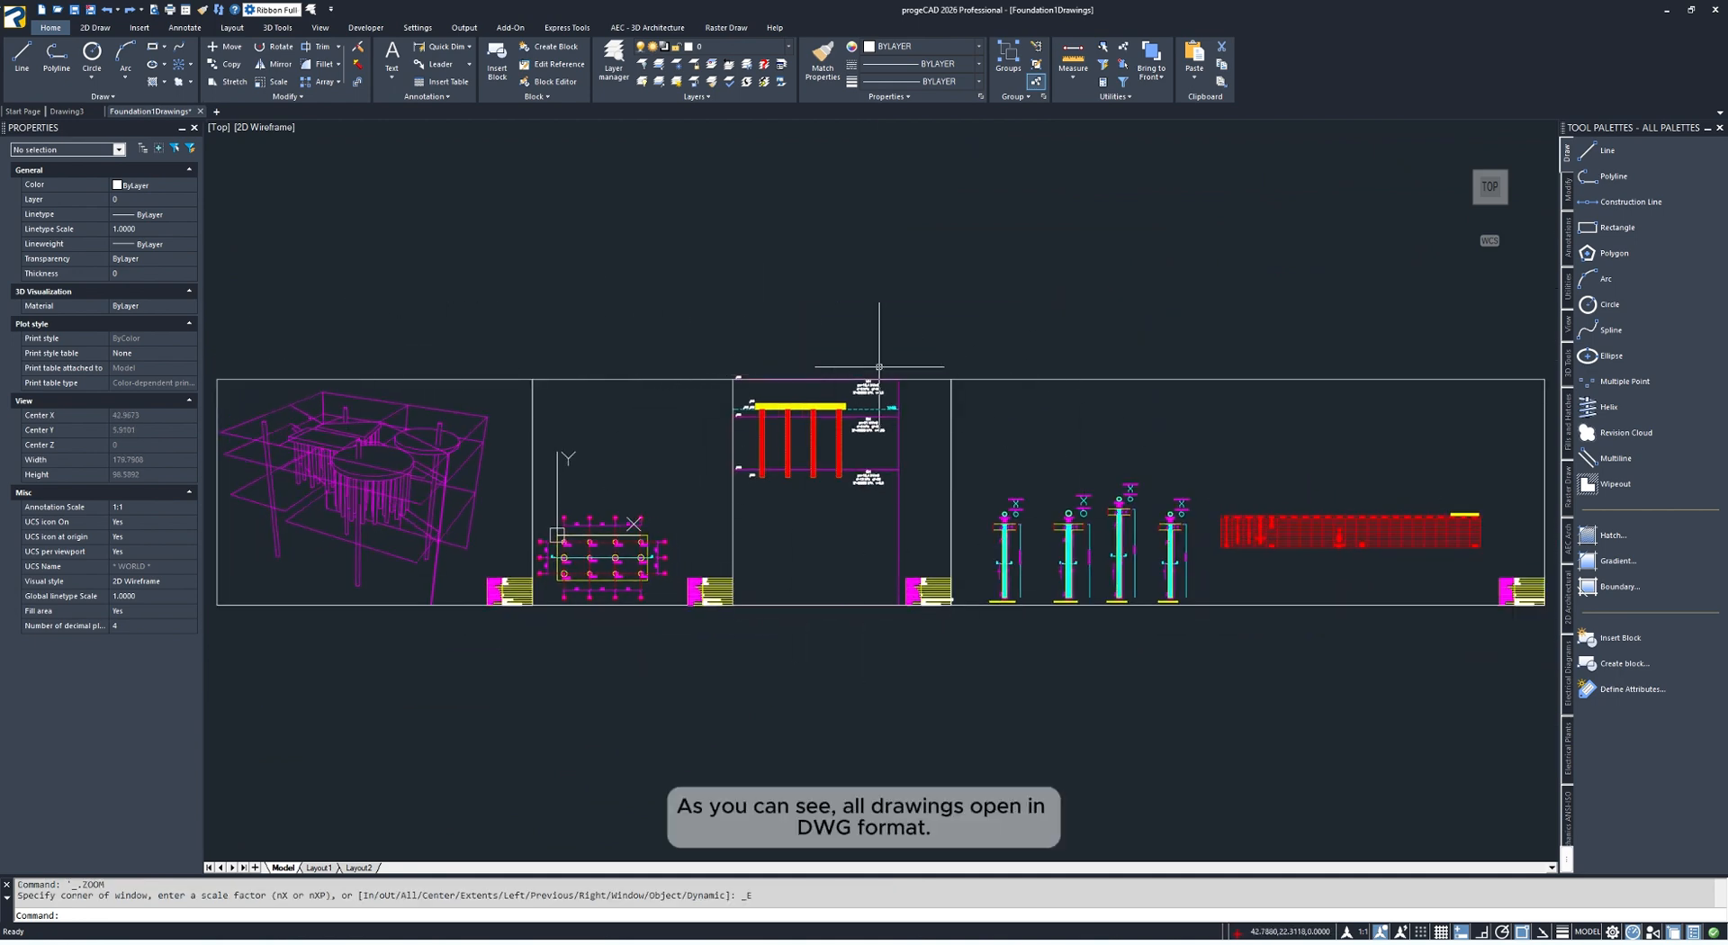
click(60, 10)
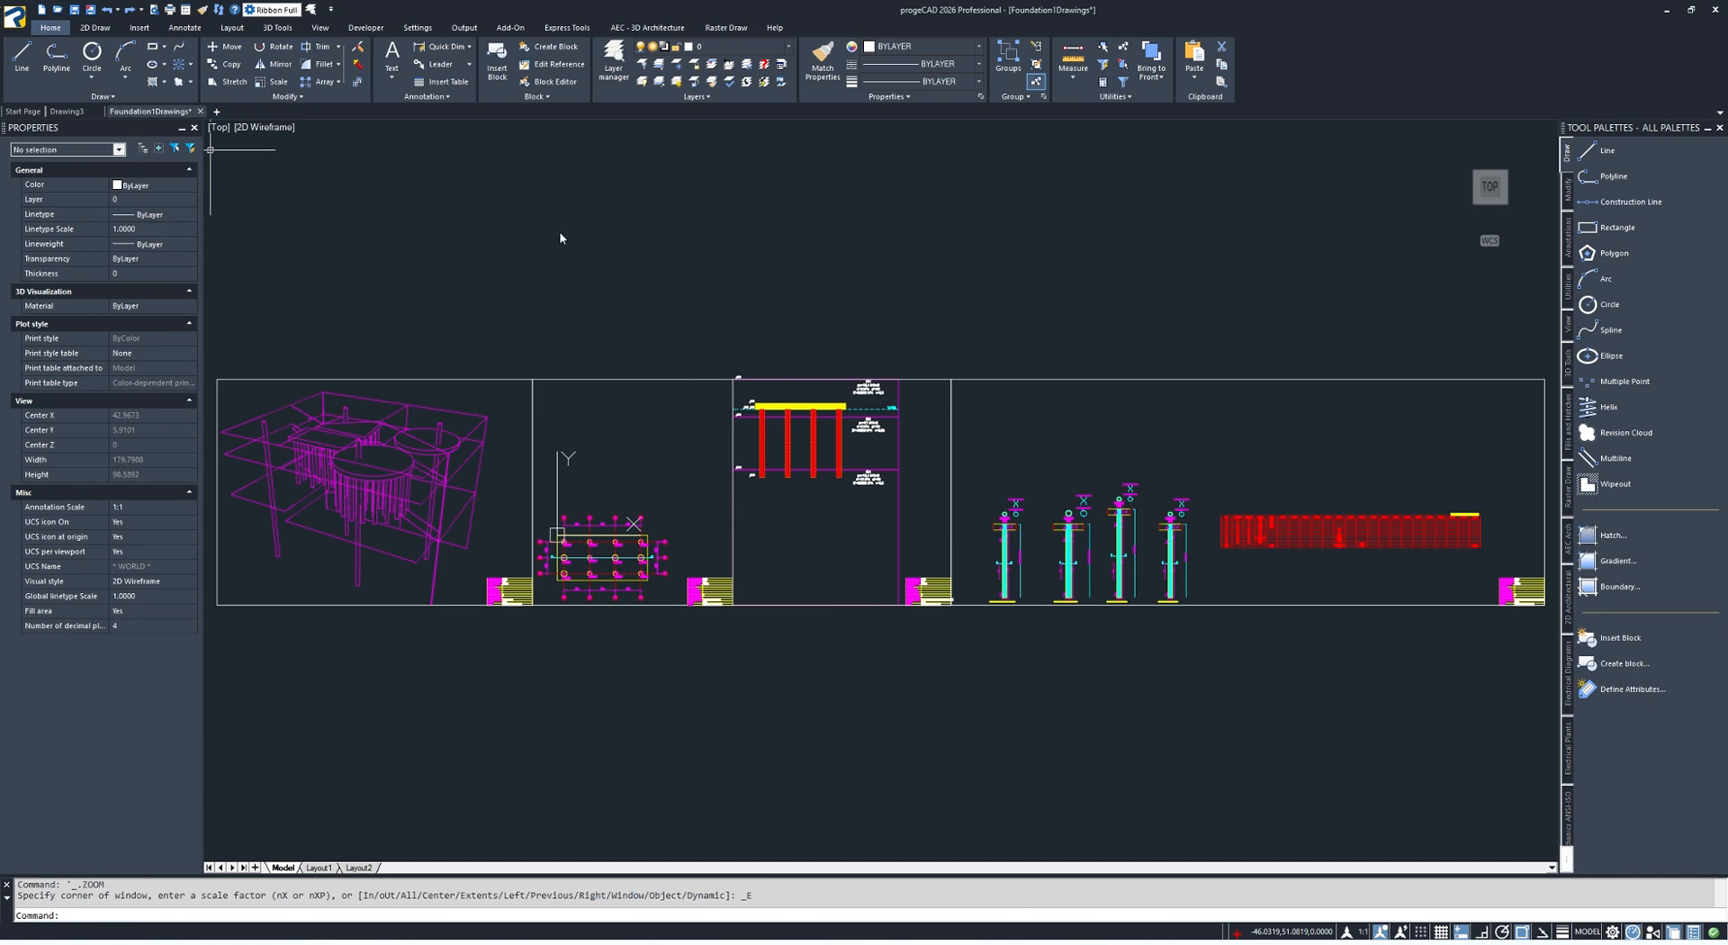
click(785, 410)
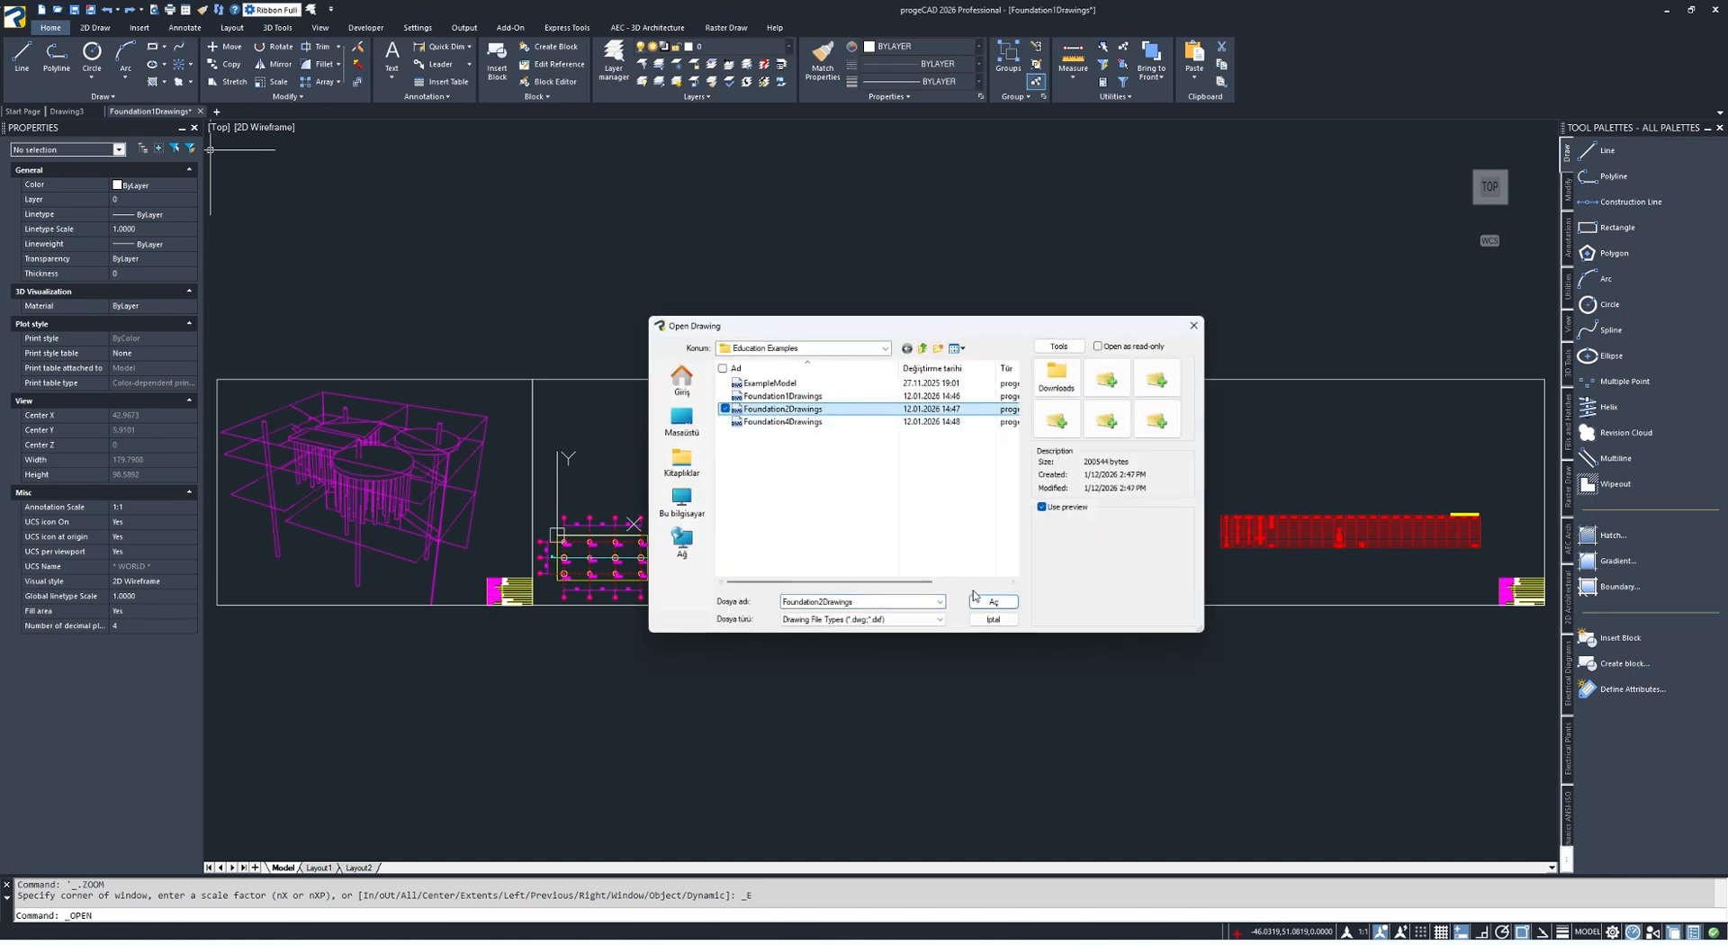
double_click(789, 410)
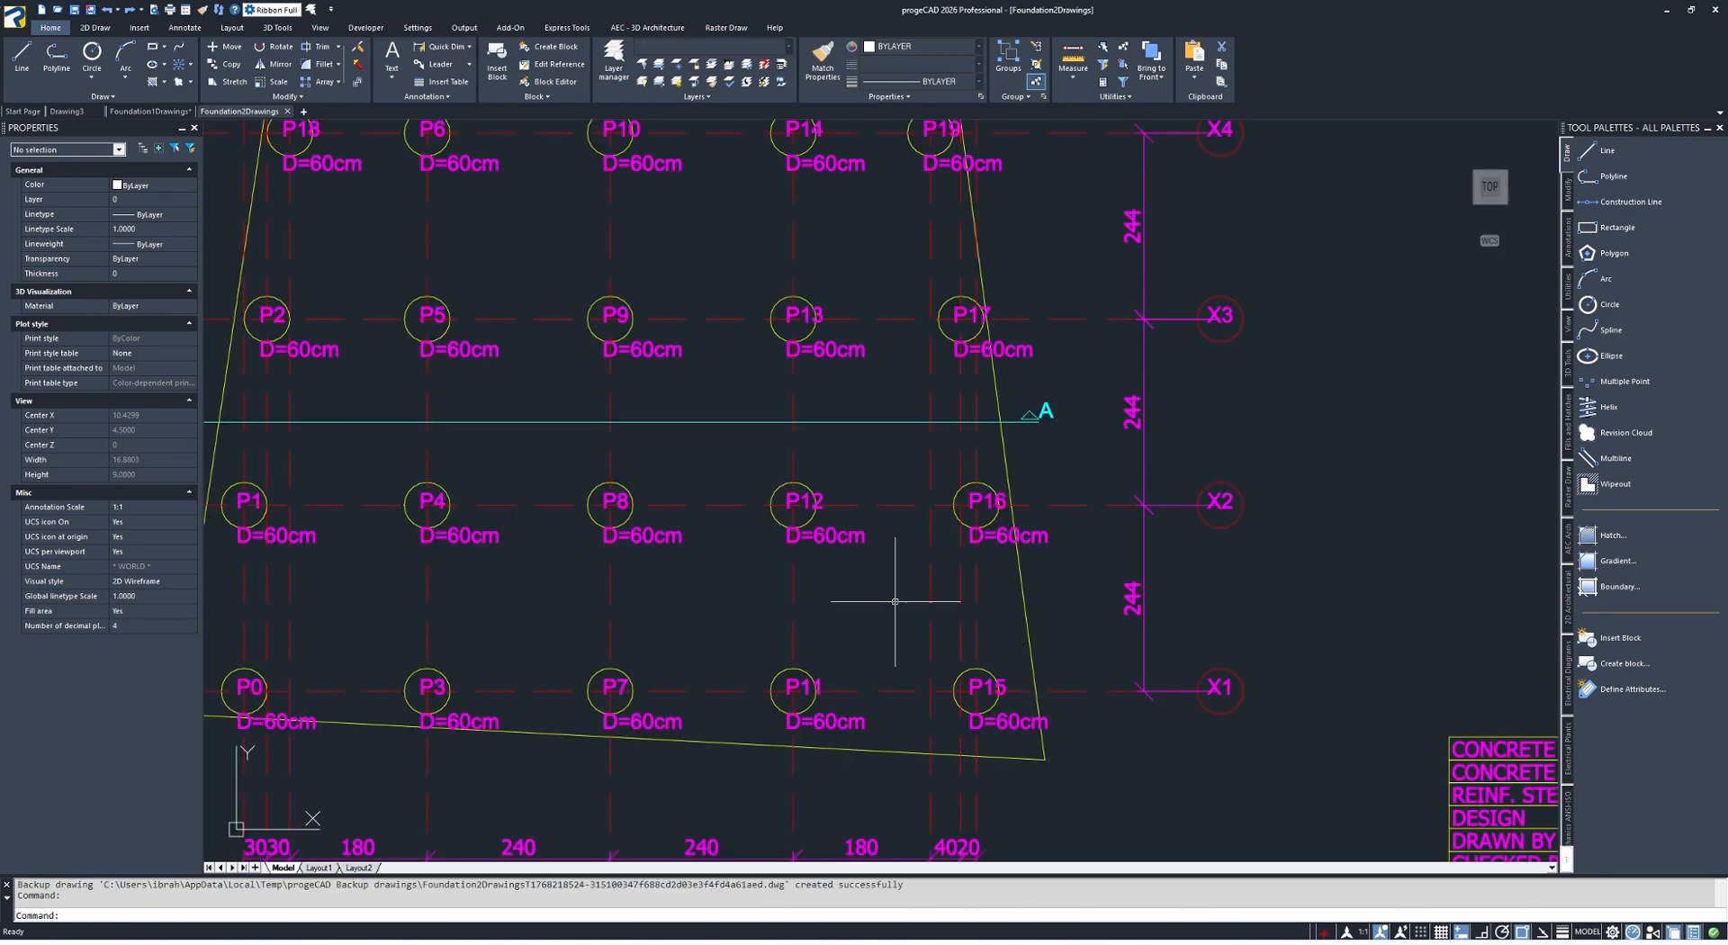
Show the full extents of Foundation2Drawings, and open the Foundation4Drawings file from the Education Examples folder
scroll(827, 467, up, 1)
scroll(827, 466, down, 5)
middle_click(829, 463)
middle_click(829, 462)
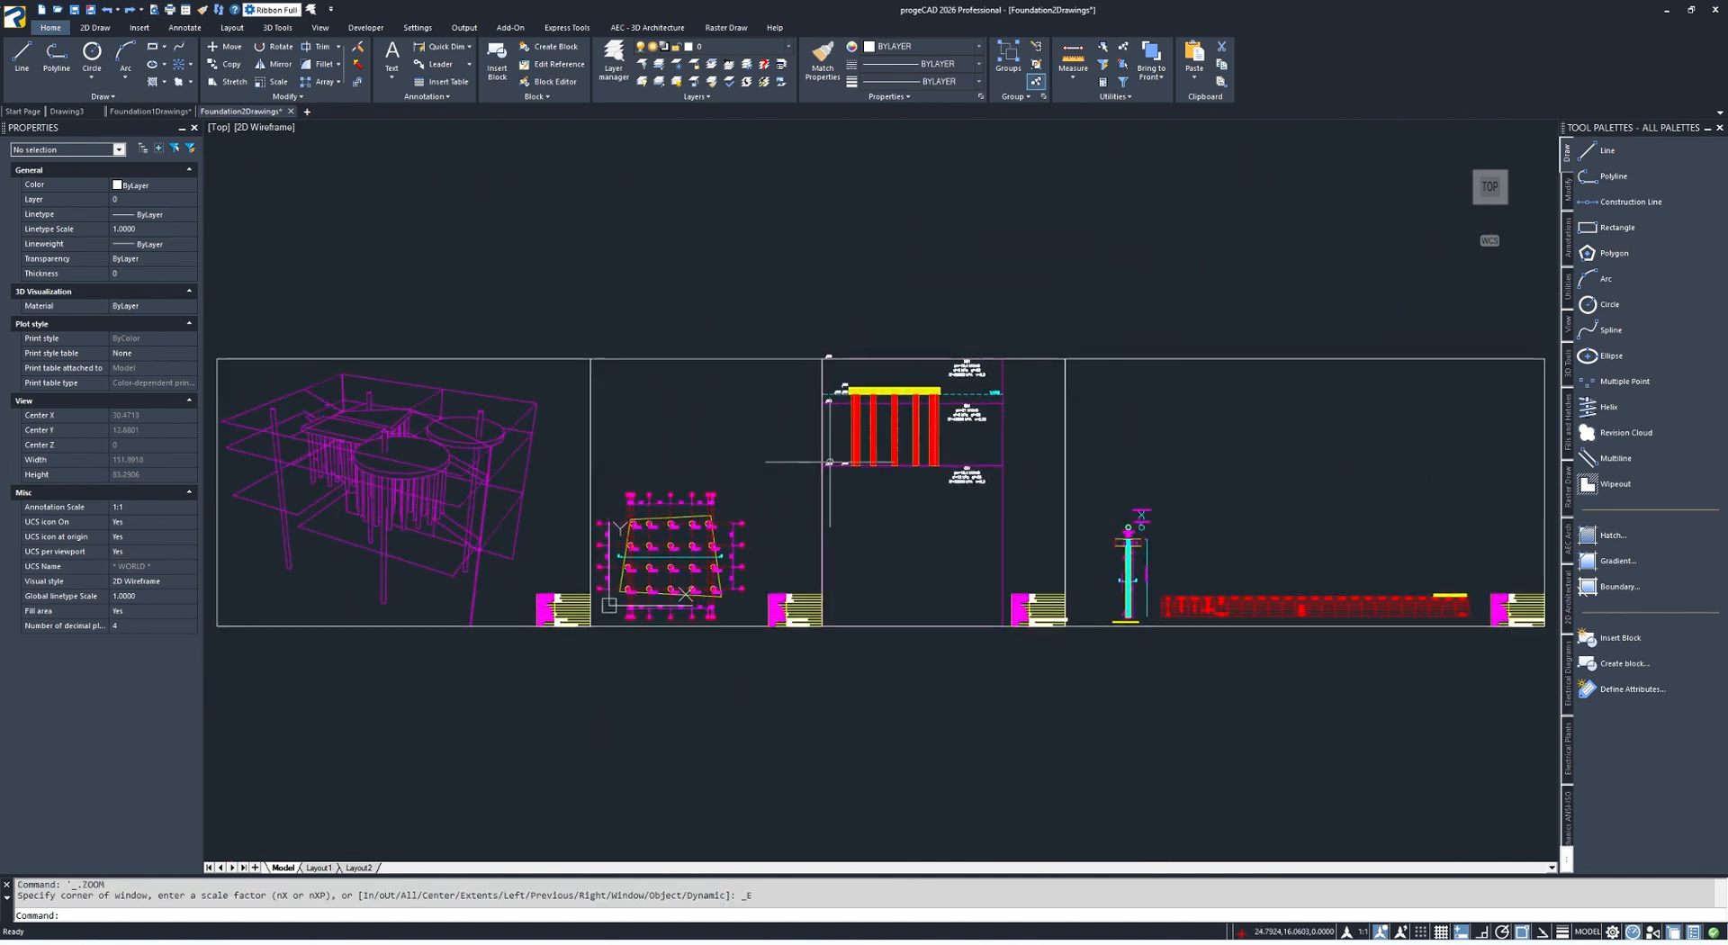
click(57, 11)
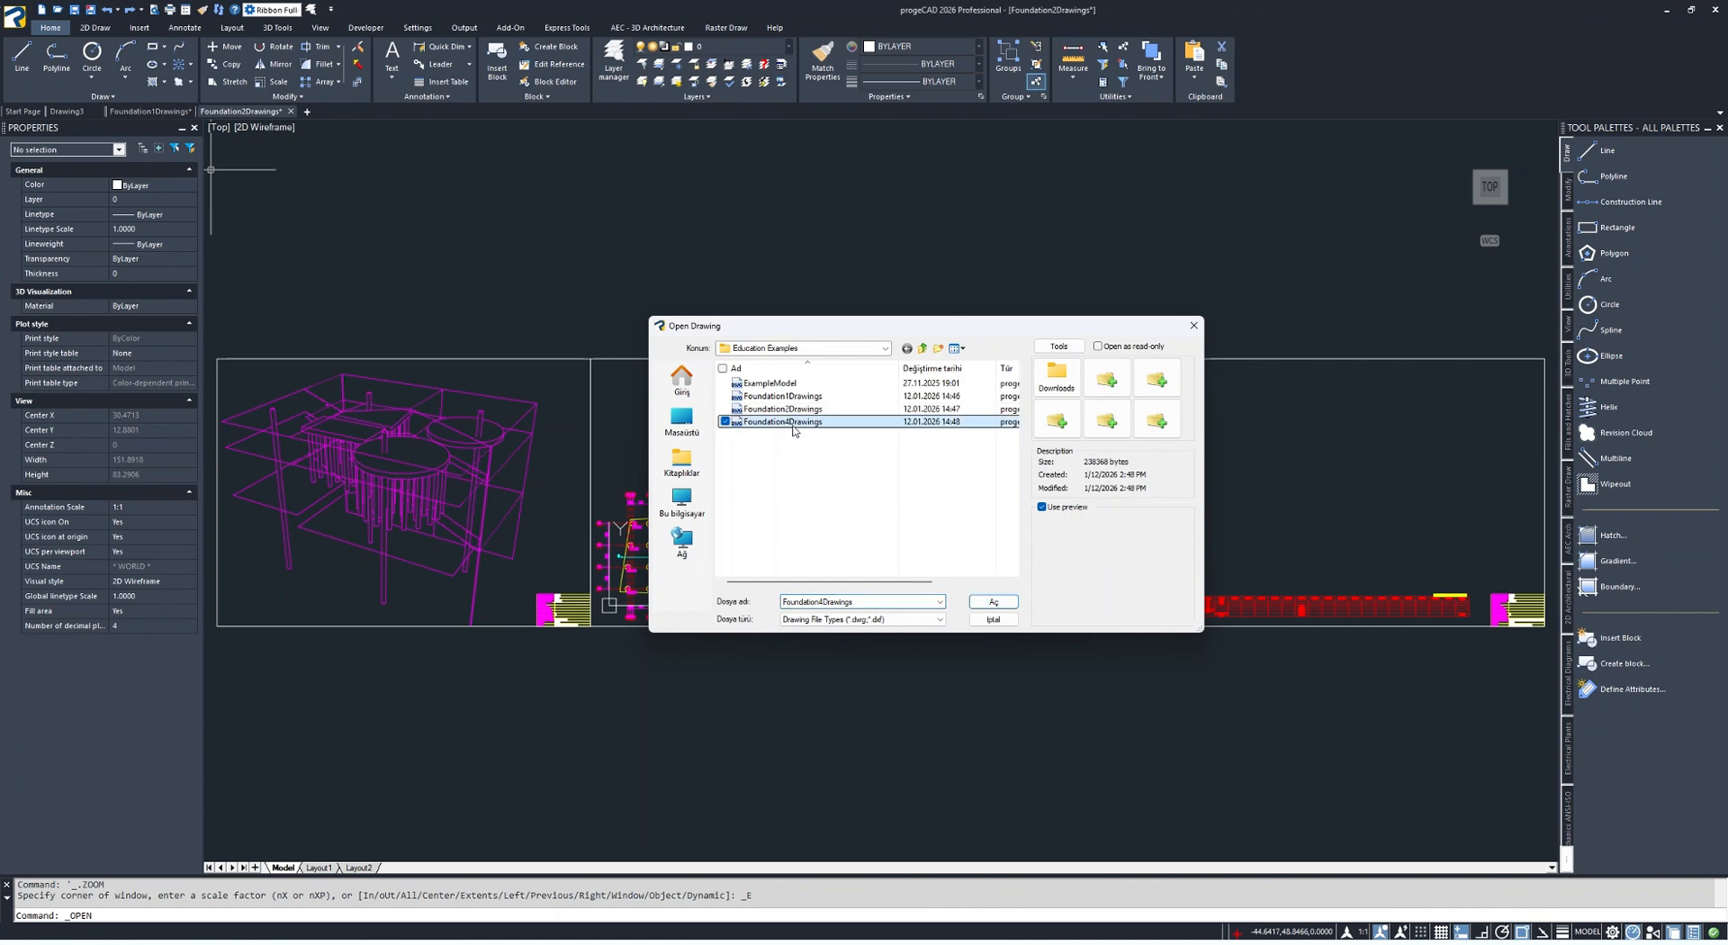
double_click(783, 421)
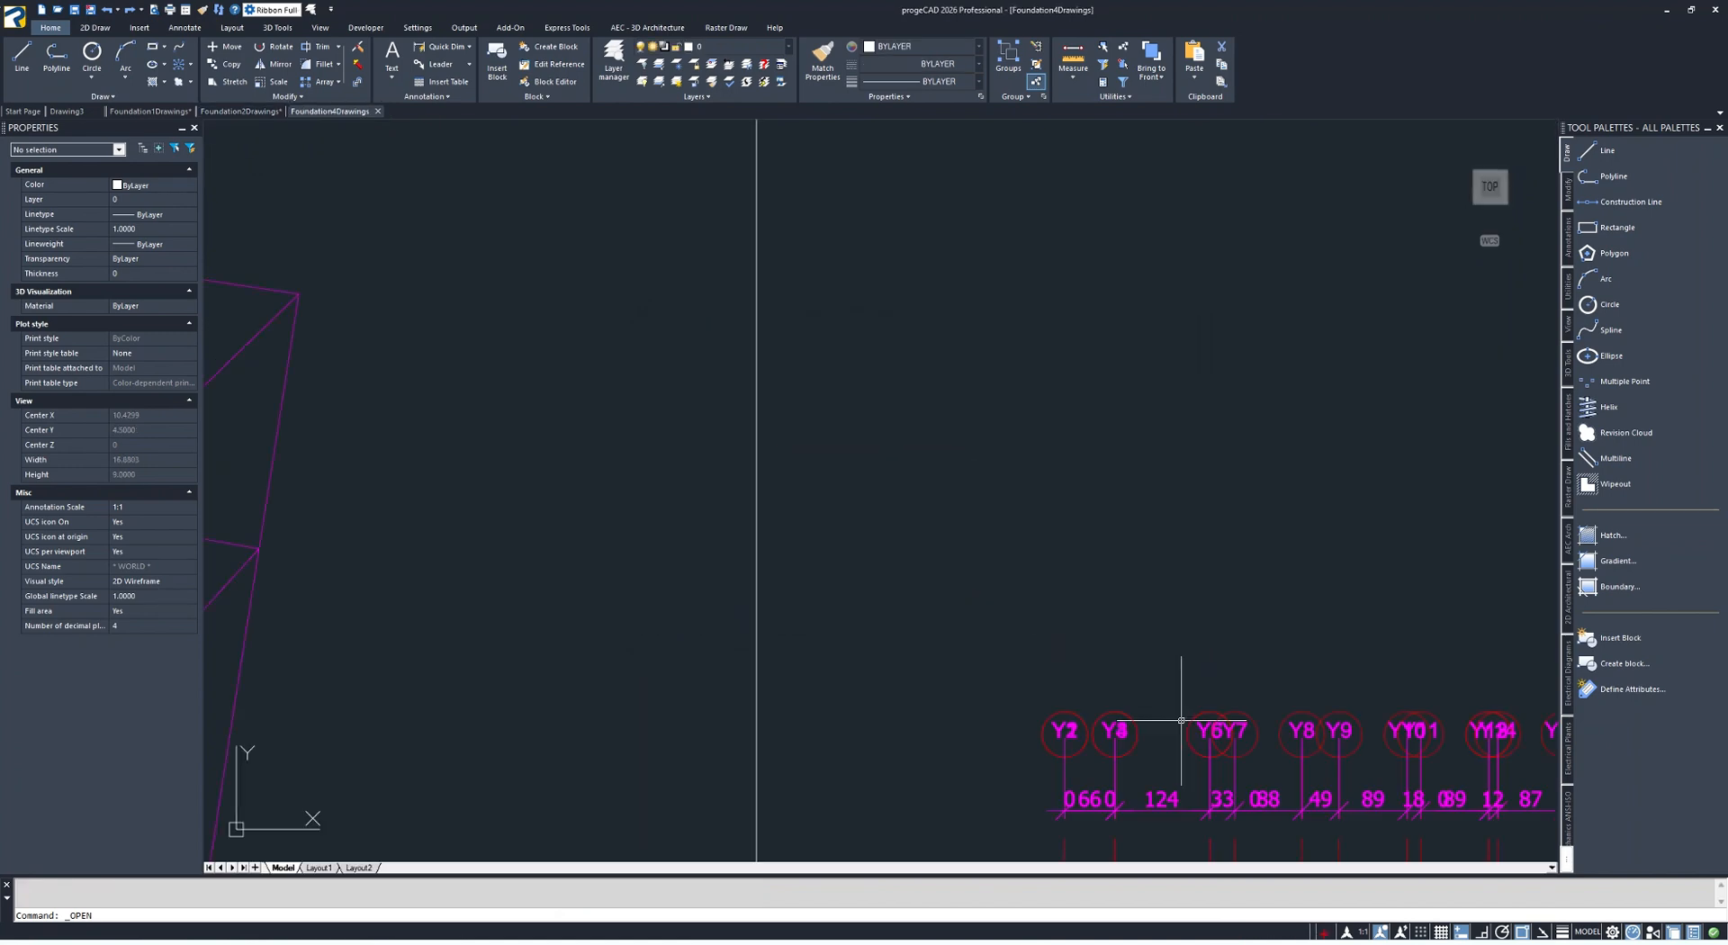
Show the full extents of Foundation4Drawings, and switch back to the geotechnical program with the Analysis of Foundations window
middle_click(845, 401)
middle_click(845, 402)
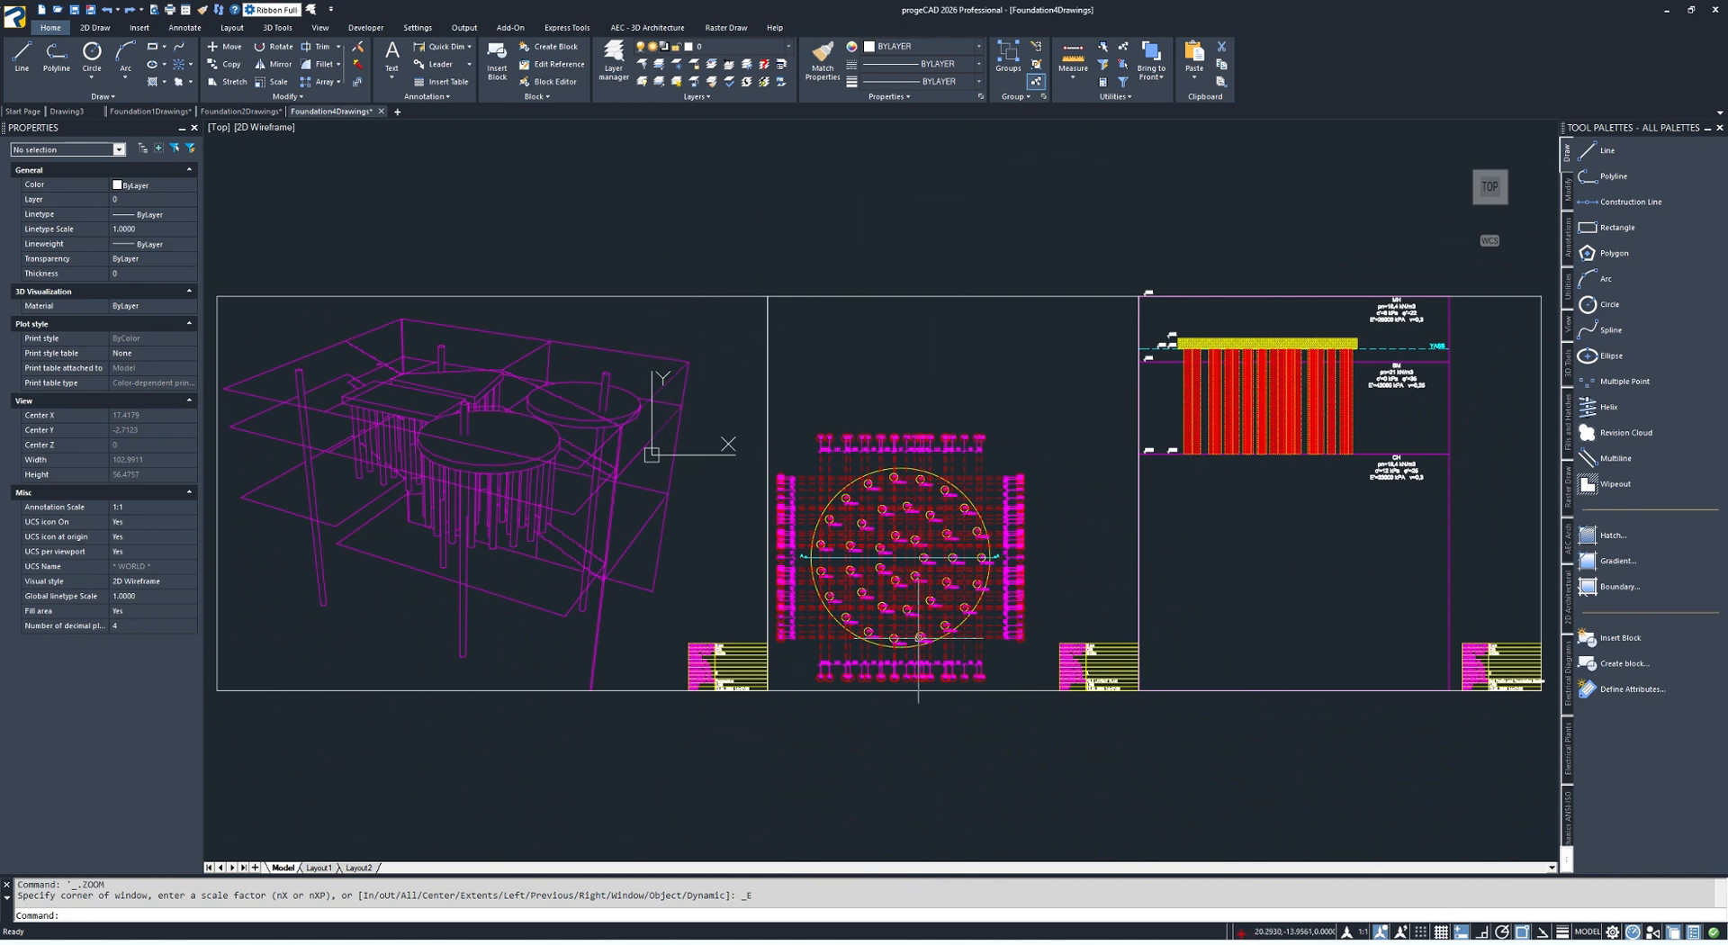
click(1088, 942)
click(1148, 882)
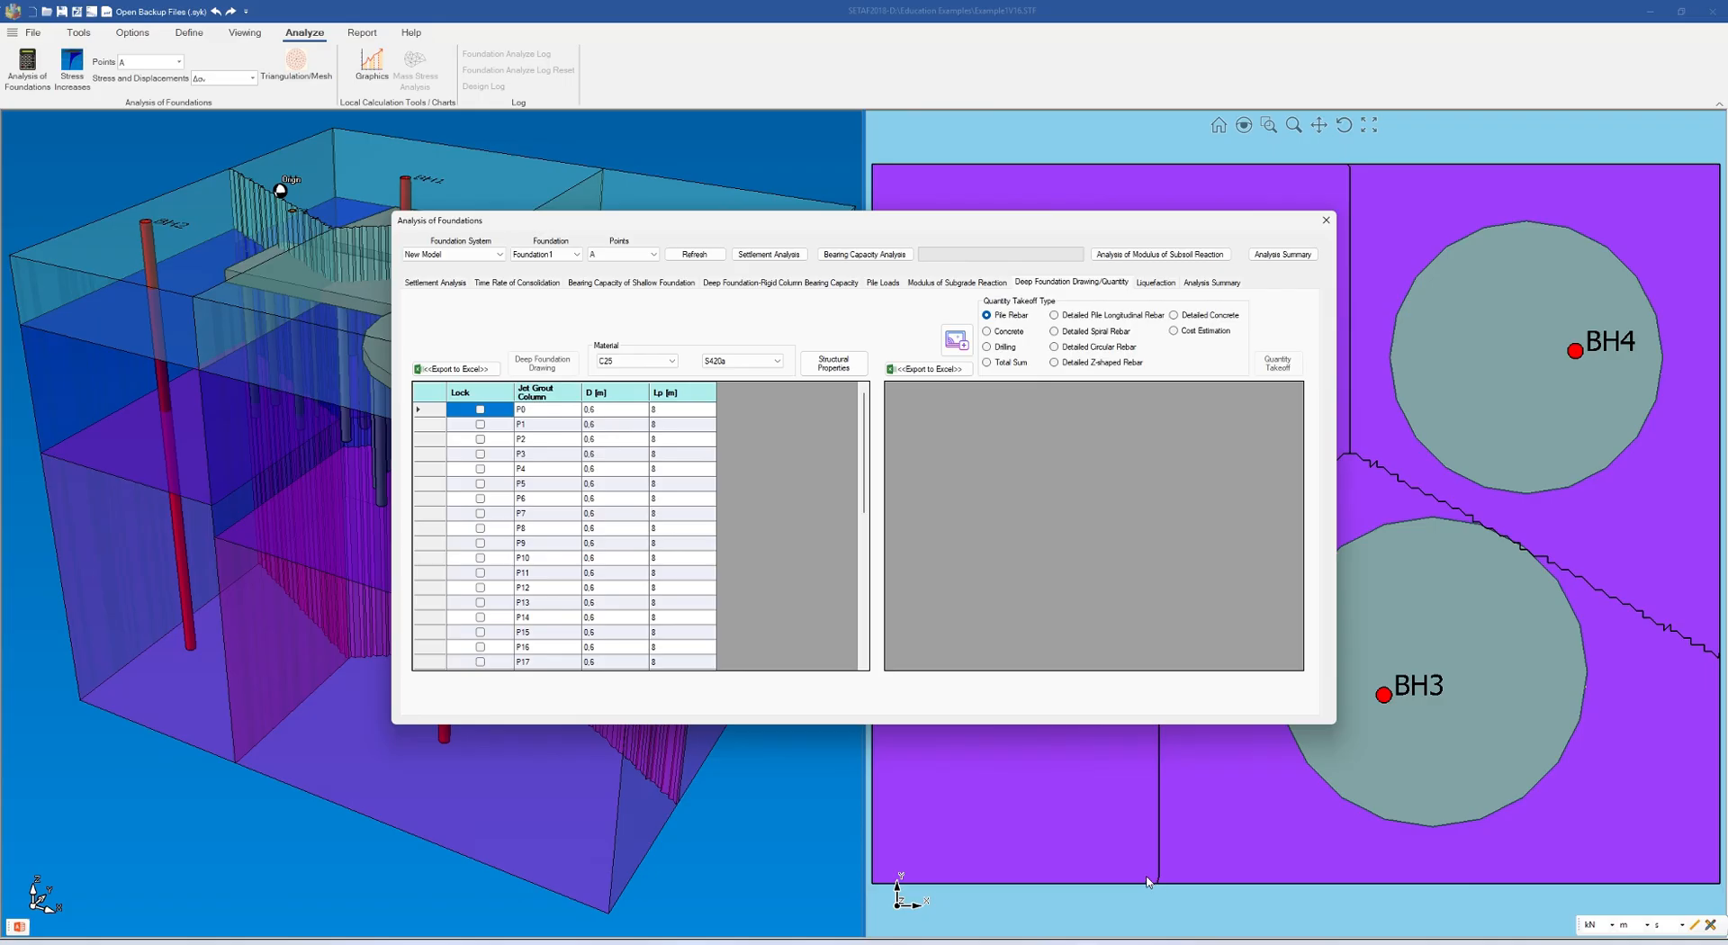